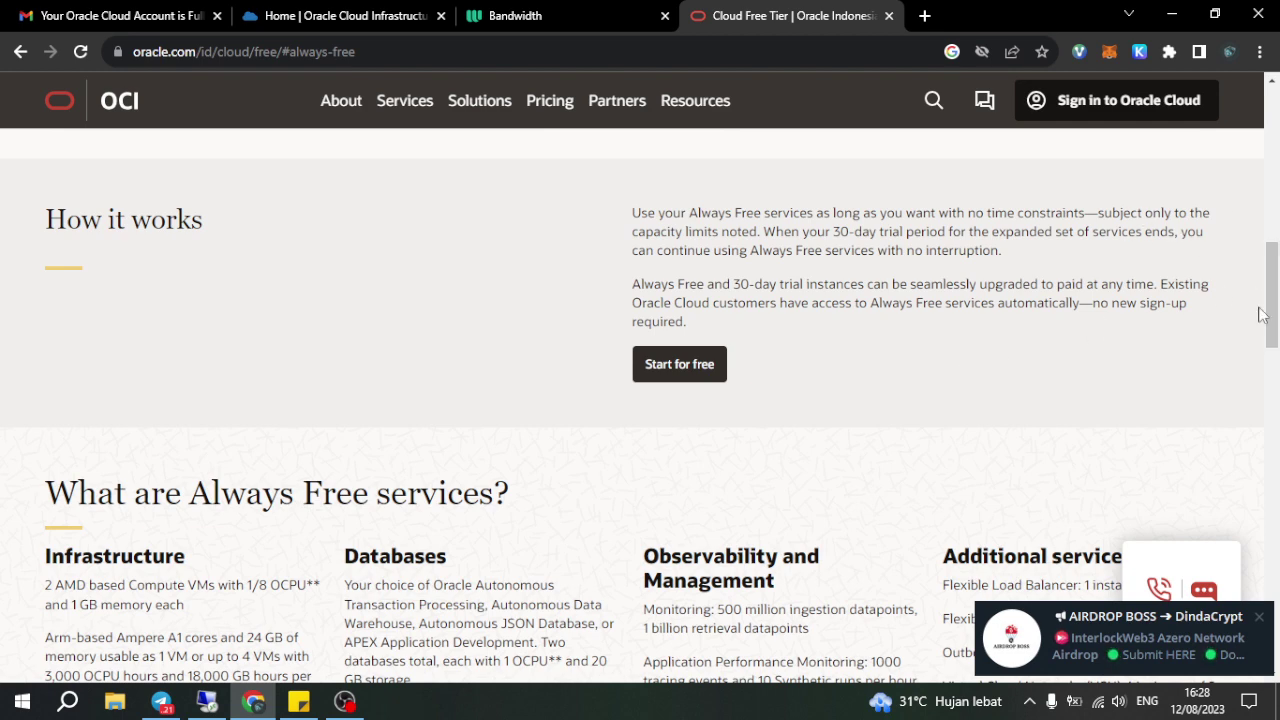
# Step: Review what the Oracle Cloud Free Tier includes, covering the Always Free services and the US$300 cloud credit offer
pyautogui.scroll(3, 1276, 240)
pyautogui.scroll(1, 1276, 240)
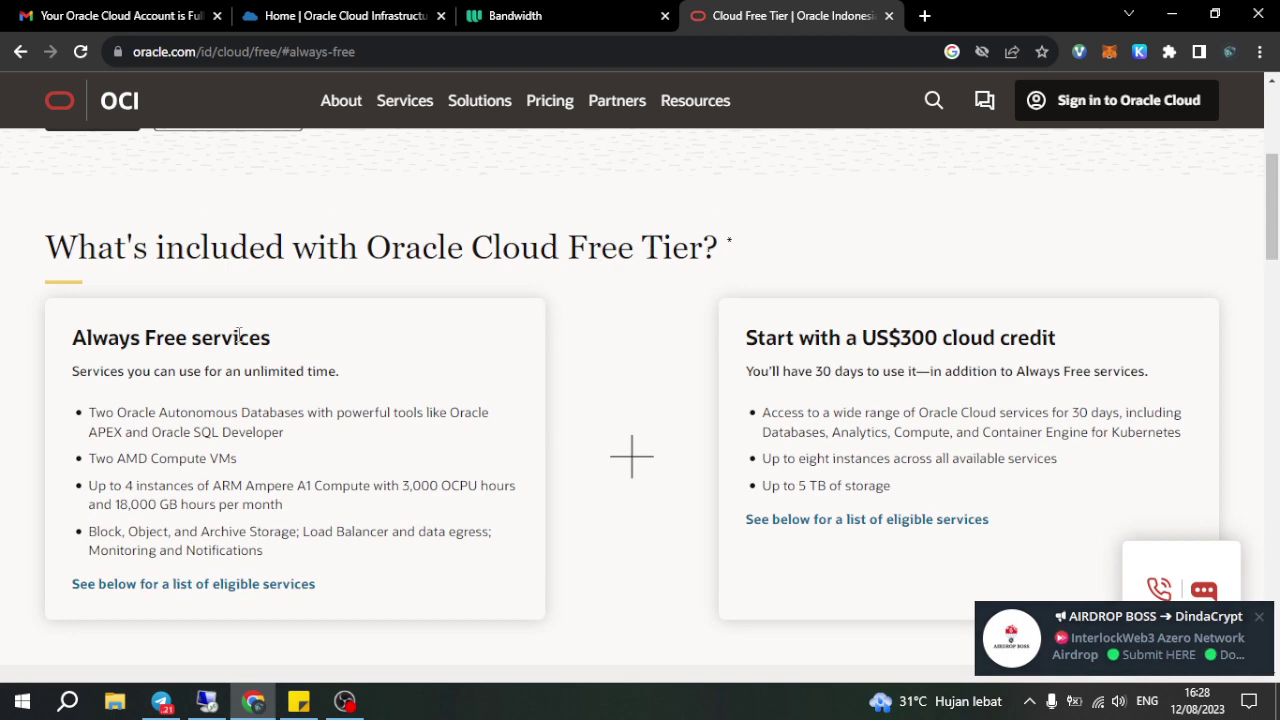
pyautogui.scroll(-1, 1270, 220)
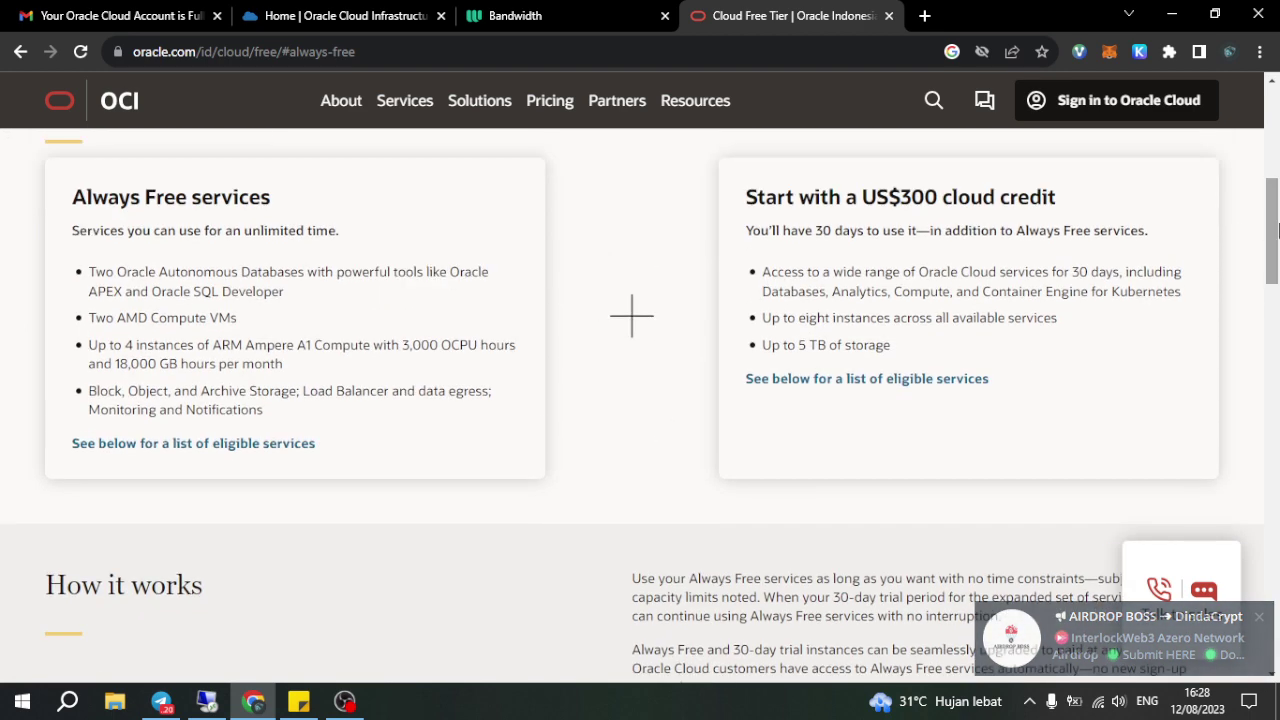
pyautogui.moveTo(926, 195); pyautogui.dragTo(1018, 196)
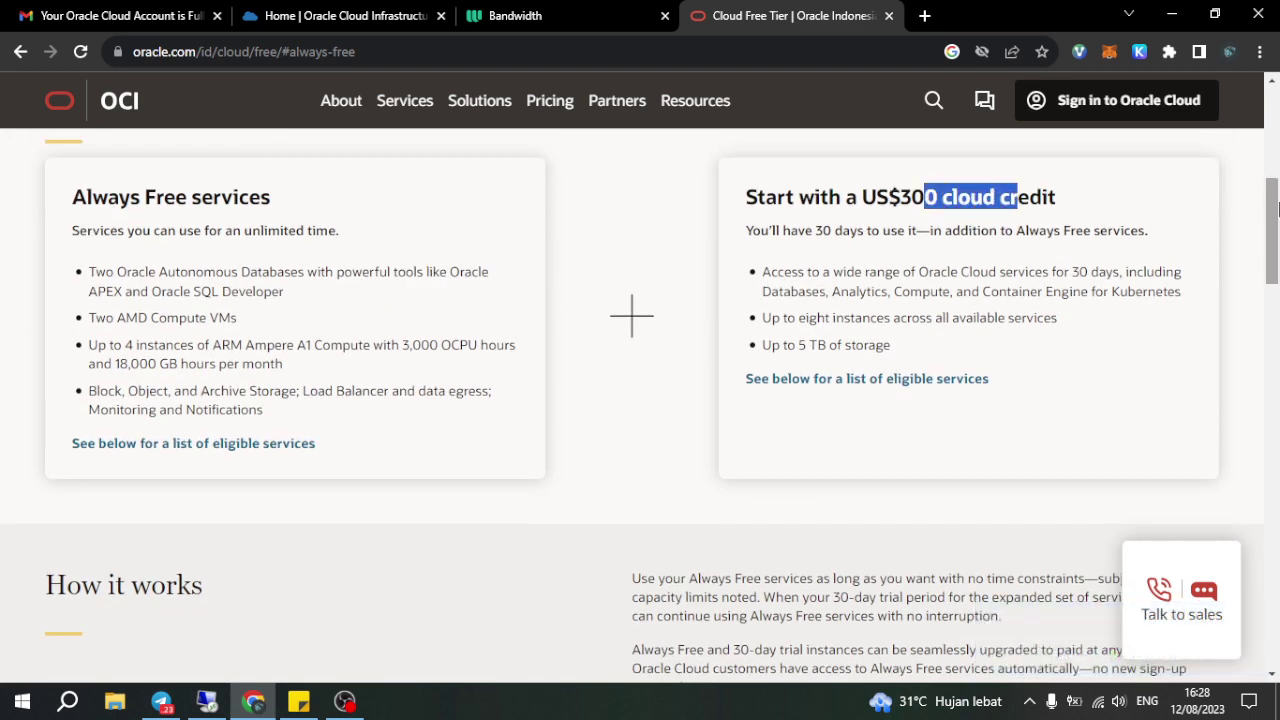
pyautogui.scroll(3, 1272, 163)
pyautogui.scroll(-4, 1276, 163)
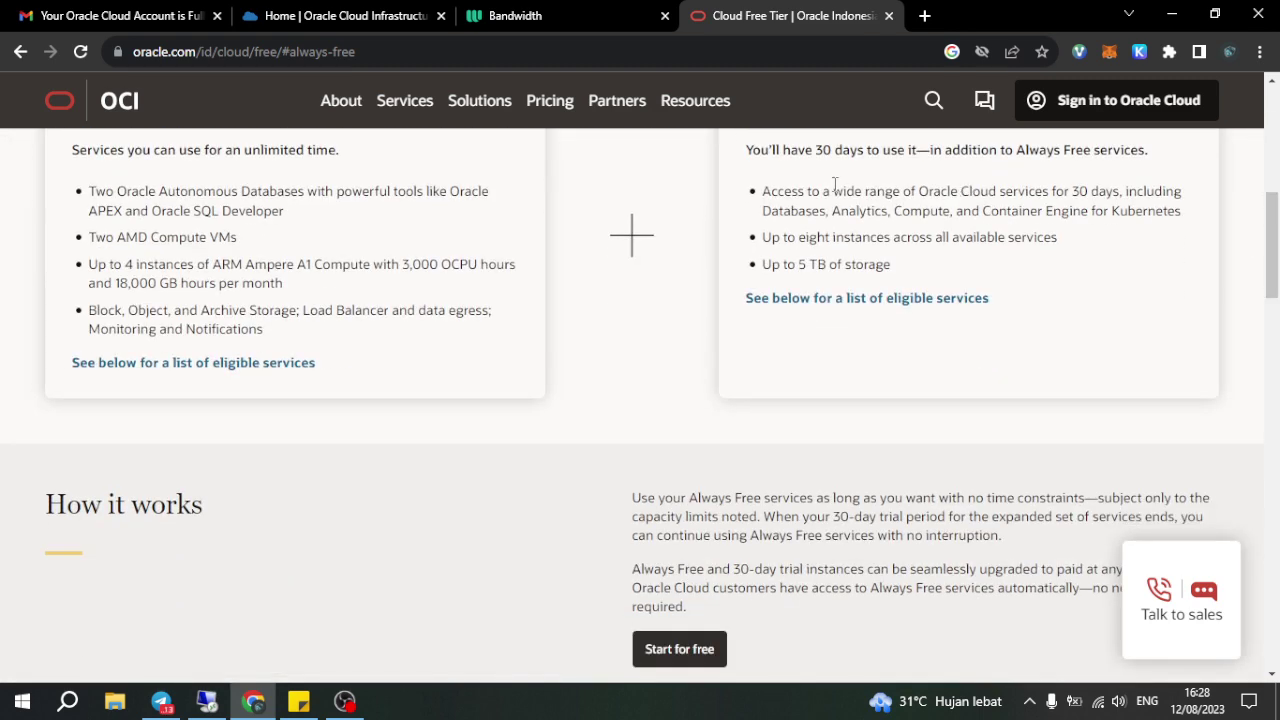
pyautogui.moveTo(834, 190); pyautogui.dragTo(992, 191)
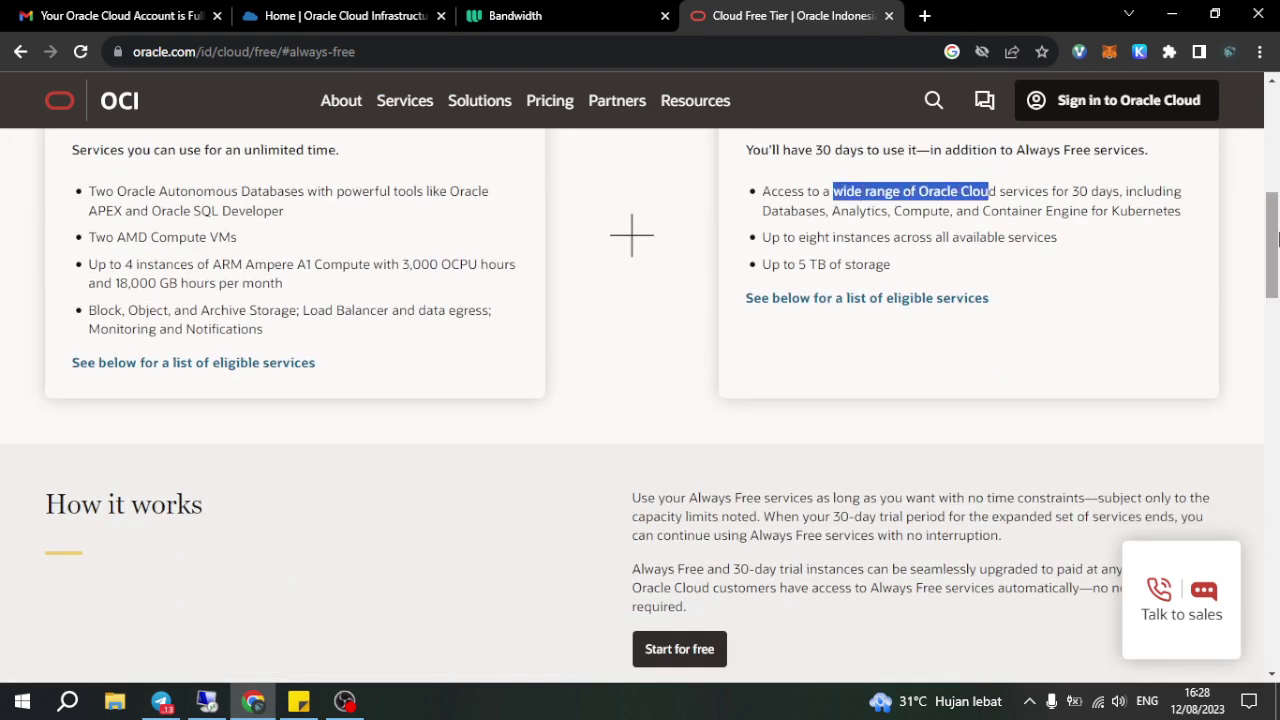
pyautogui.moveTo(766, 191); pyautogui.dragTo(857, 191)
pyautogui.click(857, 191)
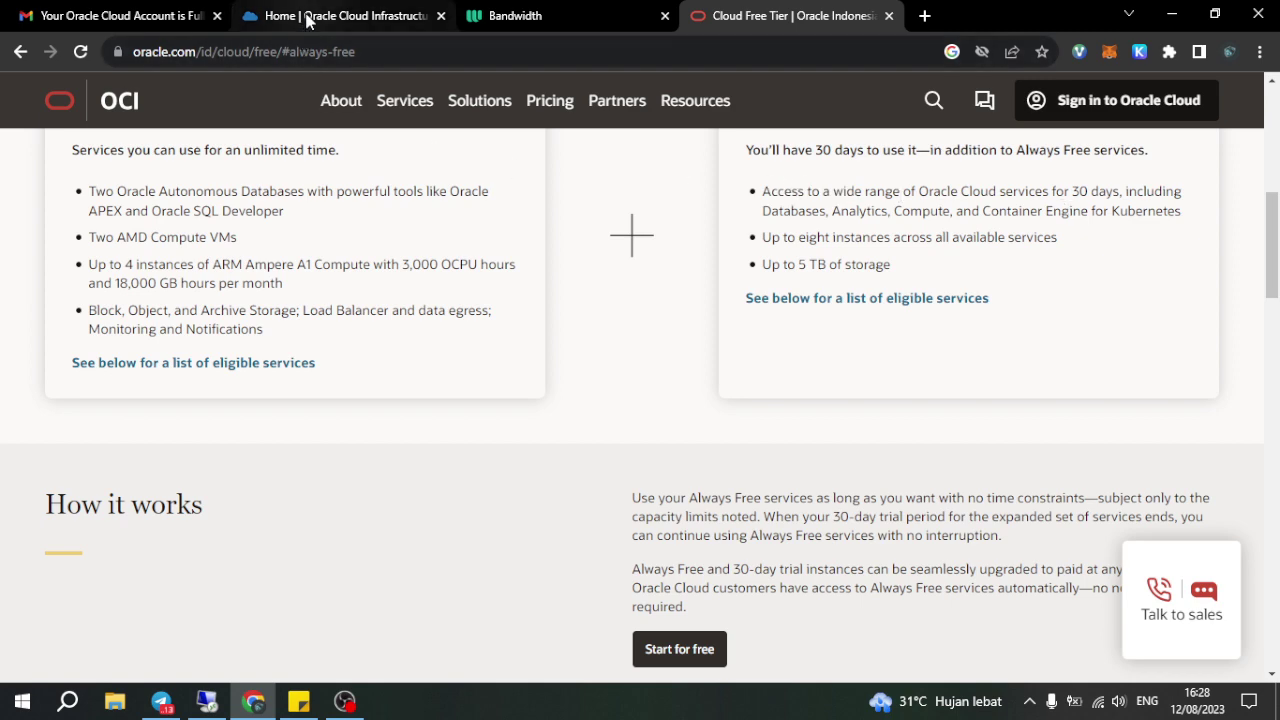
# Step: Switch to the Oracle Cloud dashboard and examine the trial credits used in the Billing widget
pyautogui.click(308, 20)
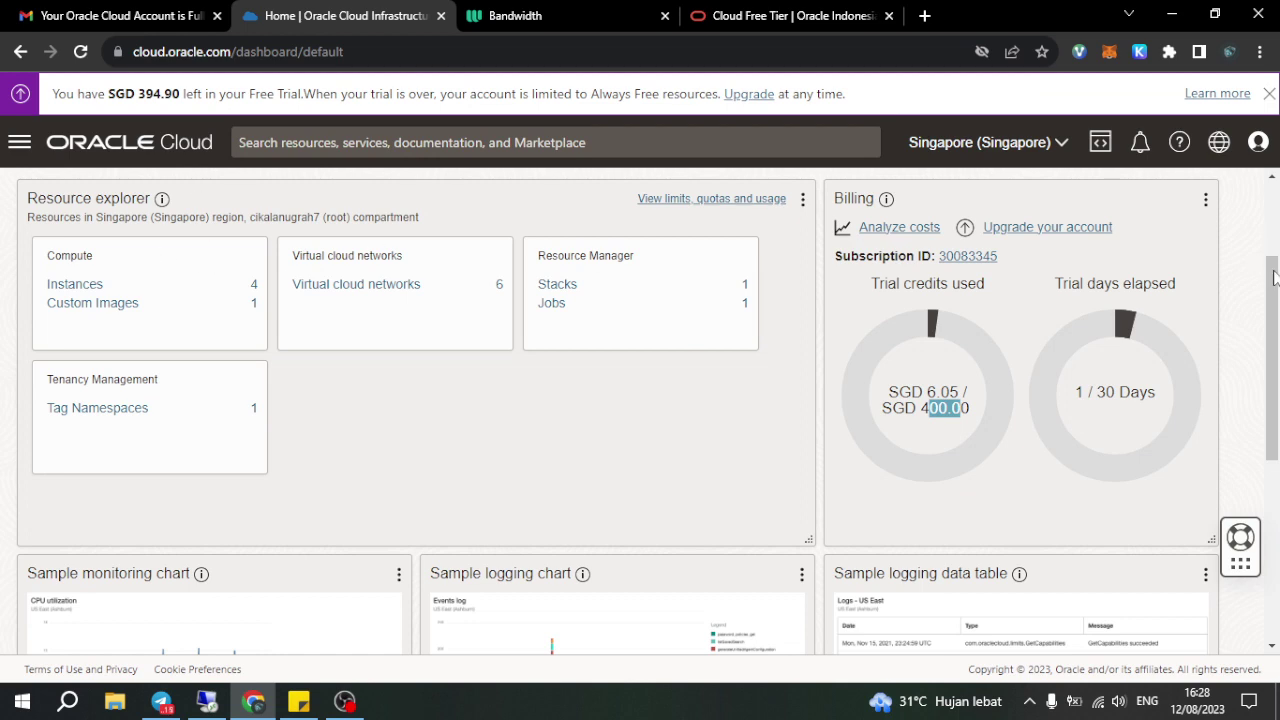
pyautogui.moveTo(1268, 268); pyautogui.dragTo(1268, 160)
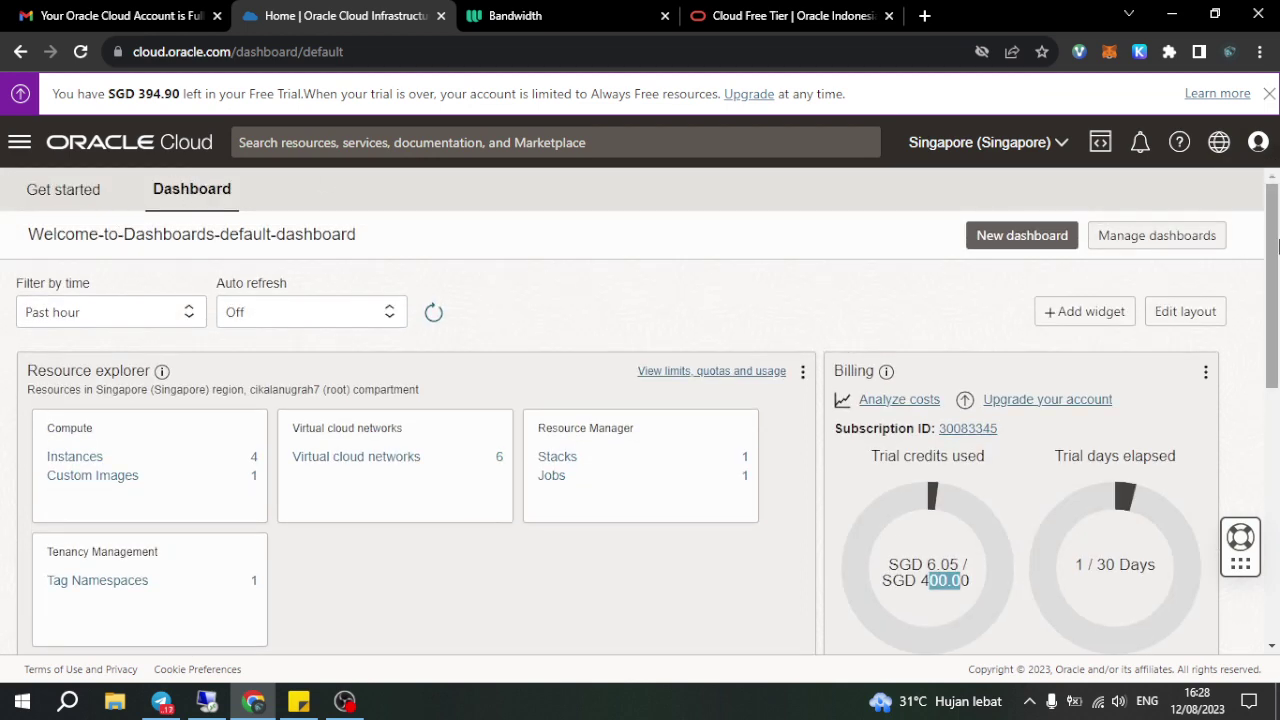
pyautogui.moveTo(1271, 243); pyautogui.dragTo(1278, 318)
pyautogui.click(890, 383)
pyautogui.doubleClick(941, 413)
pyautogui.click(930, 413)
pyautogui.moveTo(892, 411); pyautogui.dragTo(968, 411)
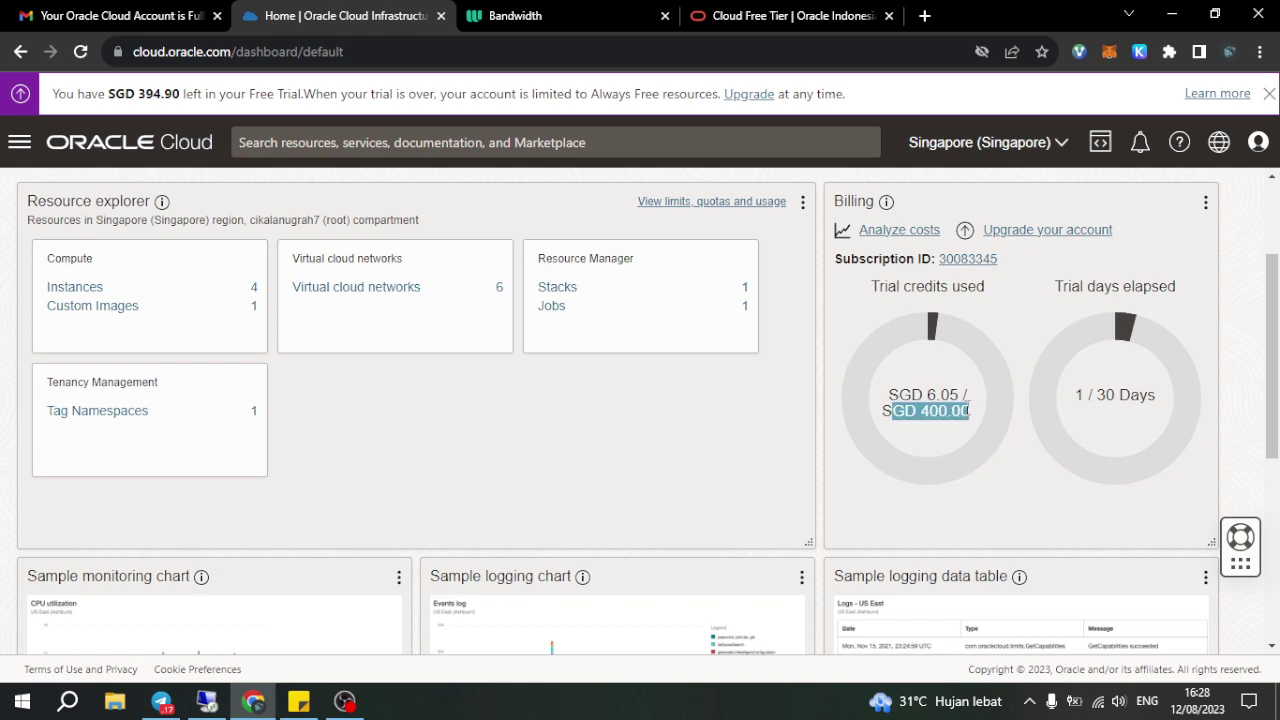
pyautogui.click(948, 441)
# Step: Compare the Free Tier page's US$300 credit offer with the trial credit total in the dashboard's Billing widget
pyautogui.click(790, 15)
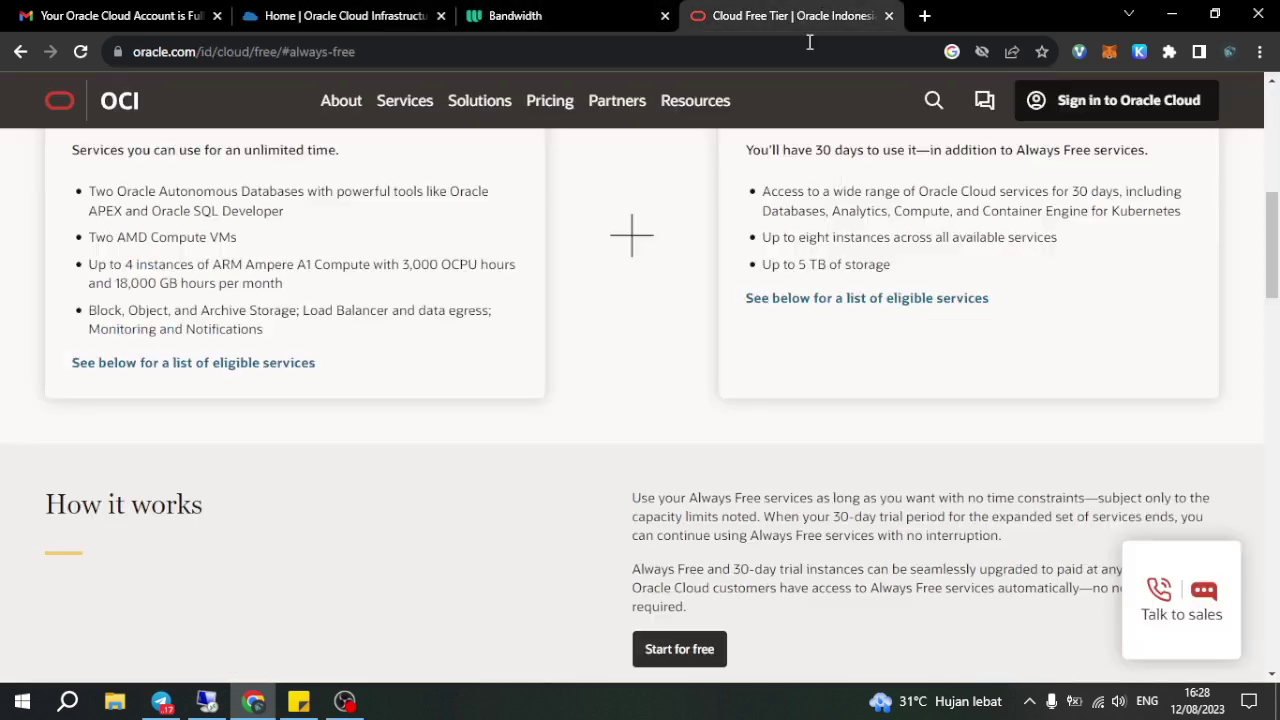
pyautogui.scroll(2, 1193, 256)
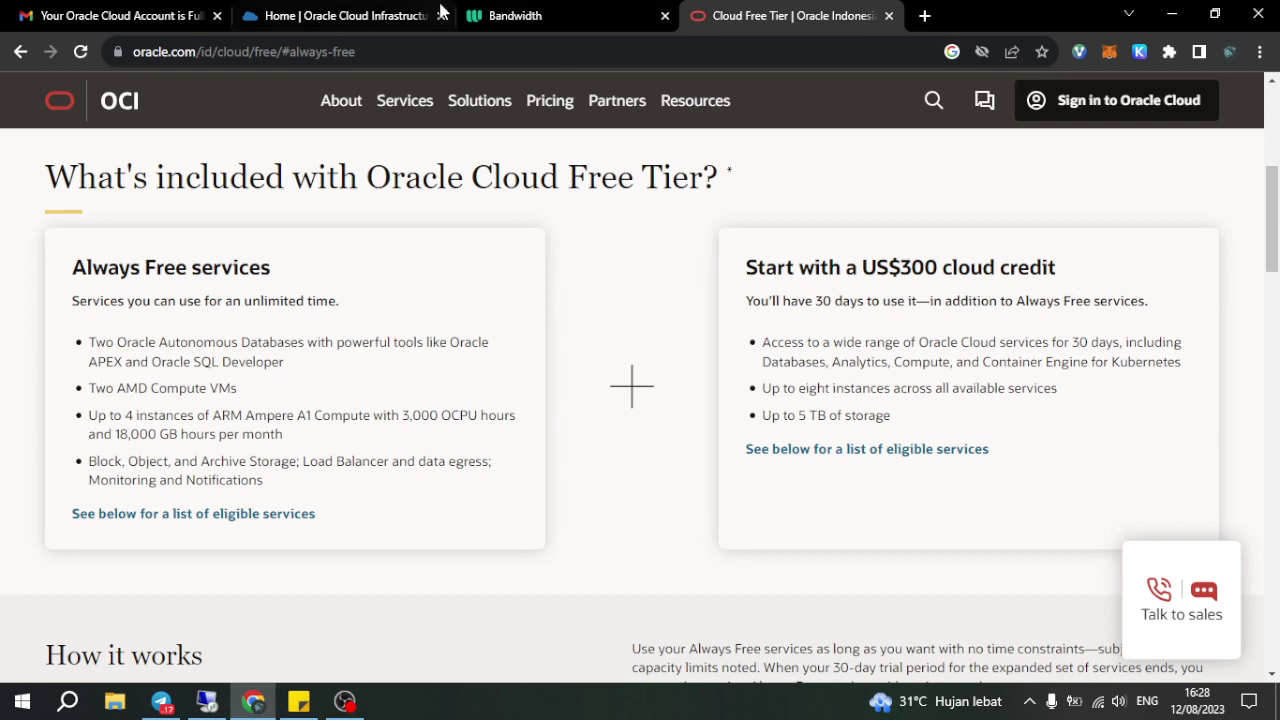
pyautogui.click(340, 15)
pyautogui.moveTo(924, 410); pyautogui.dragTo(958, 410)
pyautogui.click(985, 401)
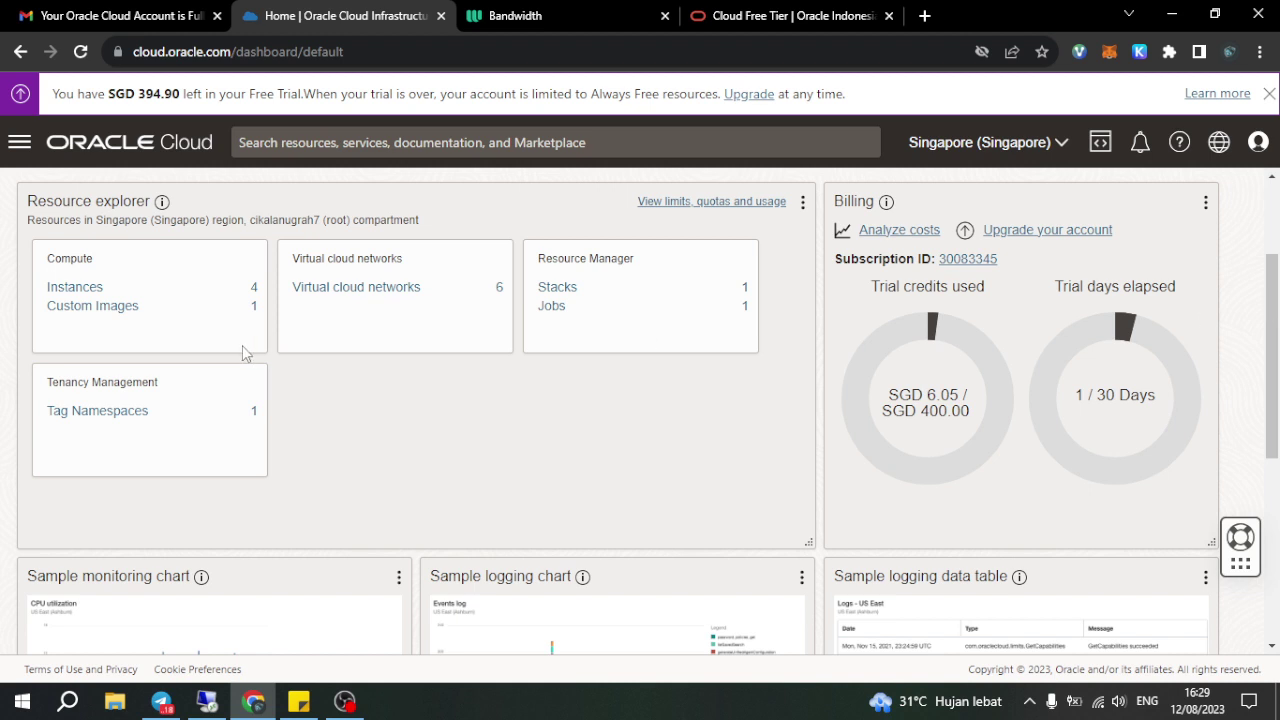
pyautogui.moveTo(1277, 290); pyautogui.dragTo(1275, 247)
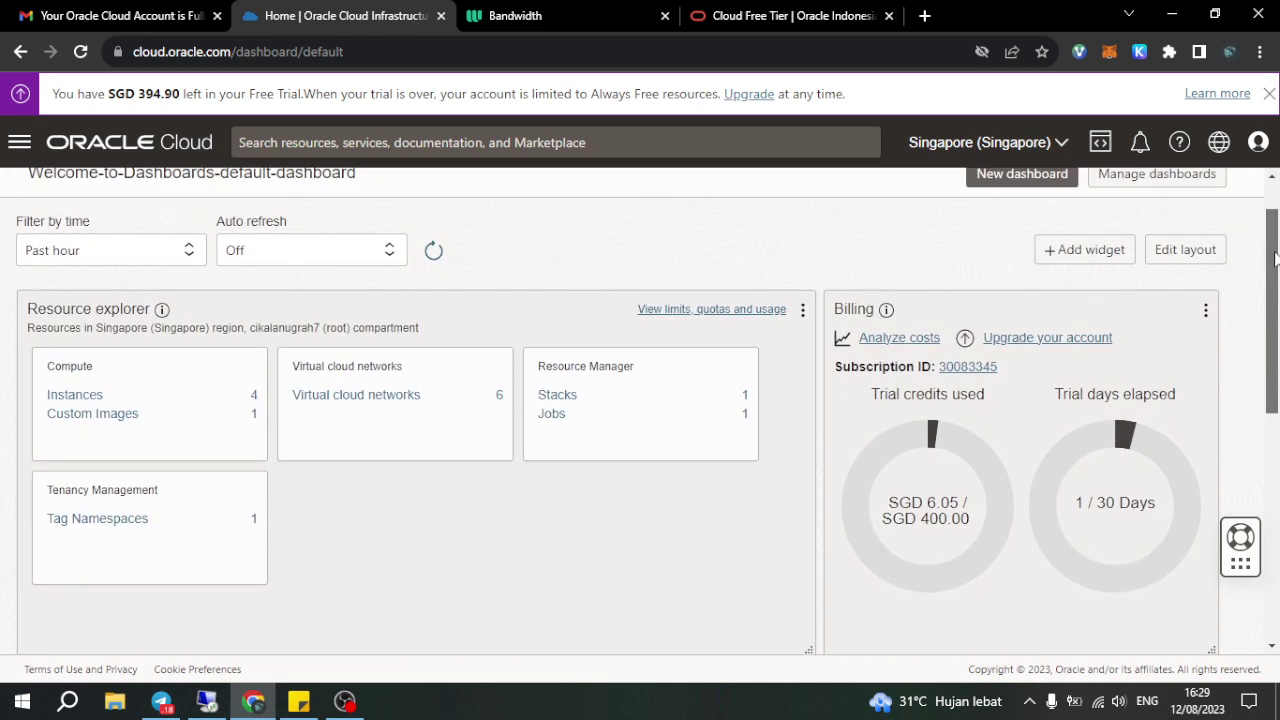
pyautogui.scroll(1, 682, 274)
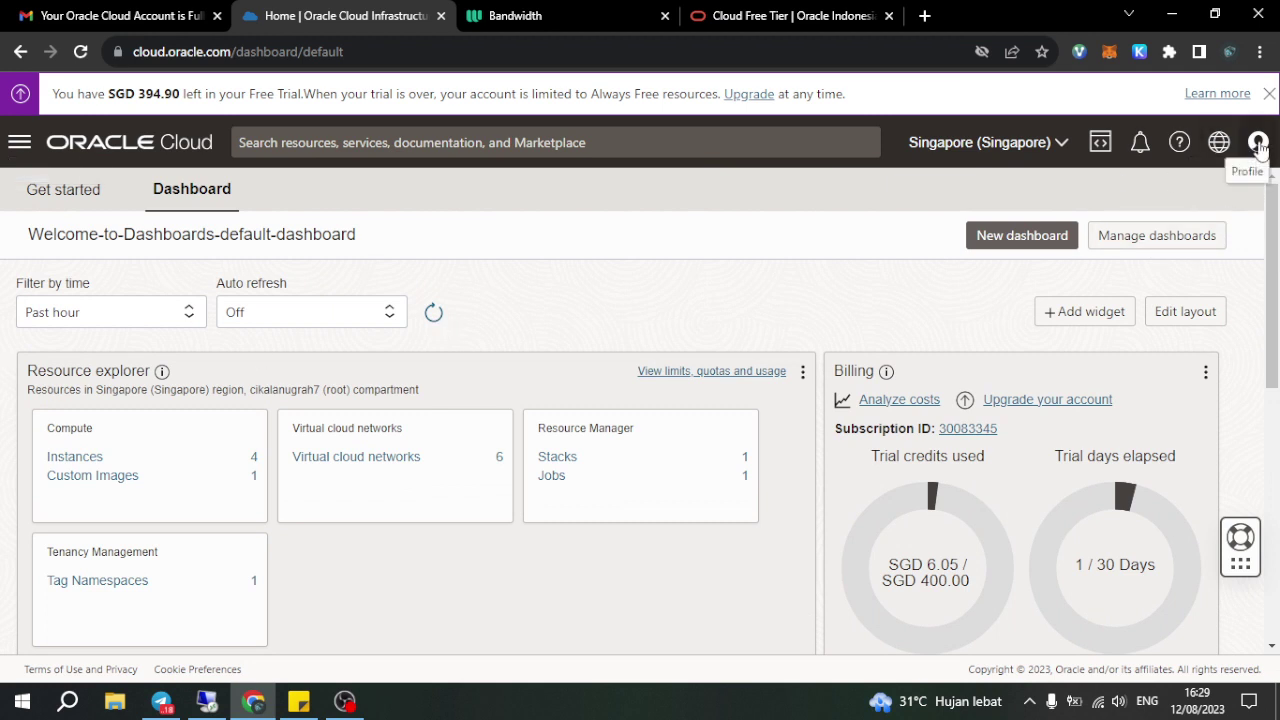
# Step: Open the Identity policies of the root compartment and review the list of existing policies
pyautogui.click(19, 142)
pyautogui.scroll(-3, 80, 411)
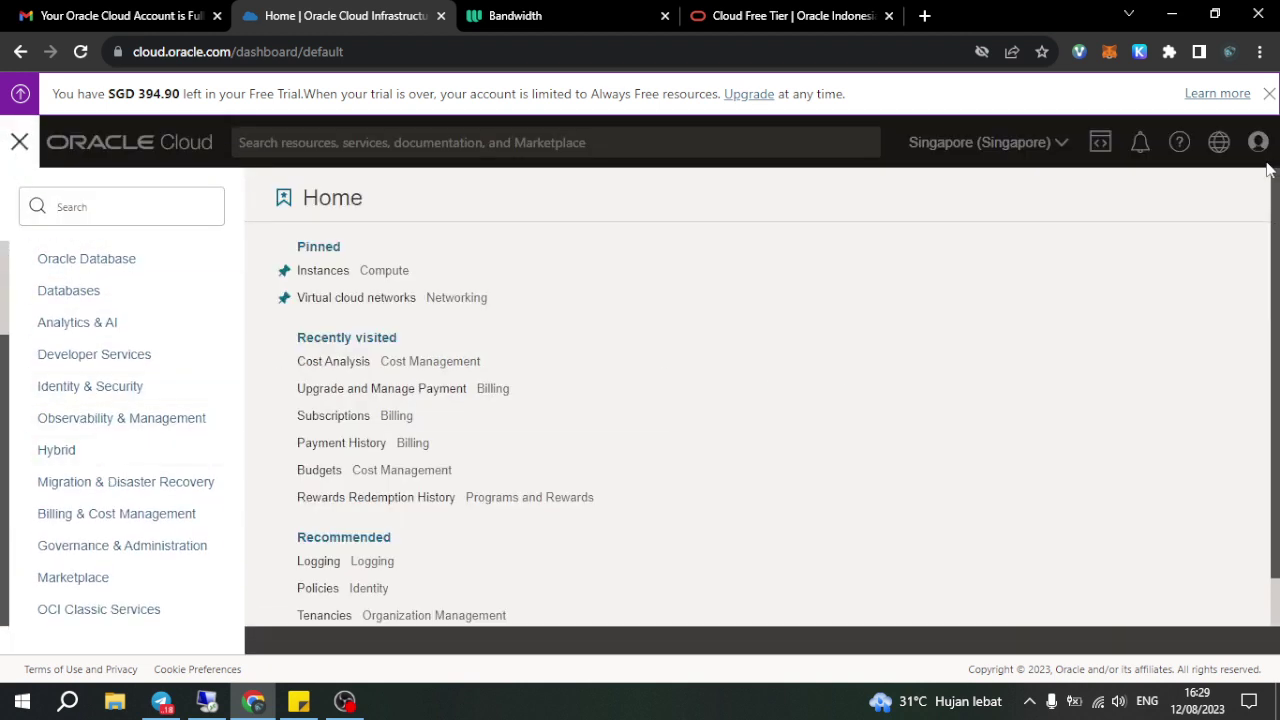
pyautogui.scroll(-1, 380, 388)
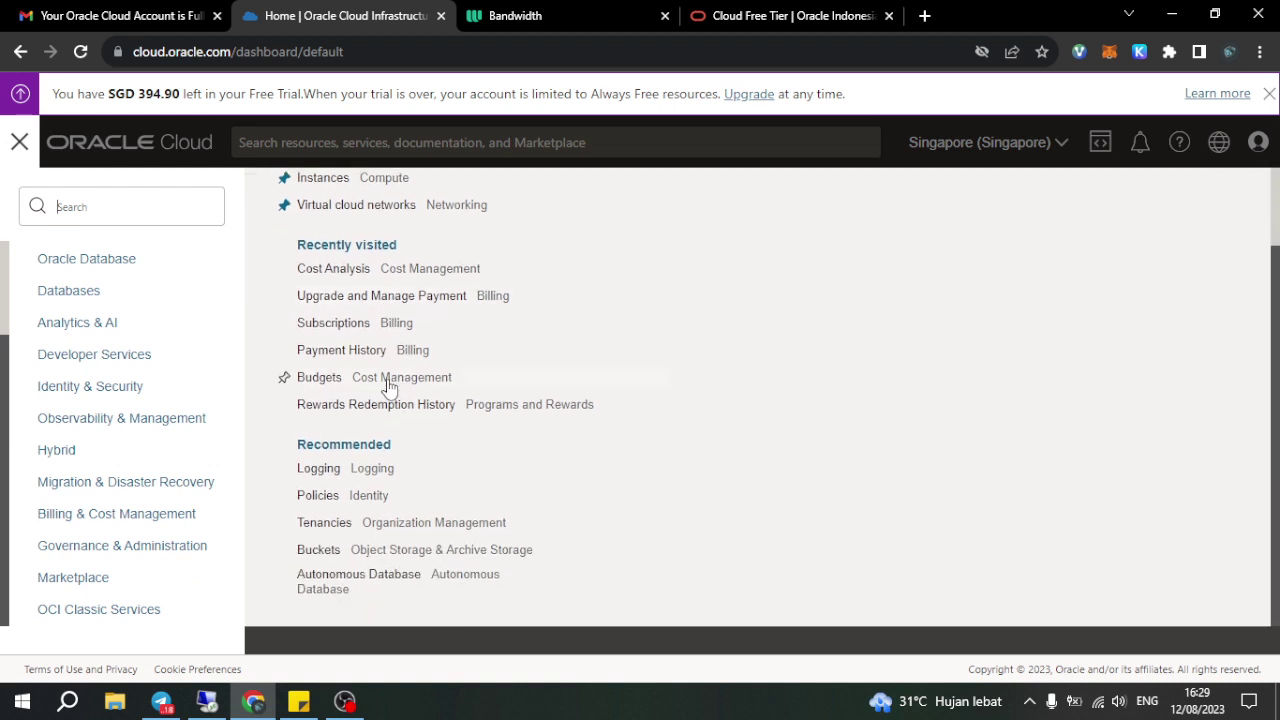
pyautogui.click(316, 496)
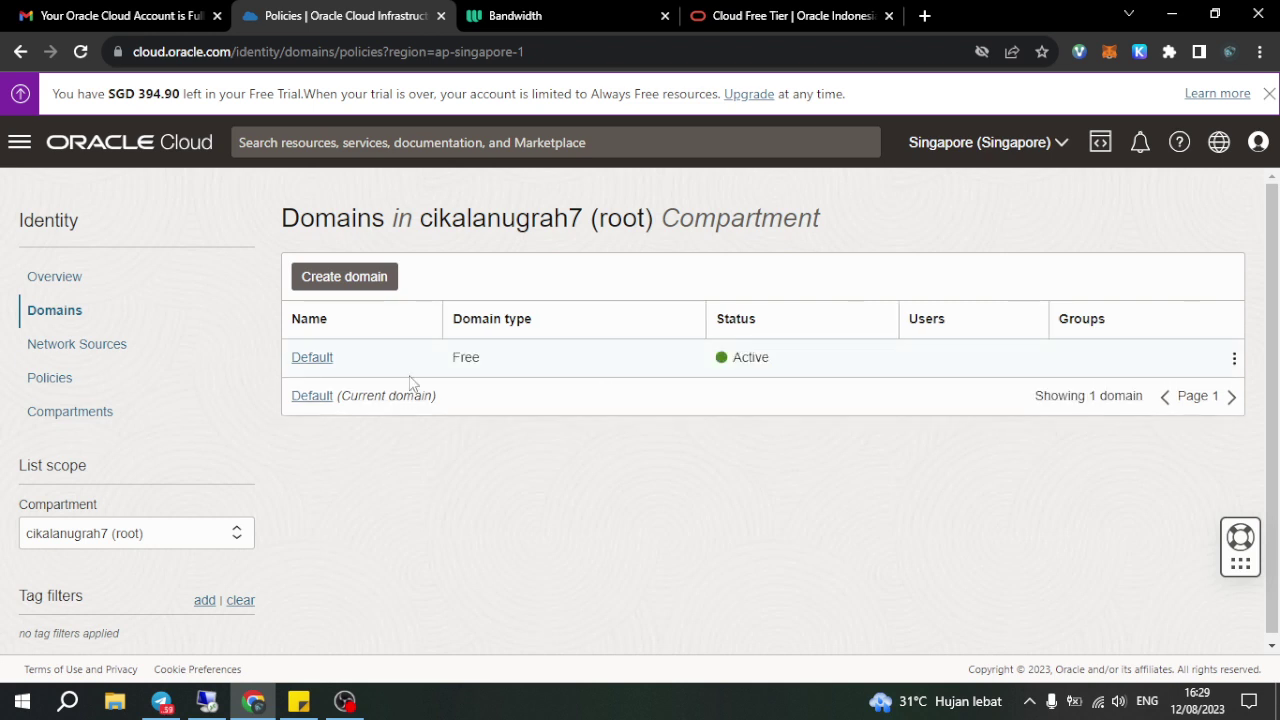
pyautogui.click(100, 385)
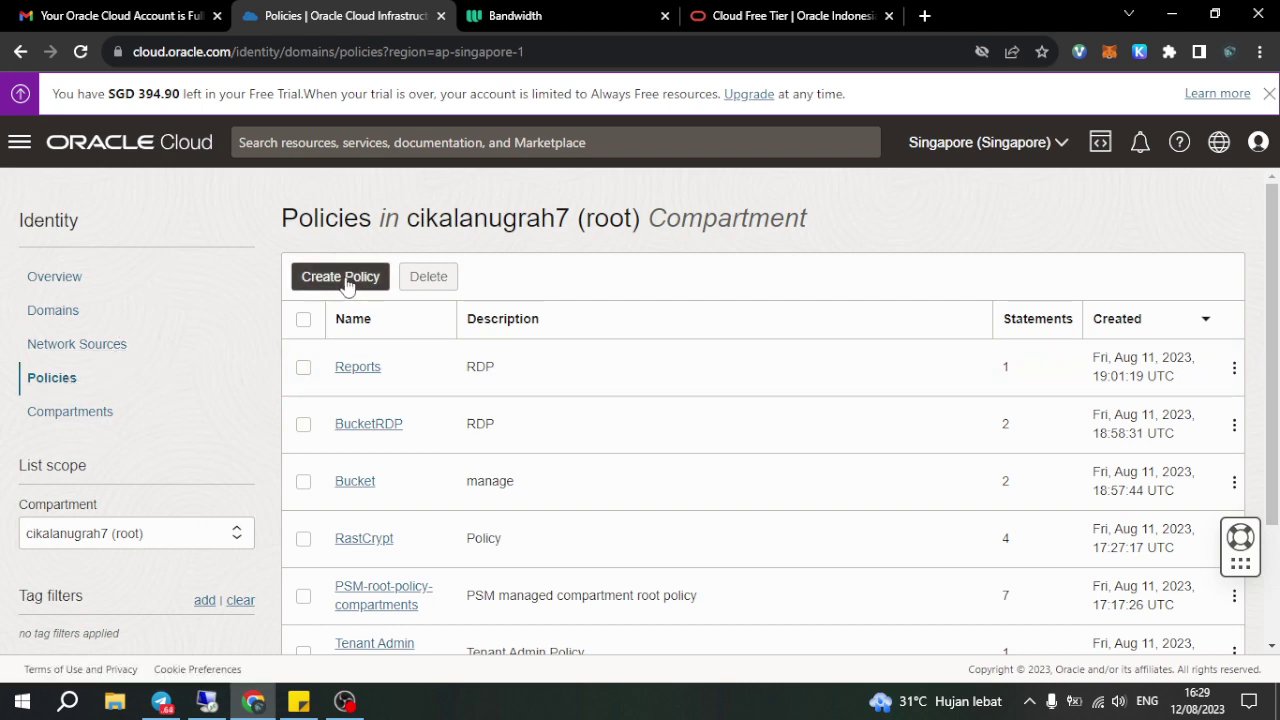
pyautogui.moveTo(1275, 241); pyautogui.dragTo(1277, 362)
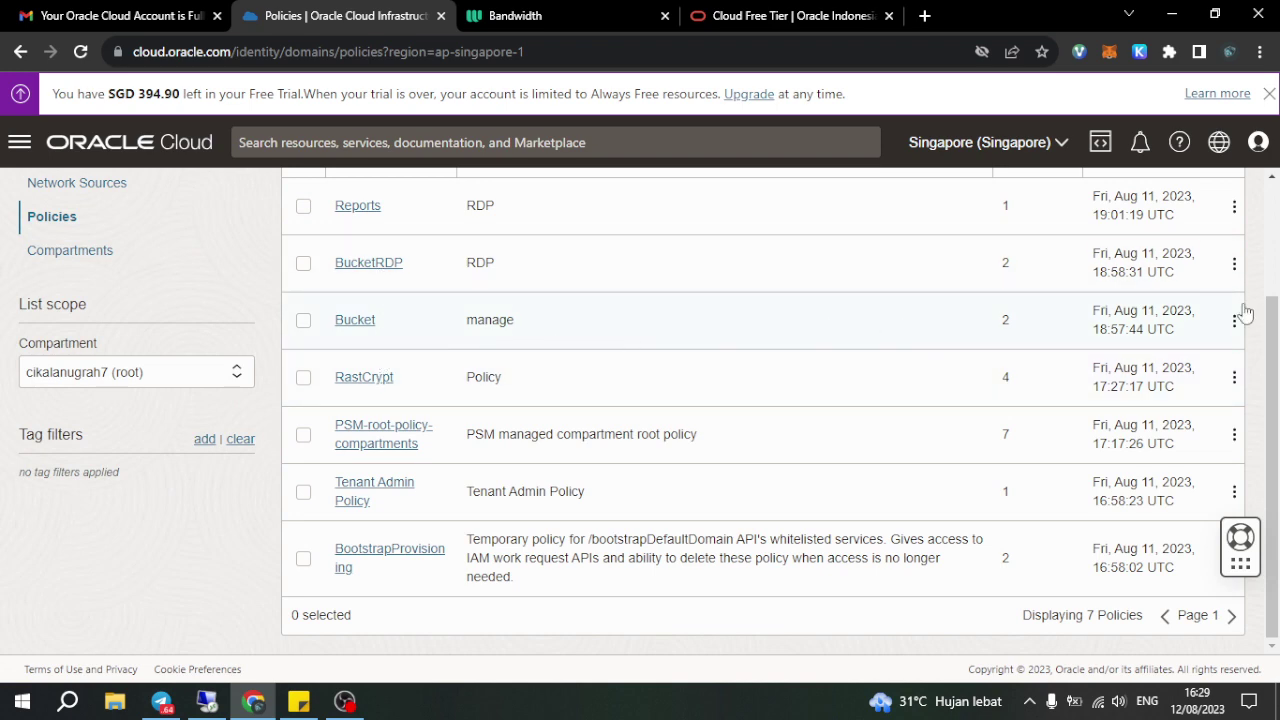
pyautogui.scroll(2, 1210, 315)
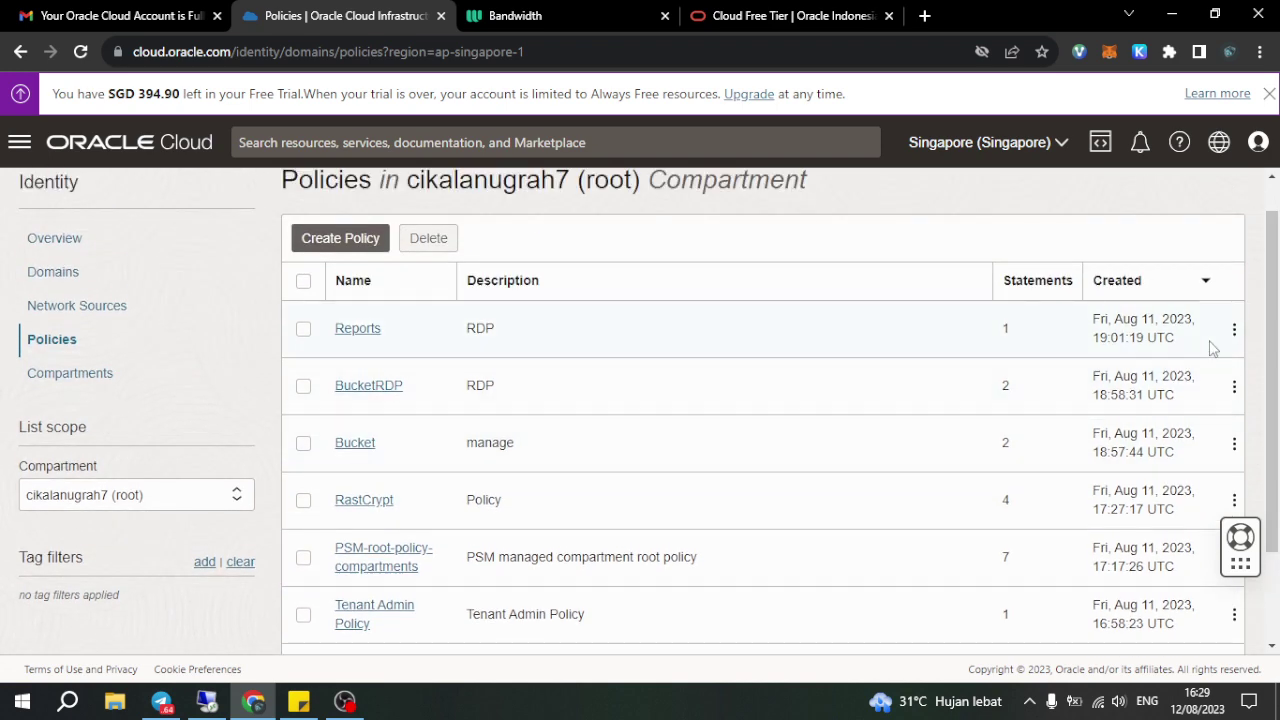
pyautogui.scroll(1, 1201, 355)
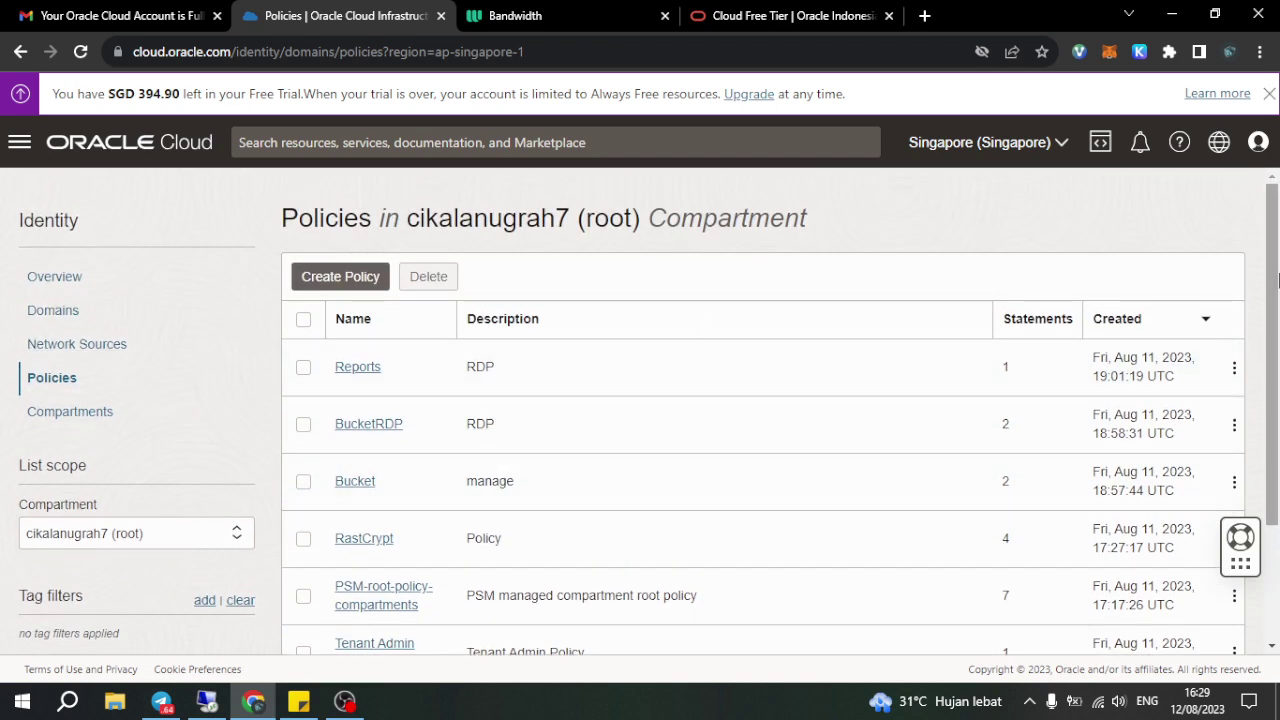
pyautogui.scroll(-2, 1278, 273)
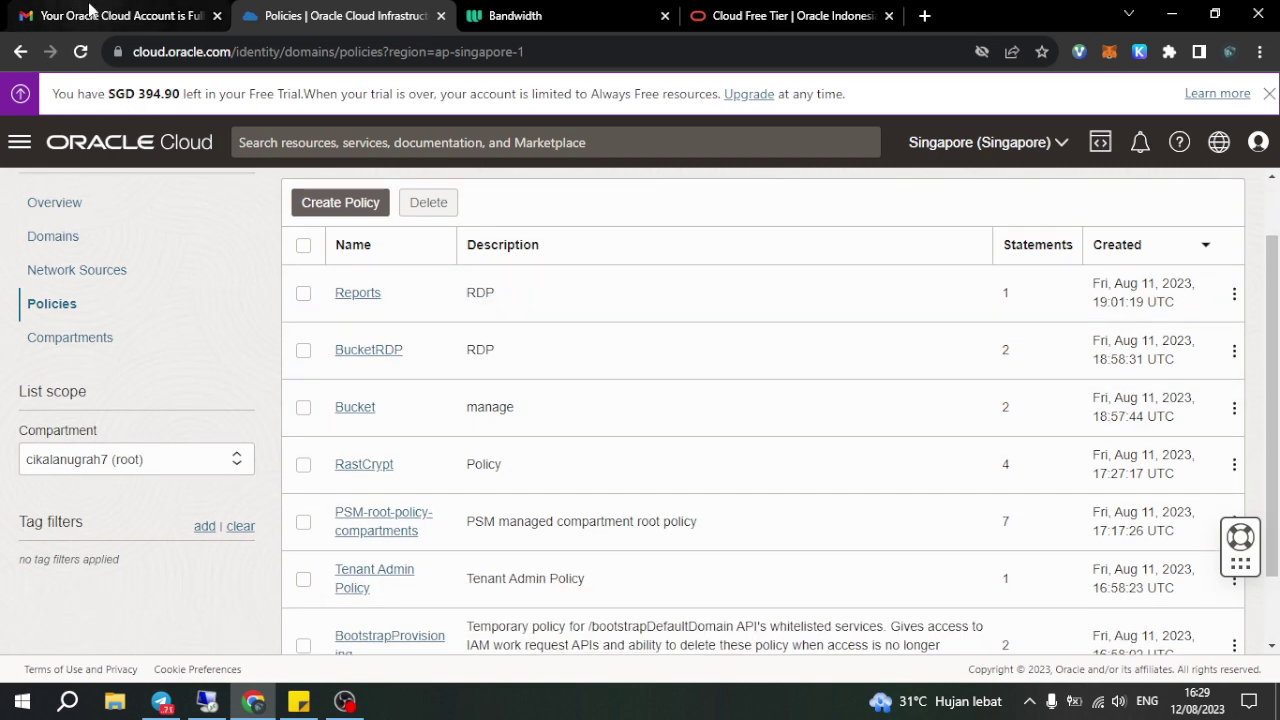
# Step: Go to the Compute instances list and start creating a new compute instance
pyautogui.click(20, 145)
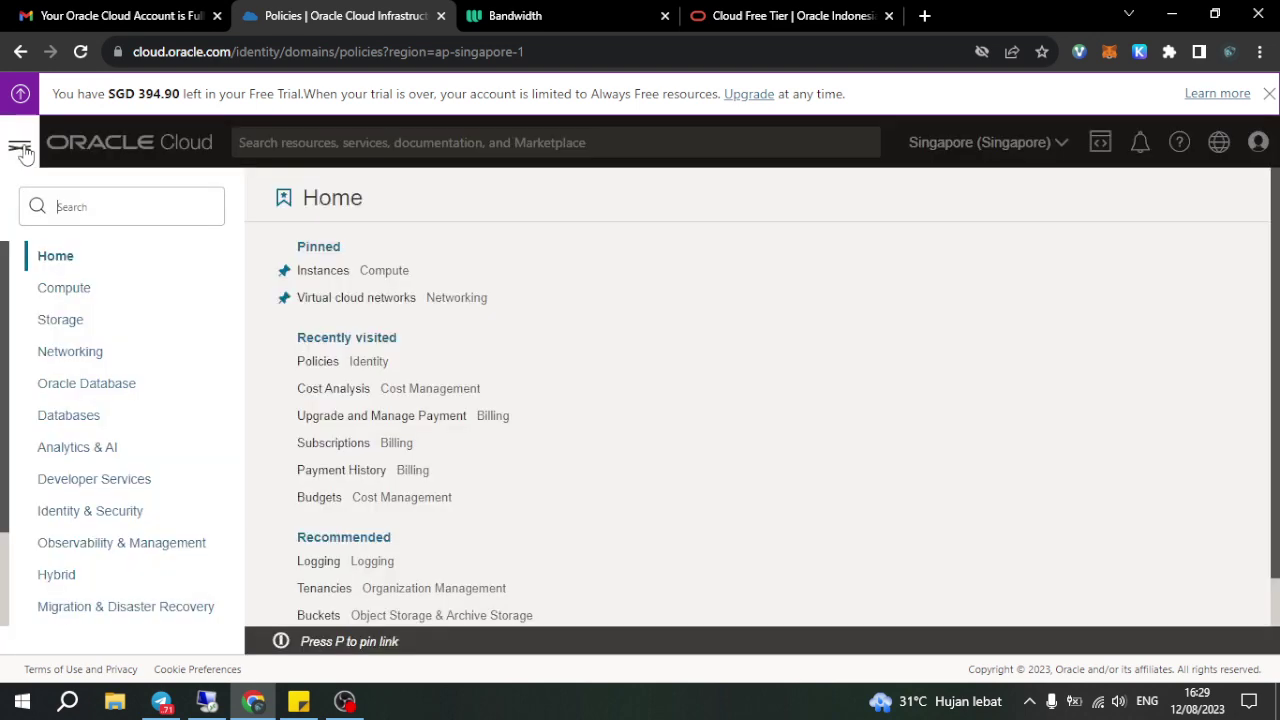
pyautogui.click(360, 279)
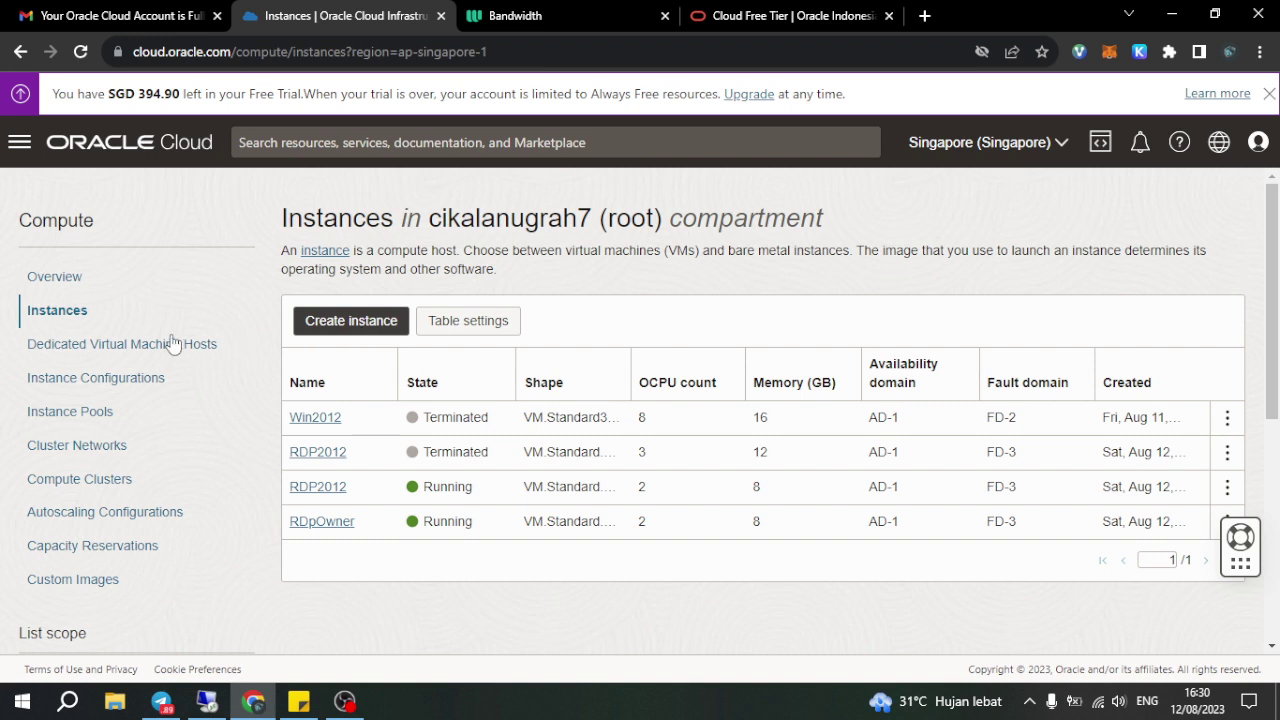
pyautogui.doubleClick(16, 221)
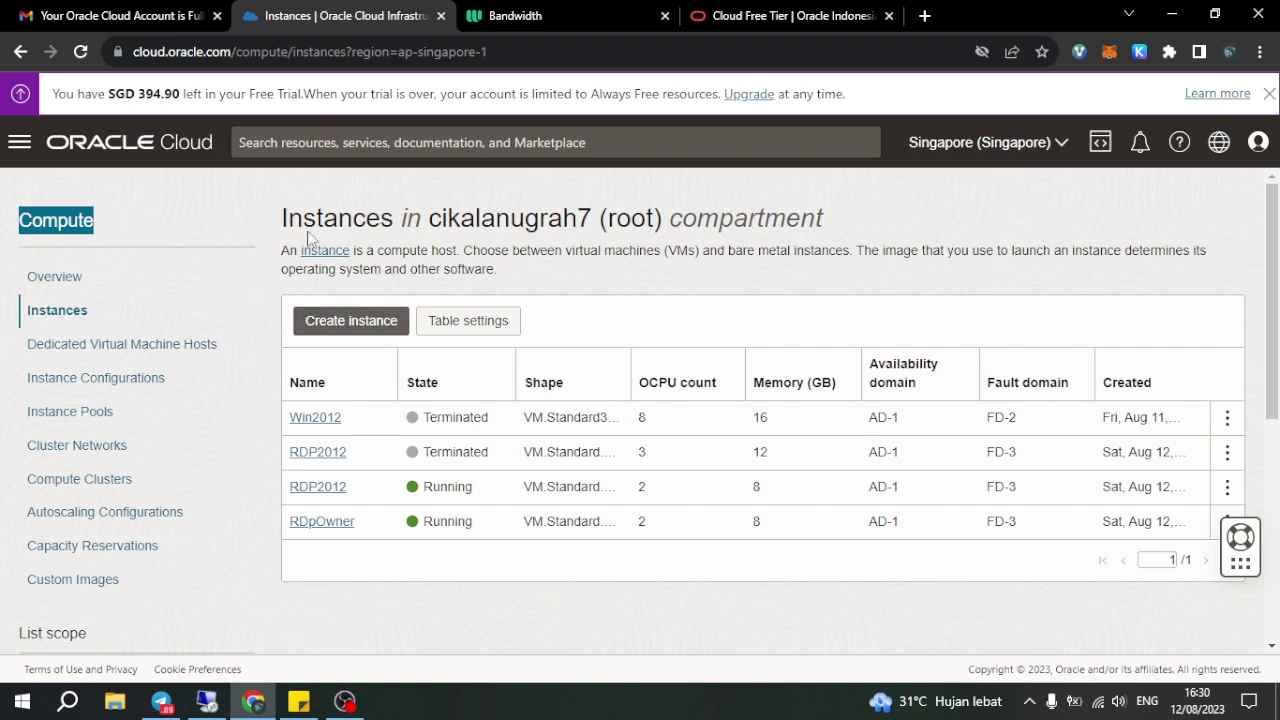
pyautogui.click(359, 331)
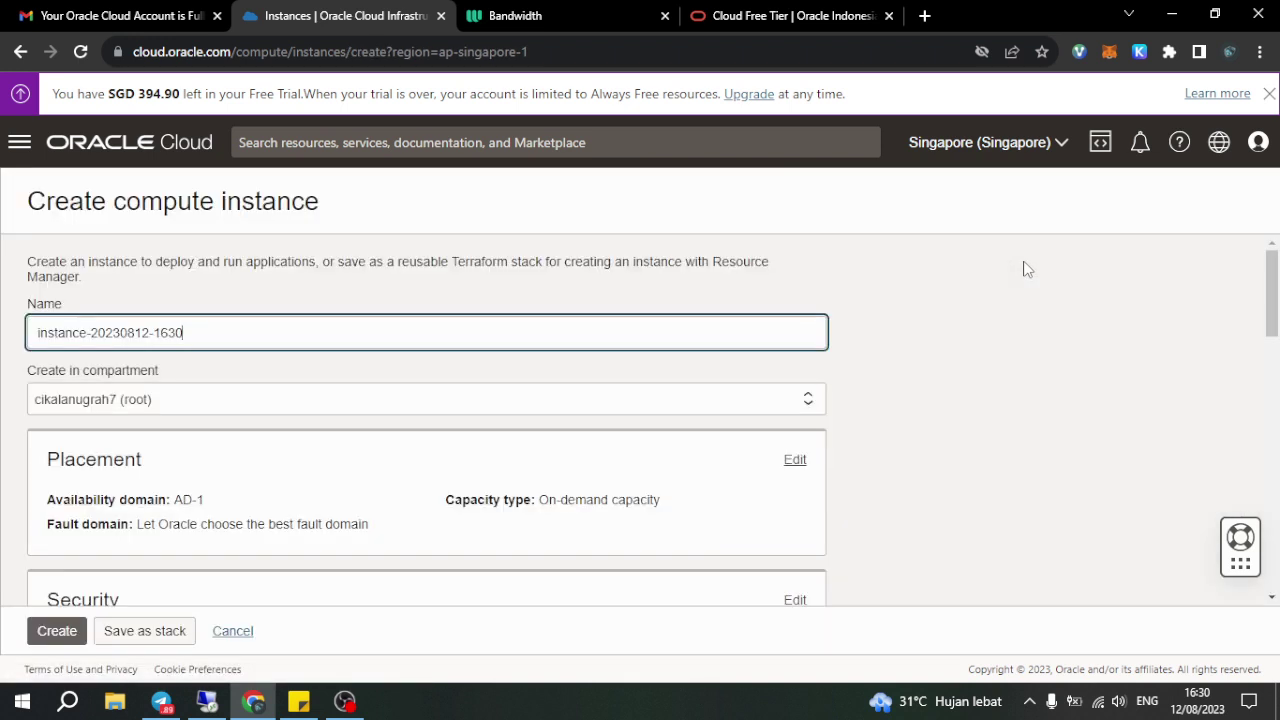
# Step: Review the new instance's placement, security, and image and shape settings, including the Always Free-eligible marking of its shape
pyautogui.scroll(-2, 255, 370)
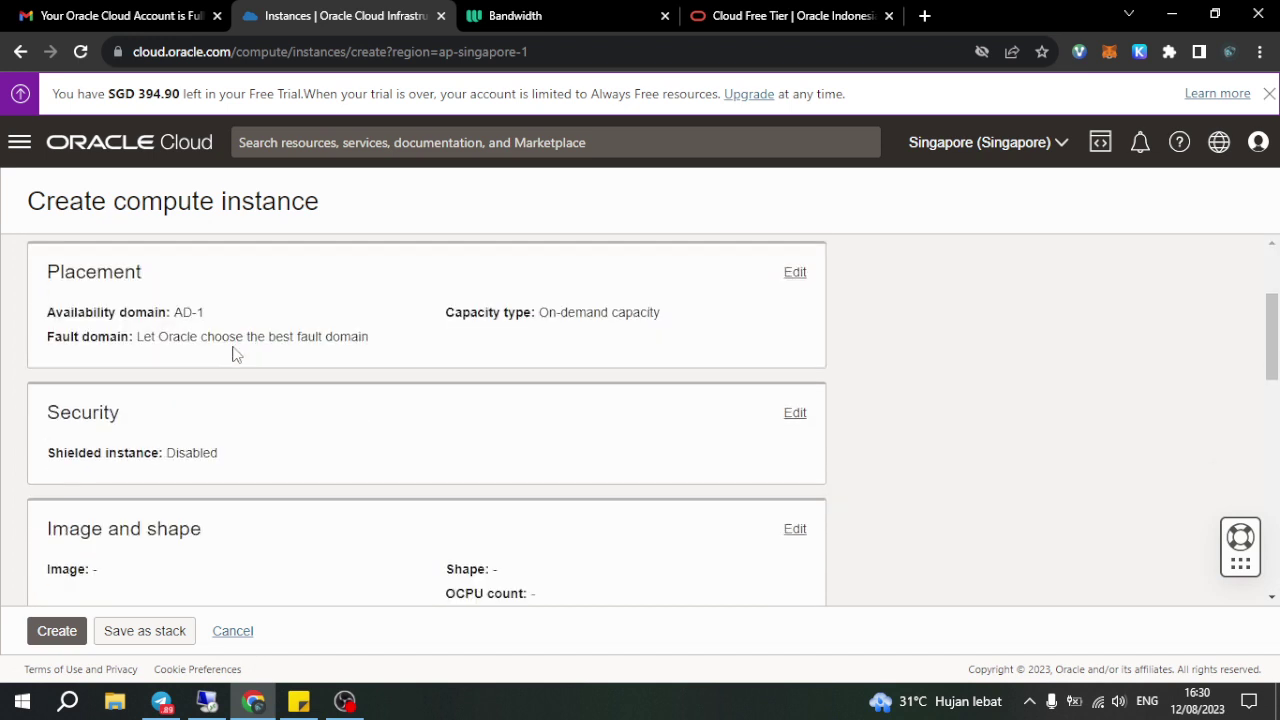
pyautogui.scroll(-1, 1277, 338)
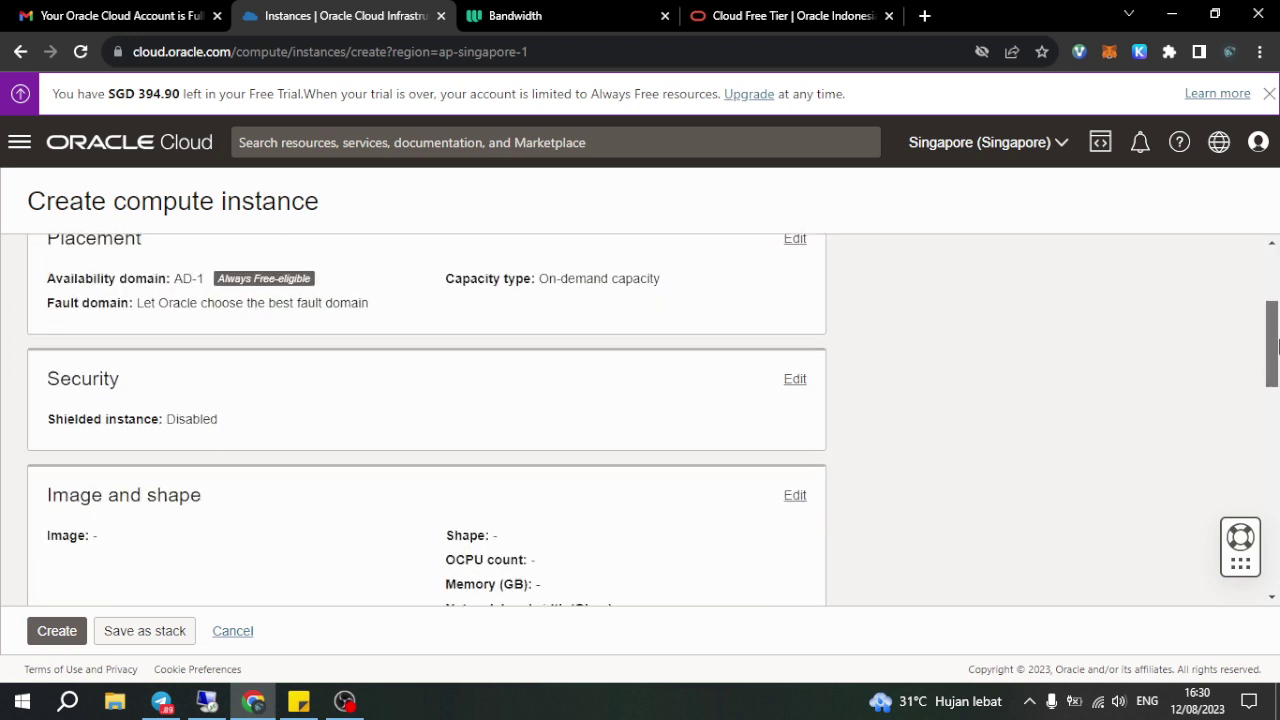
pyautogui.scroll(1, 1277, 338)
pyautogui.scroll(-2, 1277, 332)
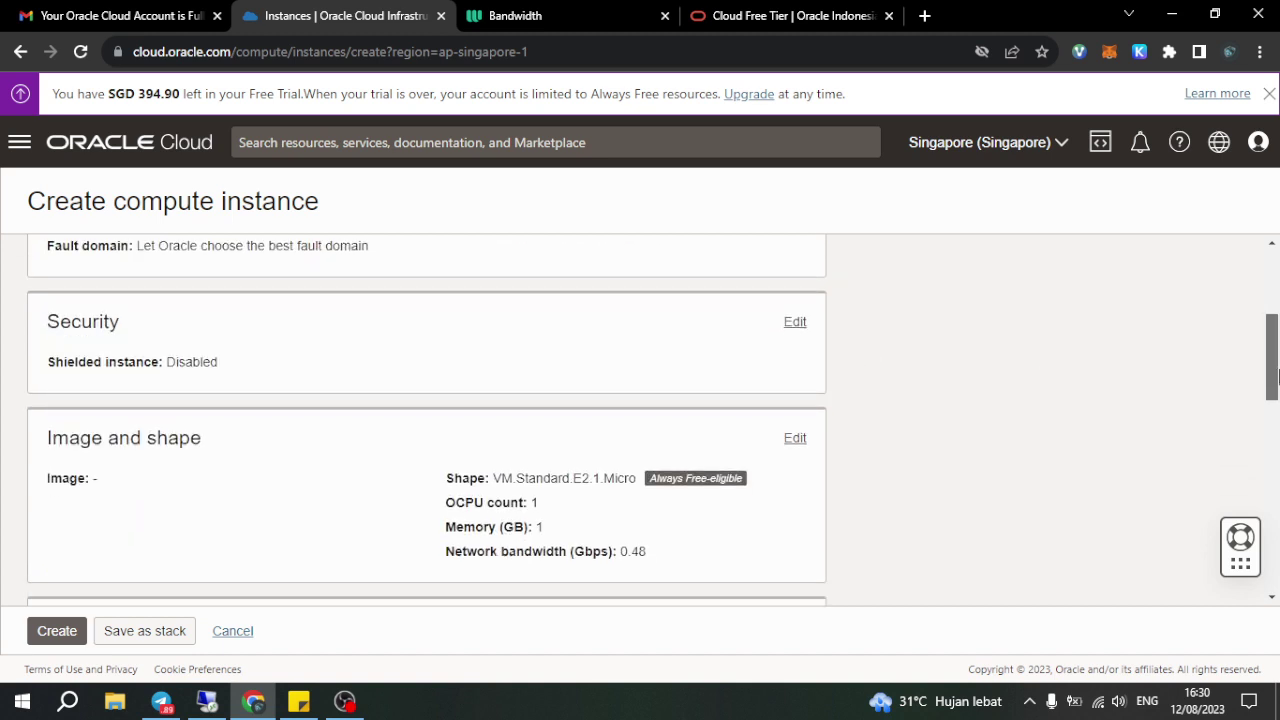
pyautogui.scroll(-2, 784, 358)
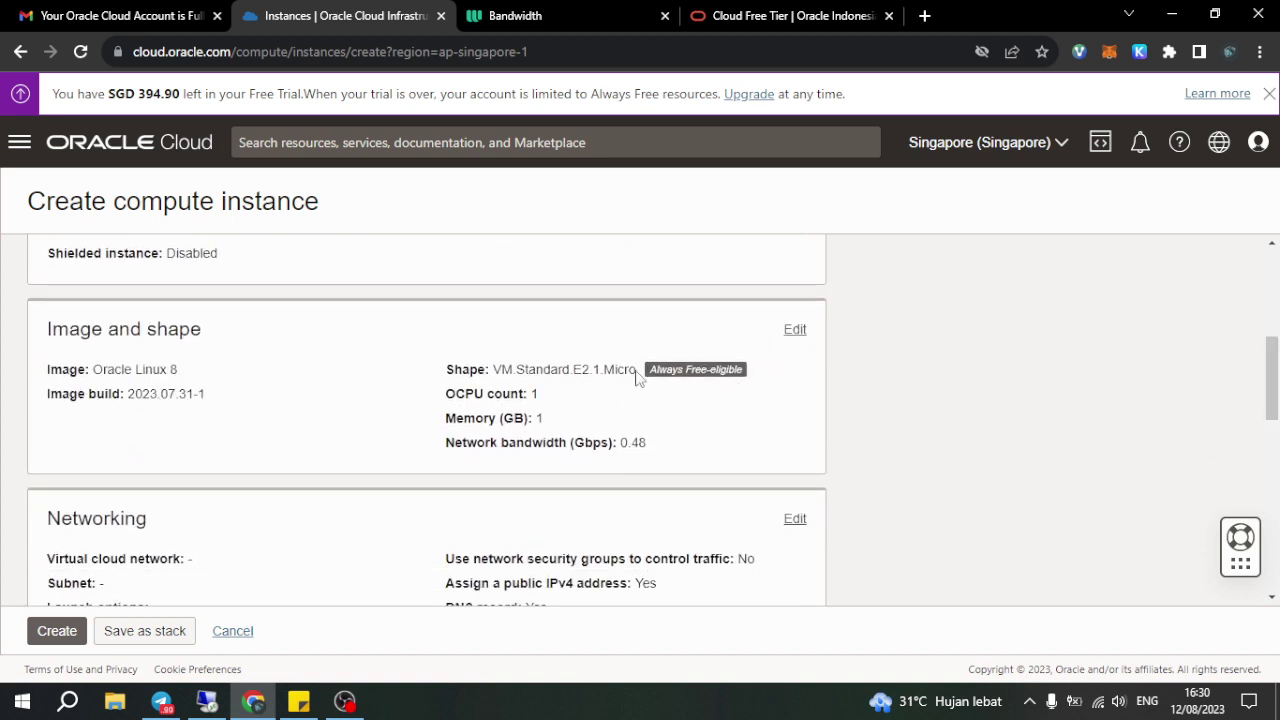
pyautogui.moveTo(646, 370); pyautogui.dragTo(742, 372)
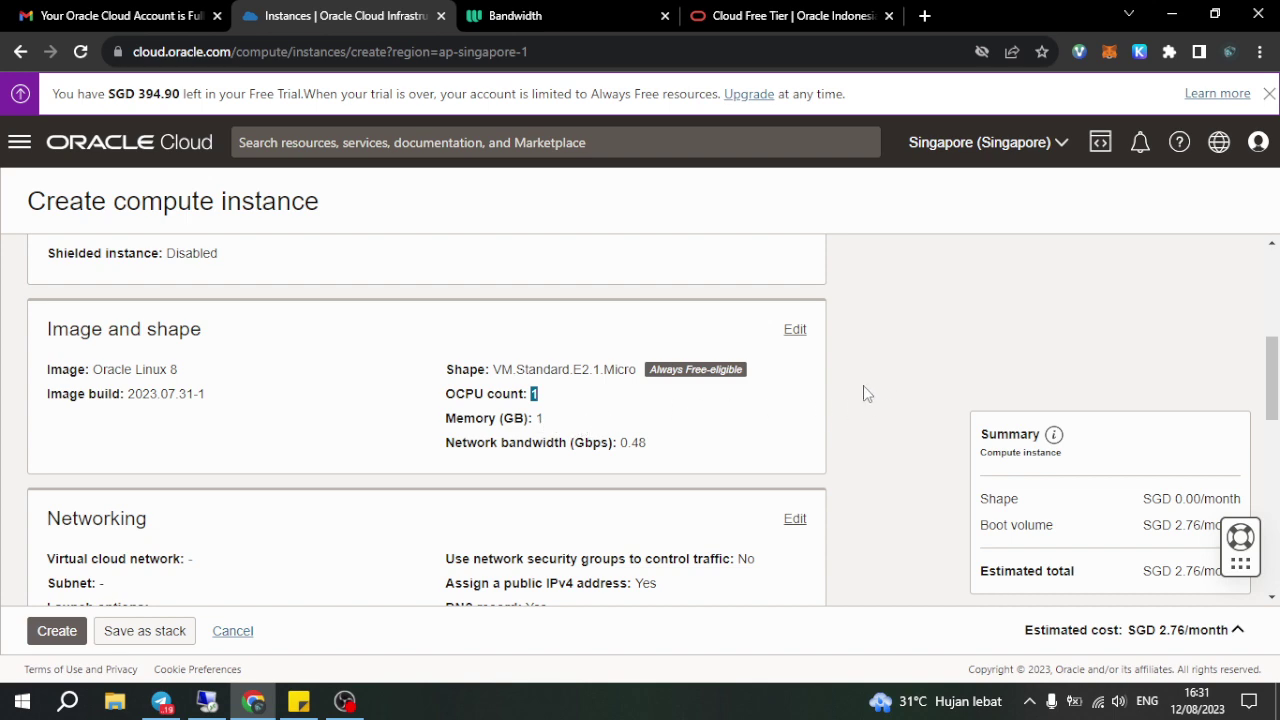
# Step: Edit the instance's networking to create a new virtual cloud network, and review its public subnet and IPv4 settings
pyautogui.scroll(-2, 690, 398)
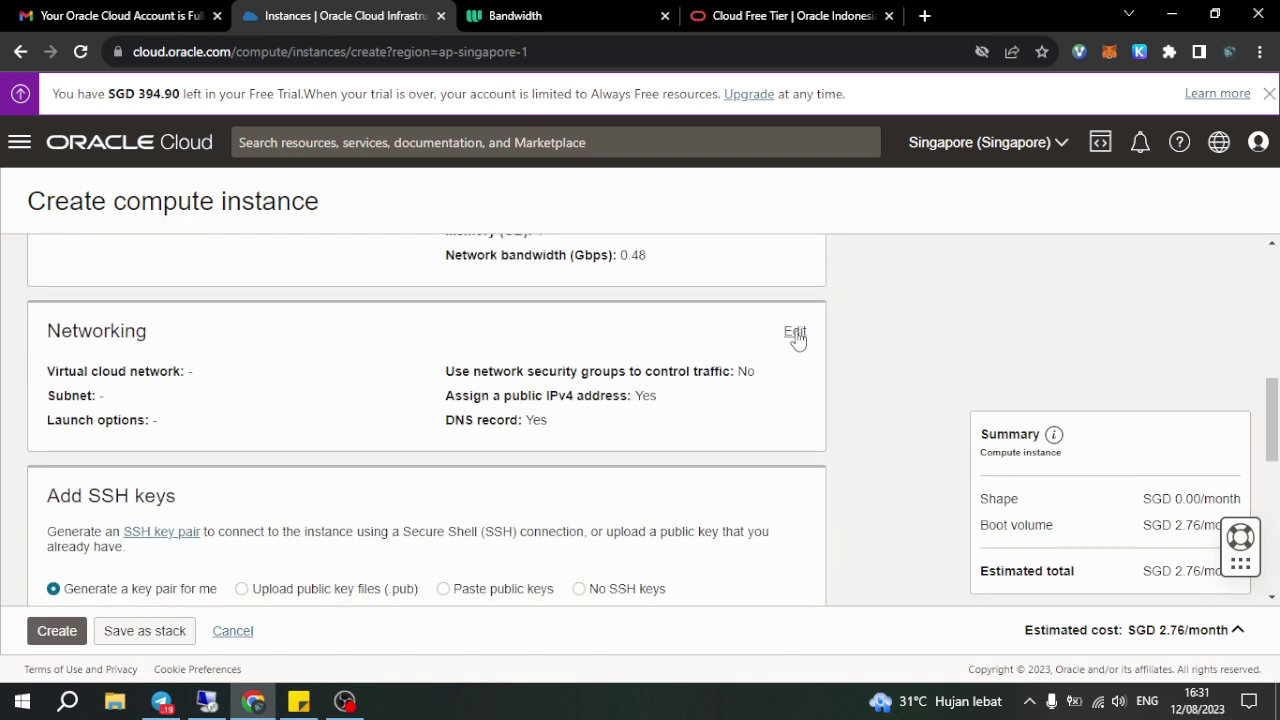
pyautogui.click(800, 332)
pyautogui.click(306, 445)
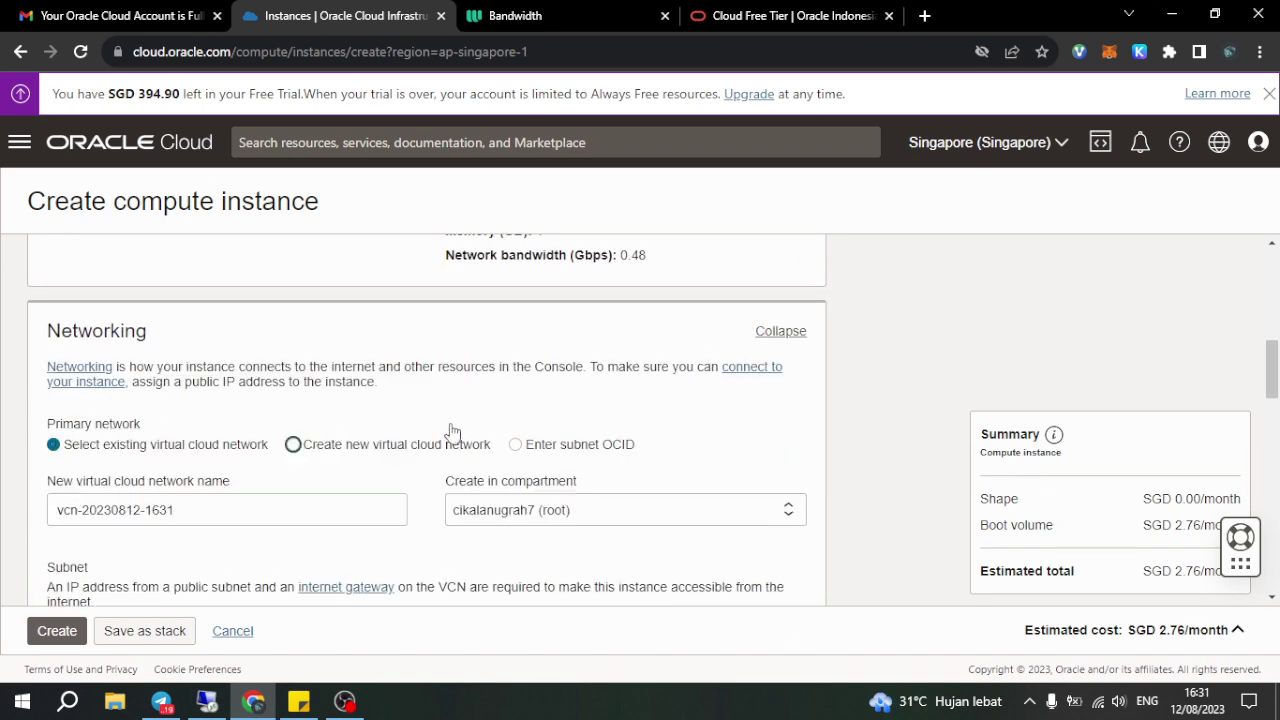
pyautogui.scroll(-1, 450, 430)
pyautogui.scroll(-4, 452, 430)
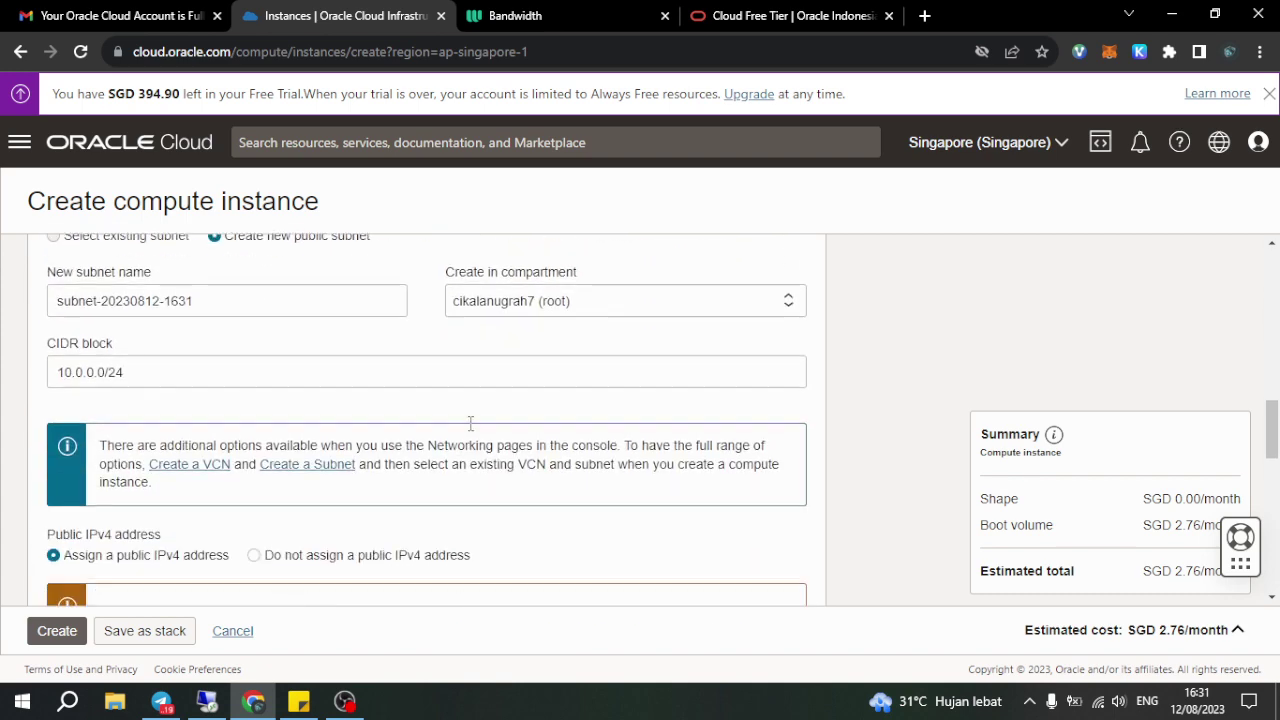
pyautogui.scroll(3, 689, 366)
pyautogui.scroll(-3, 651, 386)
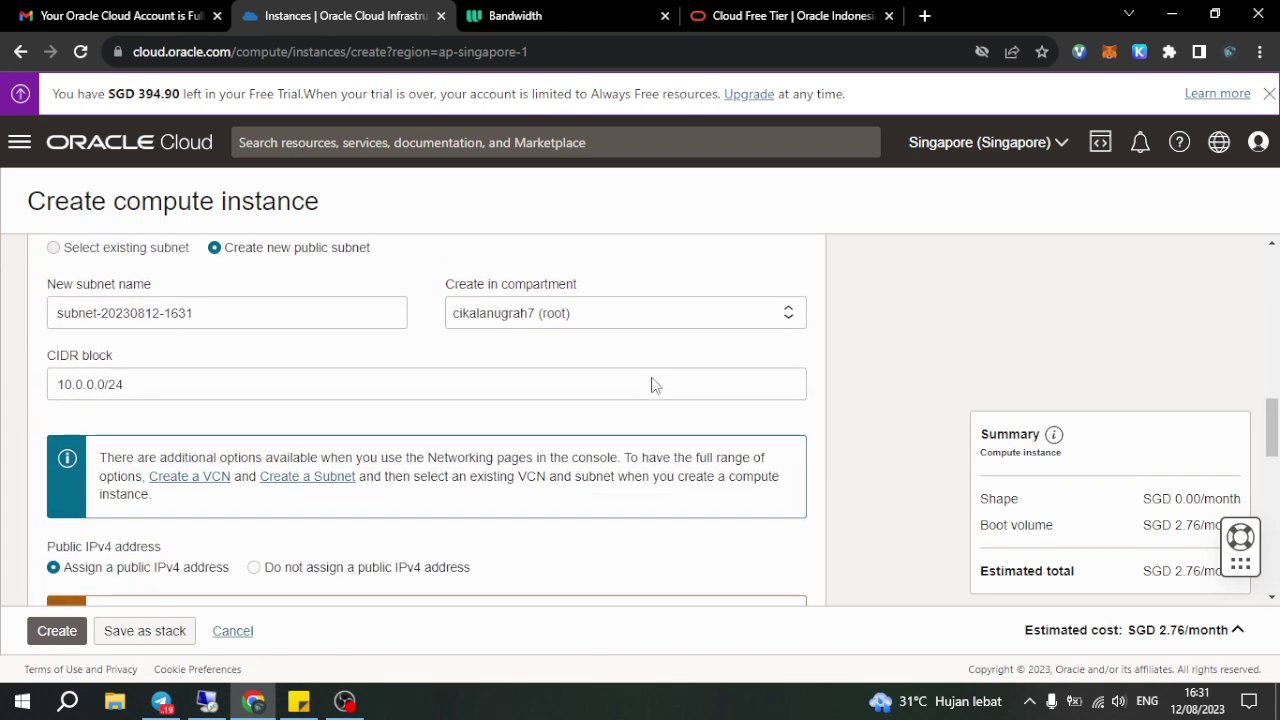
# Step: Collapse the instance's networking settings and set the SSH keys option to Paste public keys
pyautogui.scroll(3, 653, 376)
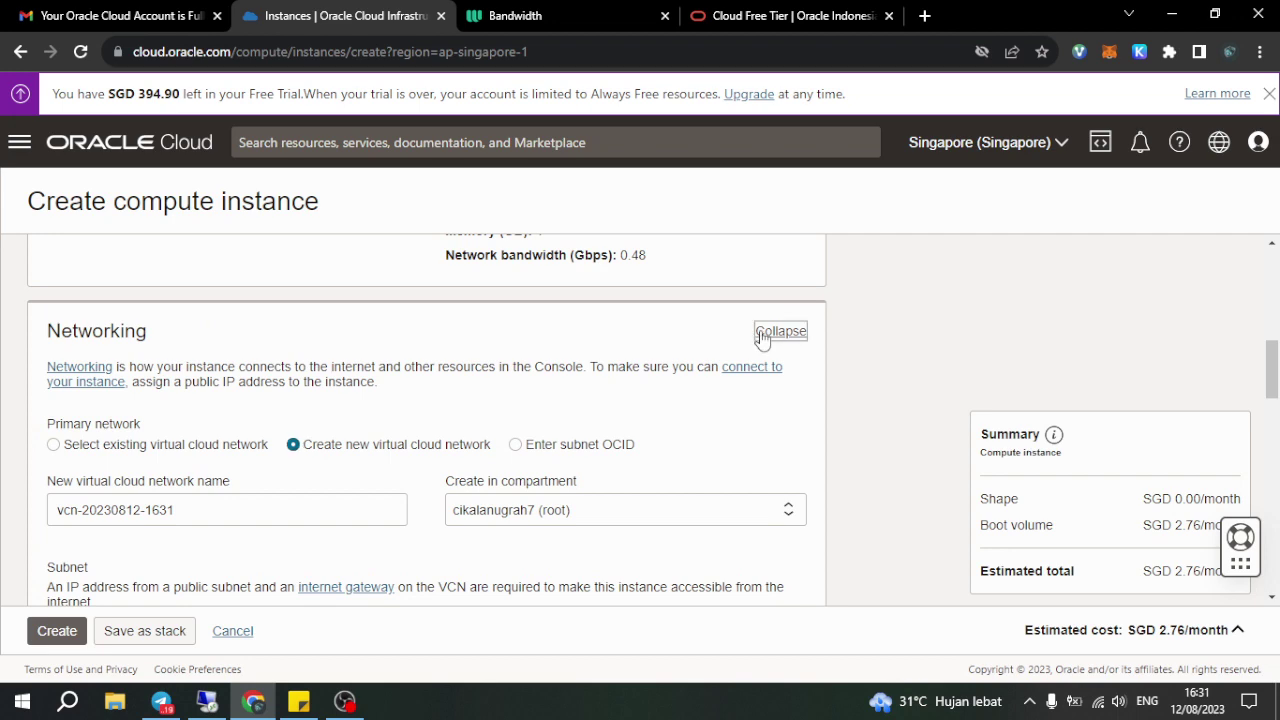
pyautogui.click(768, 331)
pyautogui.scroll(-3, 450, 418)
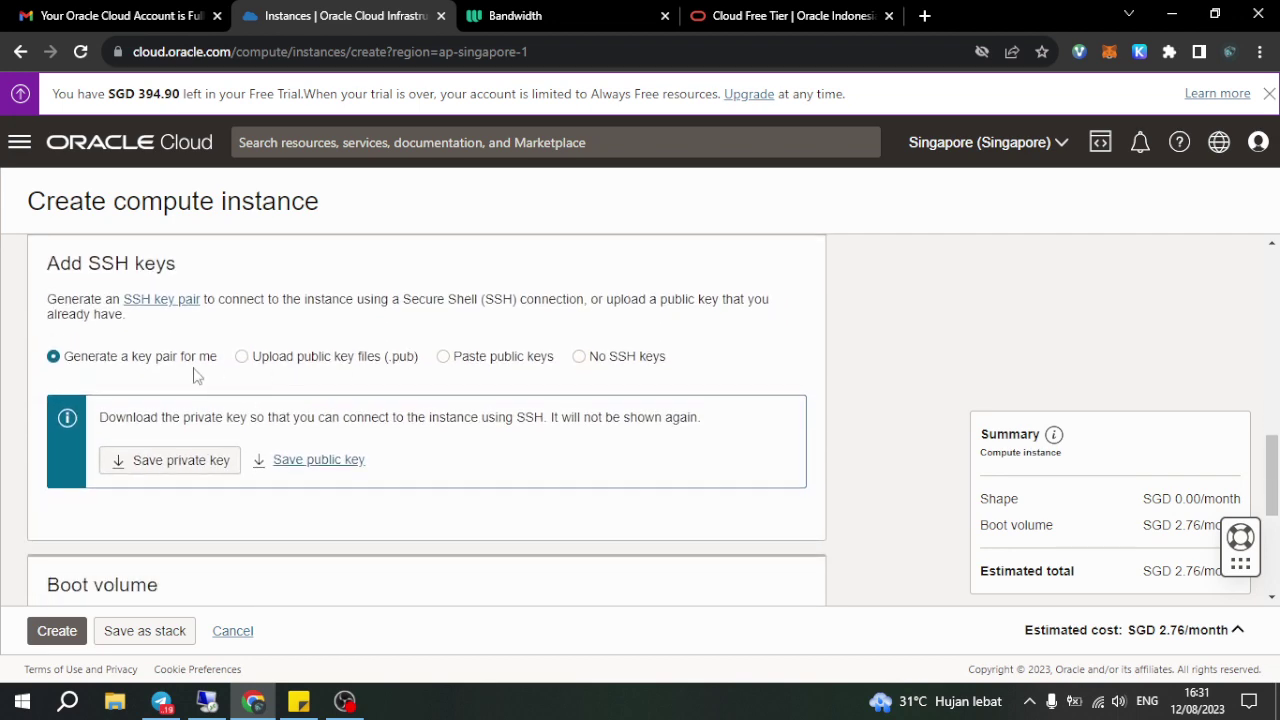
pyautogui.moveTo(72, 265); pyautogui.dragTo(168, 266)
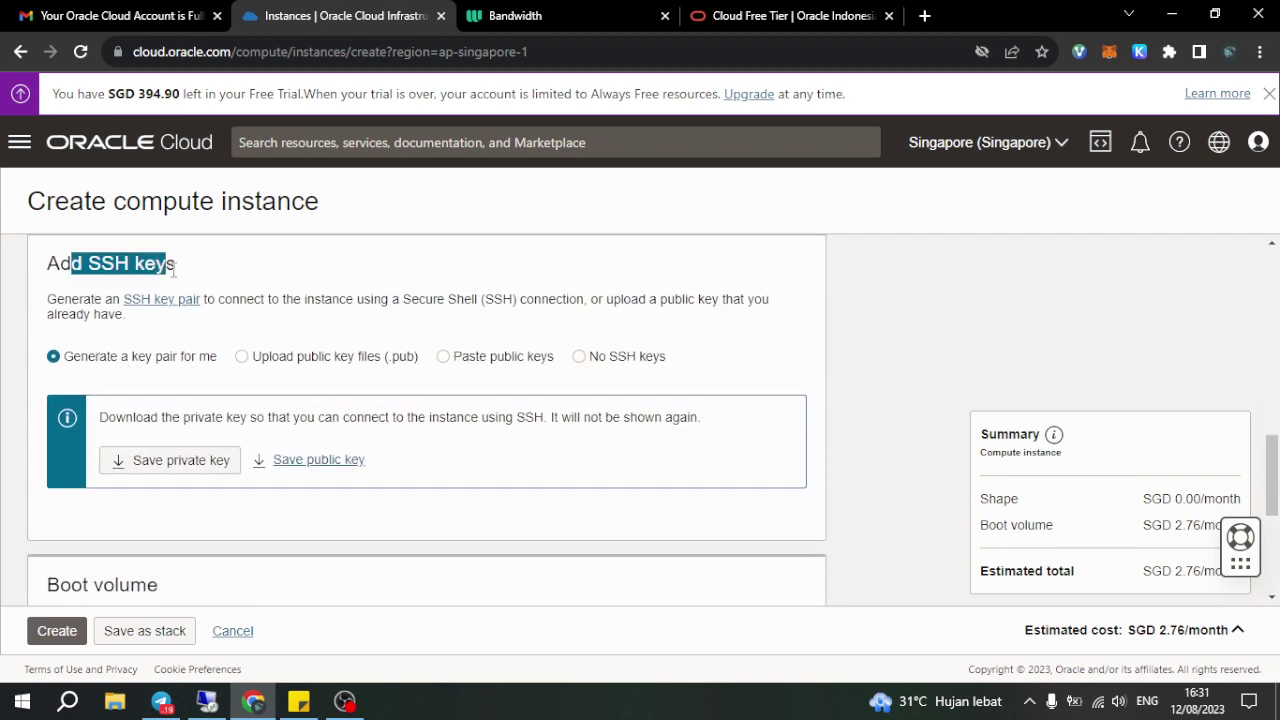
pyautogui.click(443, 356)
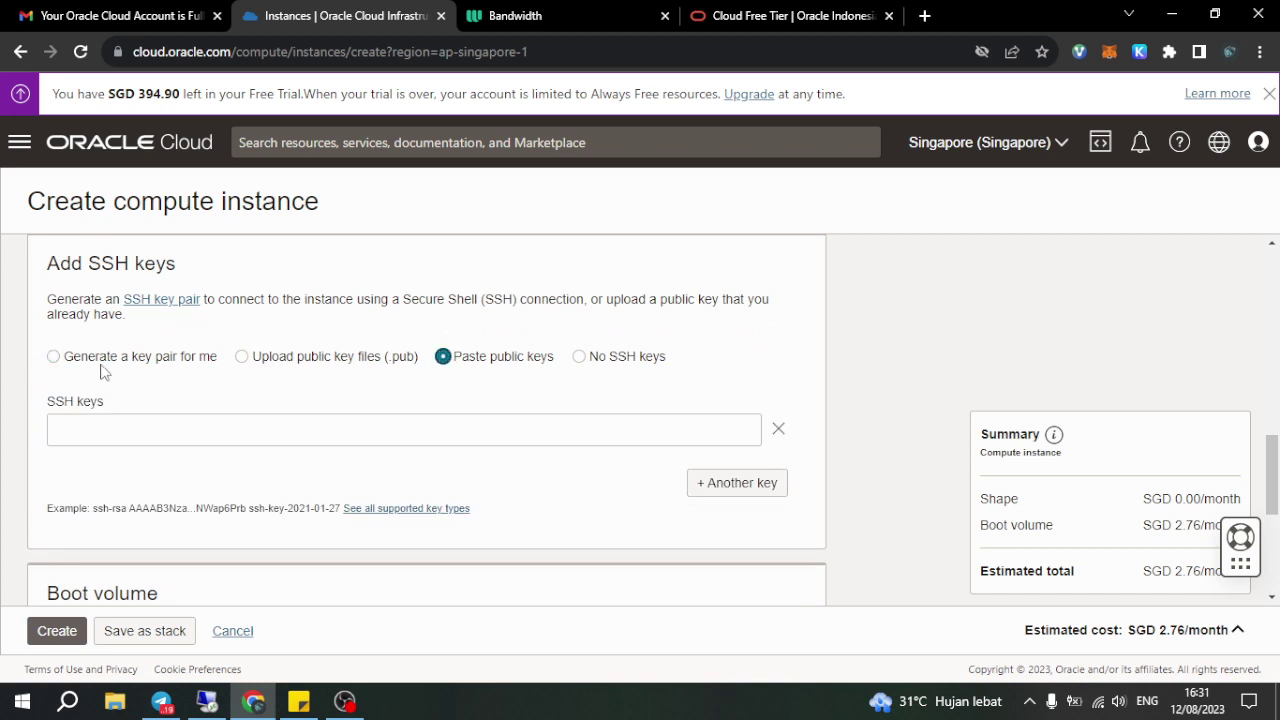
pyautogui.click(466, 366)
pyautogui.click(317, 437)
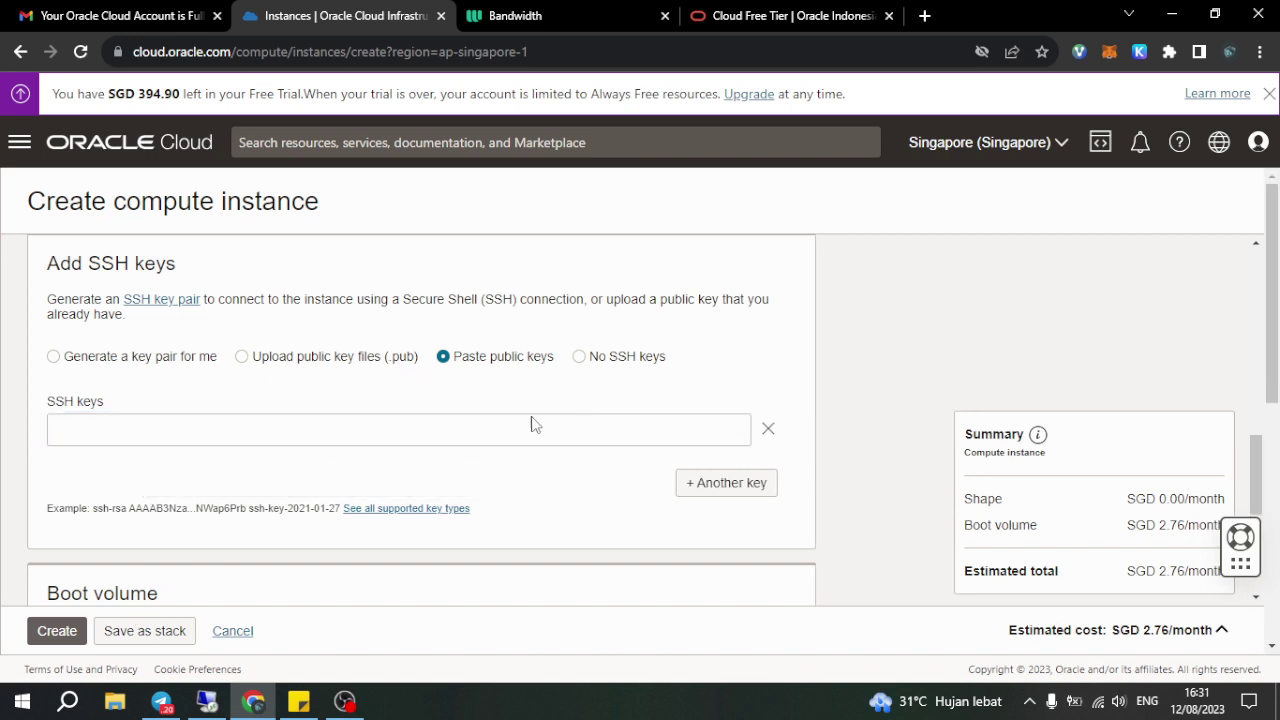
# Step: Check the recently used Windows apps and the saved suggestion for the SSH keys field
pyautogui.click(68, 701)
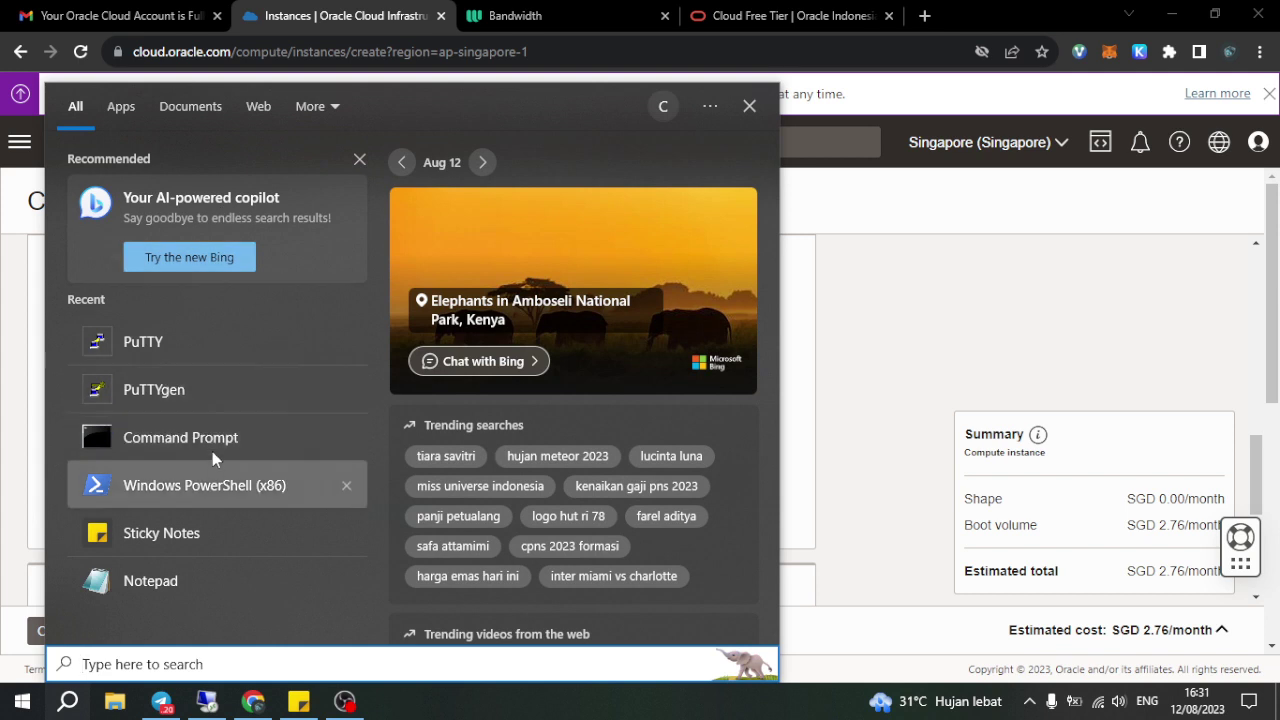
pyautogui.click(846, 372)
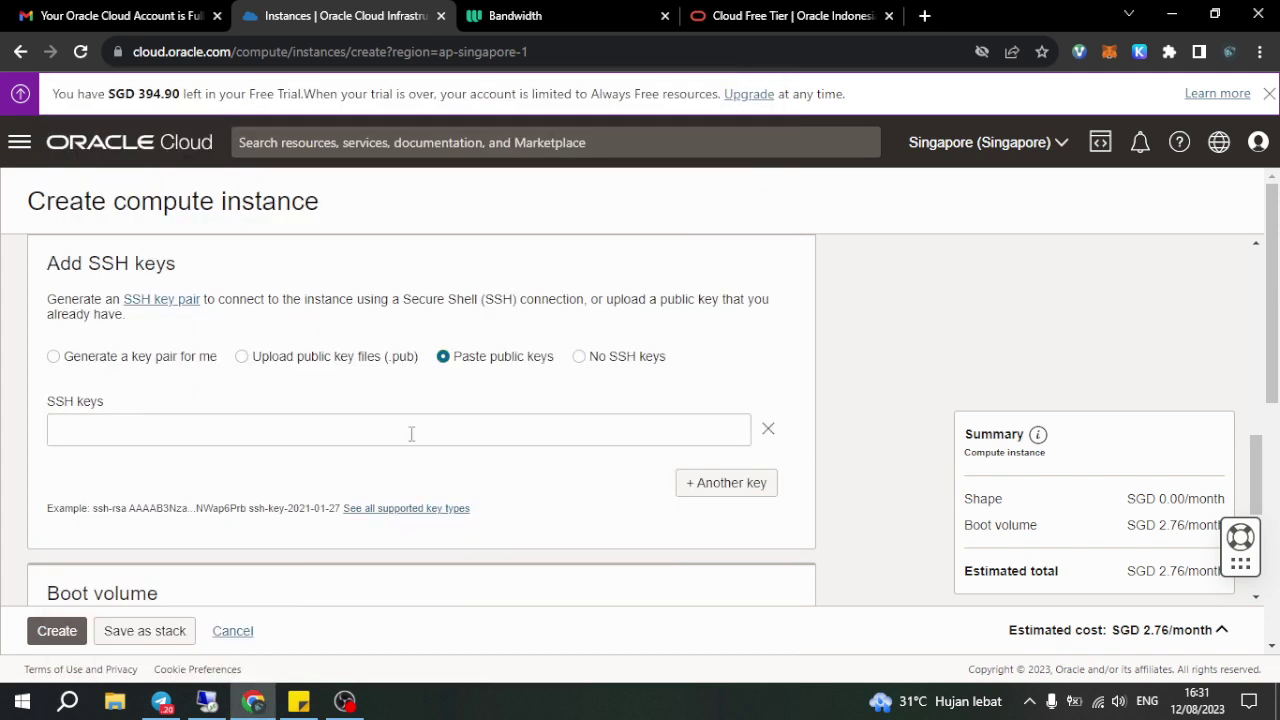
pyautogui.click(84, 424)
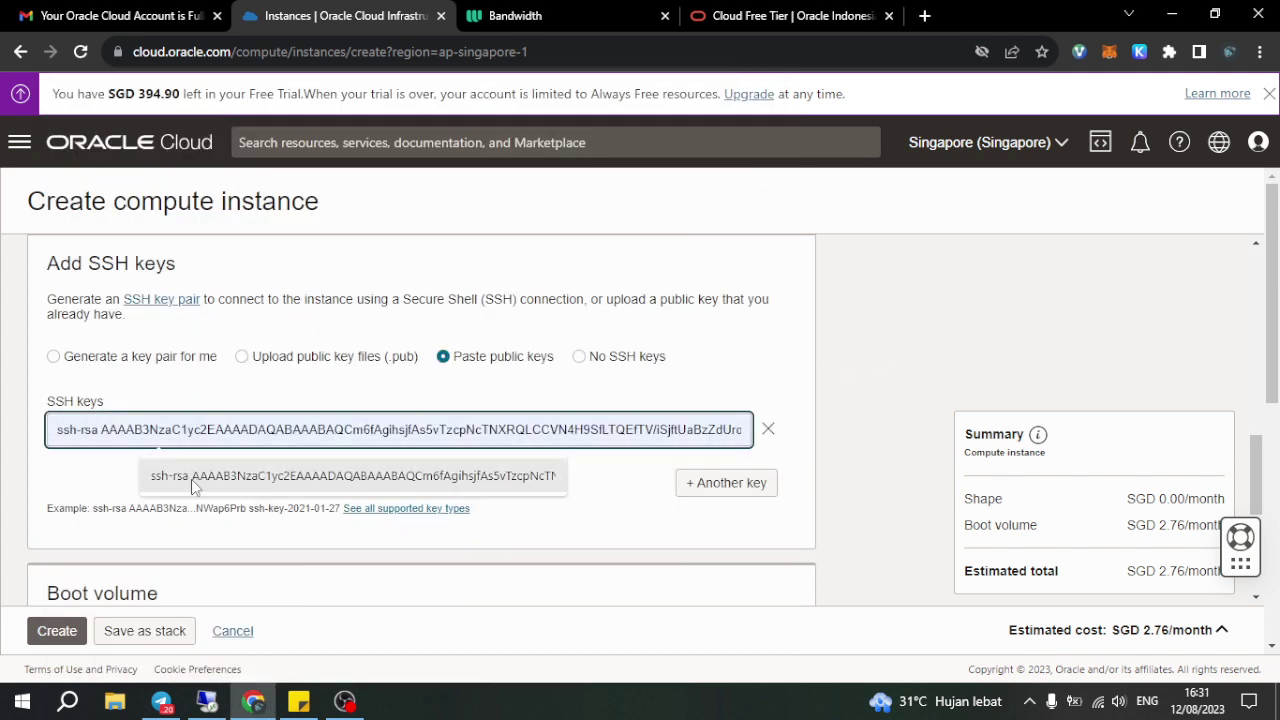
pyautogui.click(861, 377)
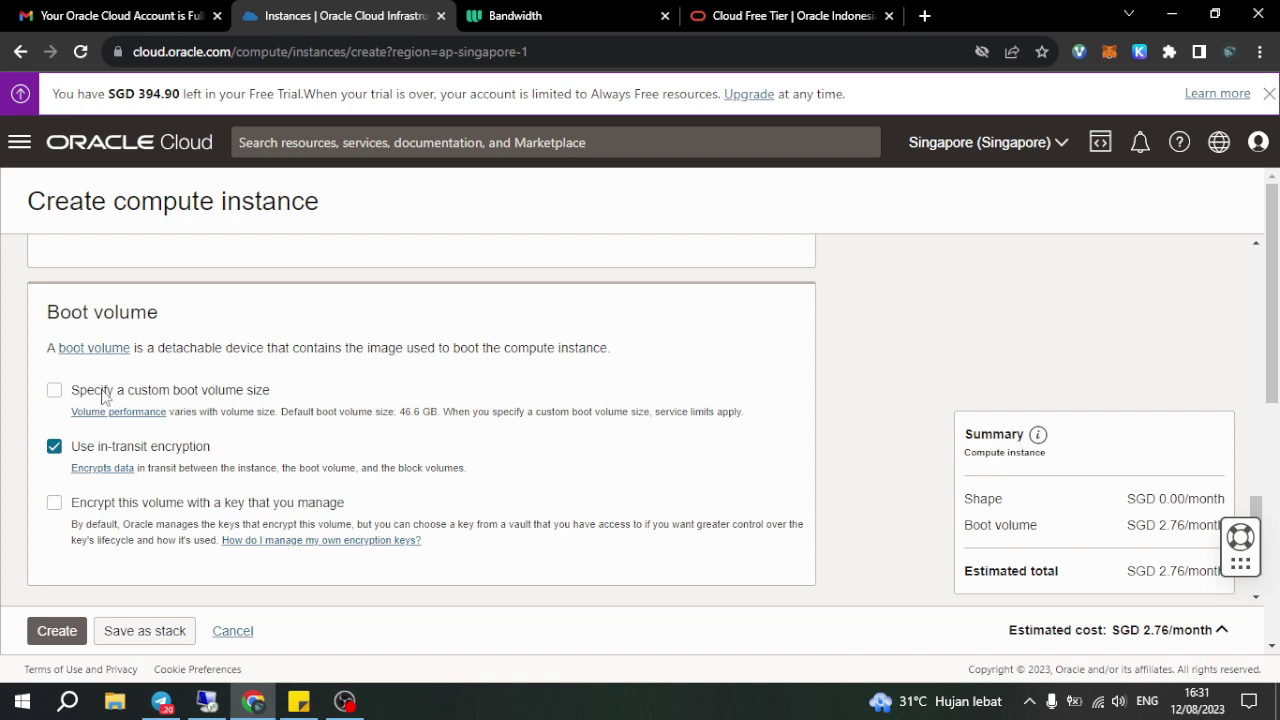
# Step: Turn off in-transit encryption for the instance's boot volume
pyautogui.click(100, 446)
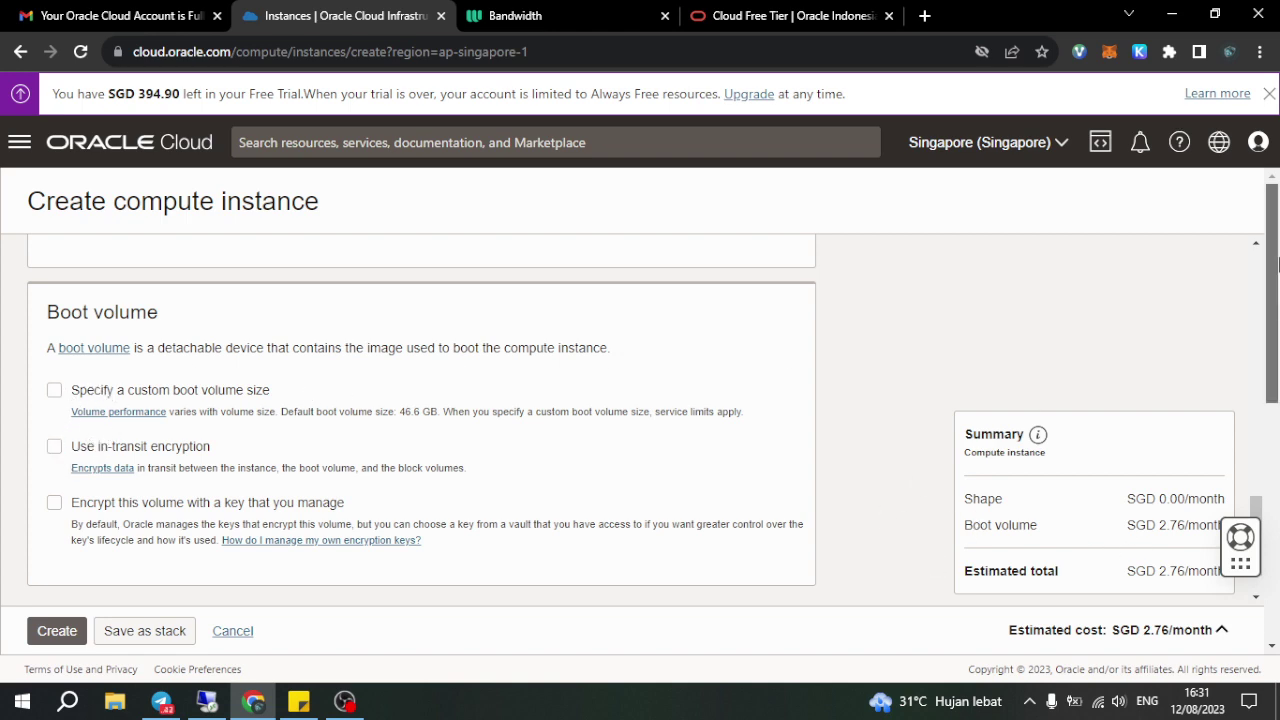
pyautogui.scroll(-3, 1277, 296)
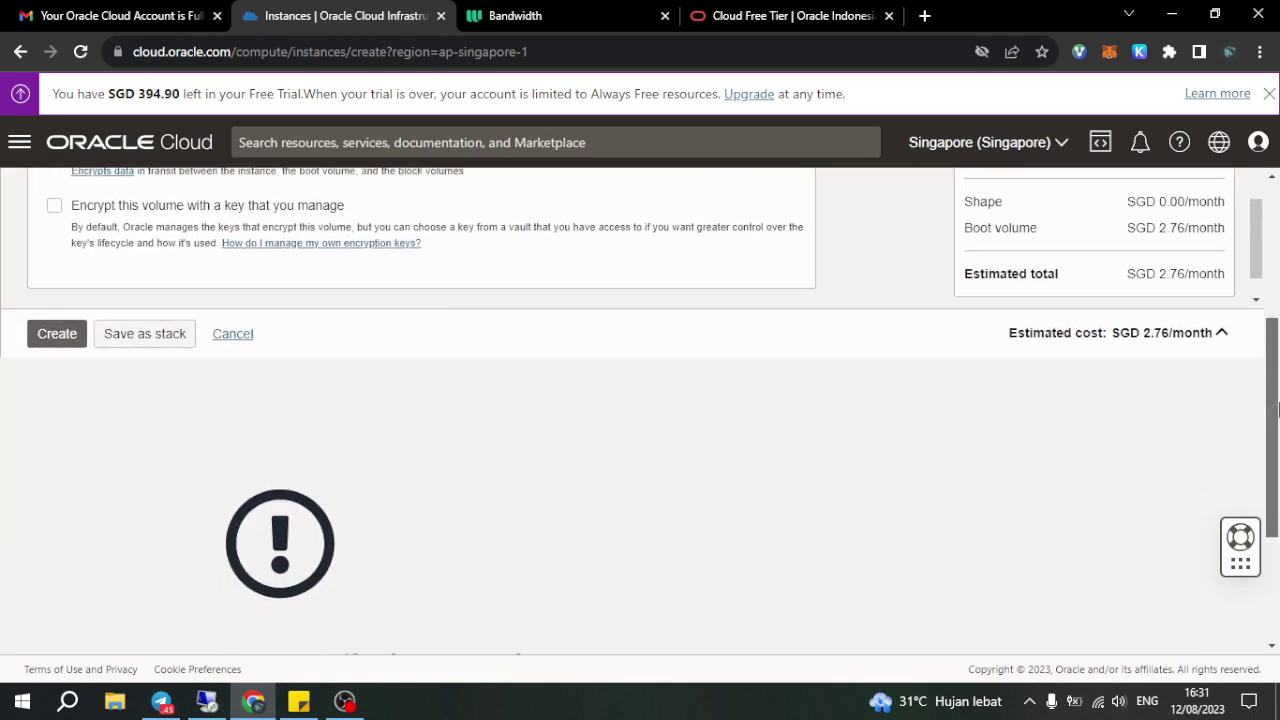
pyautogui.moveTo(1277, 330); pyautogui.dragTo(1275, 196)
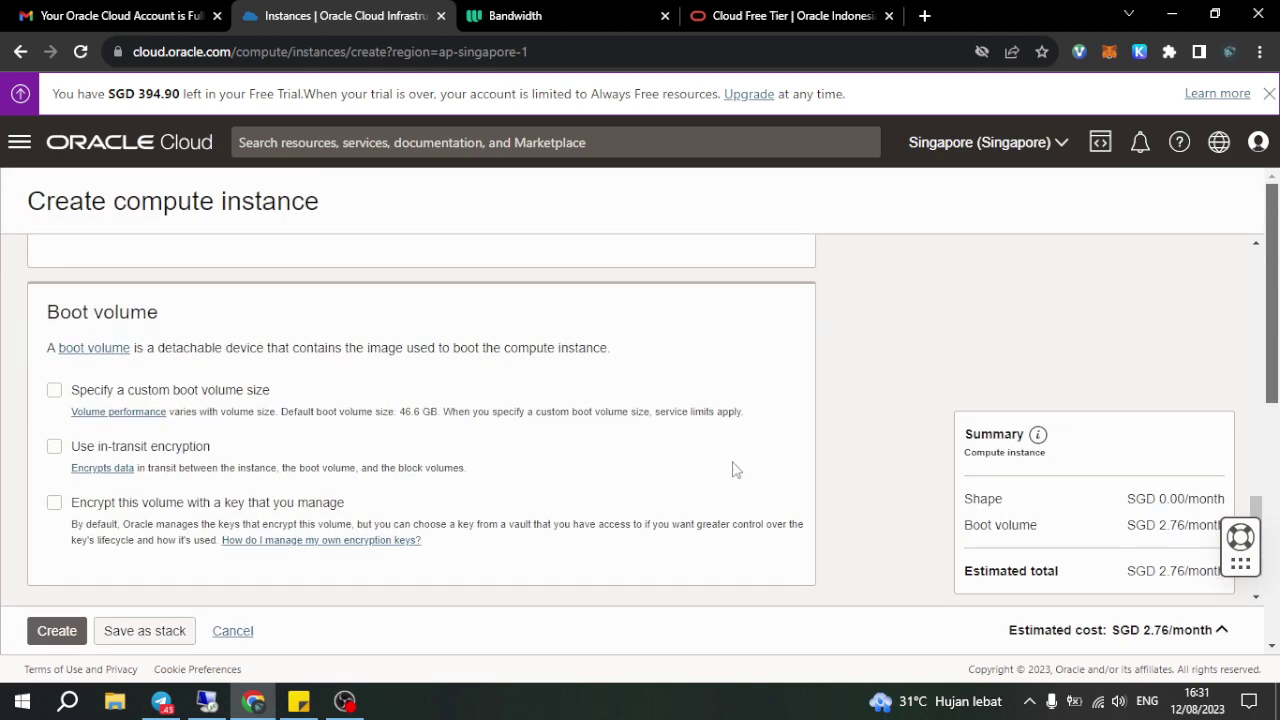
# Step: Edit the image and shape settings and change the instance's image to Canonical Ubuntu 20.04
pyautogui.scroll(3, 790, 390)
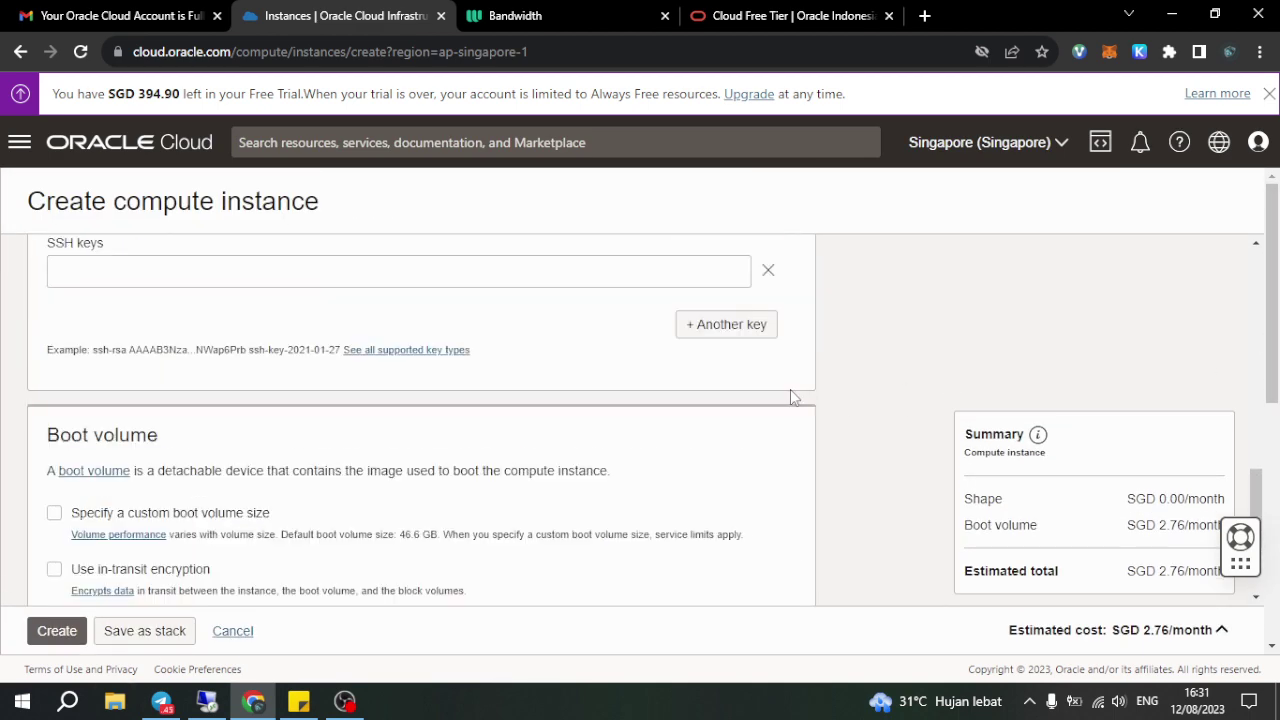
pyautogui.moveTo(1257, 455); pyautogui.dragTo(1240, 330)
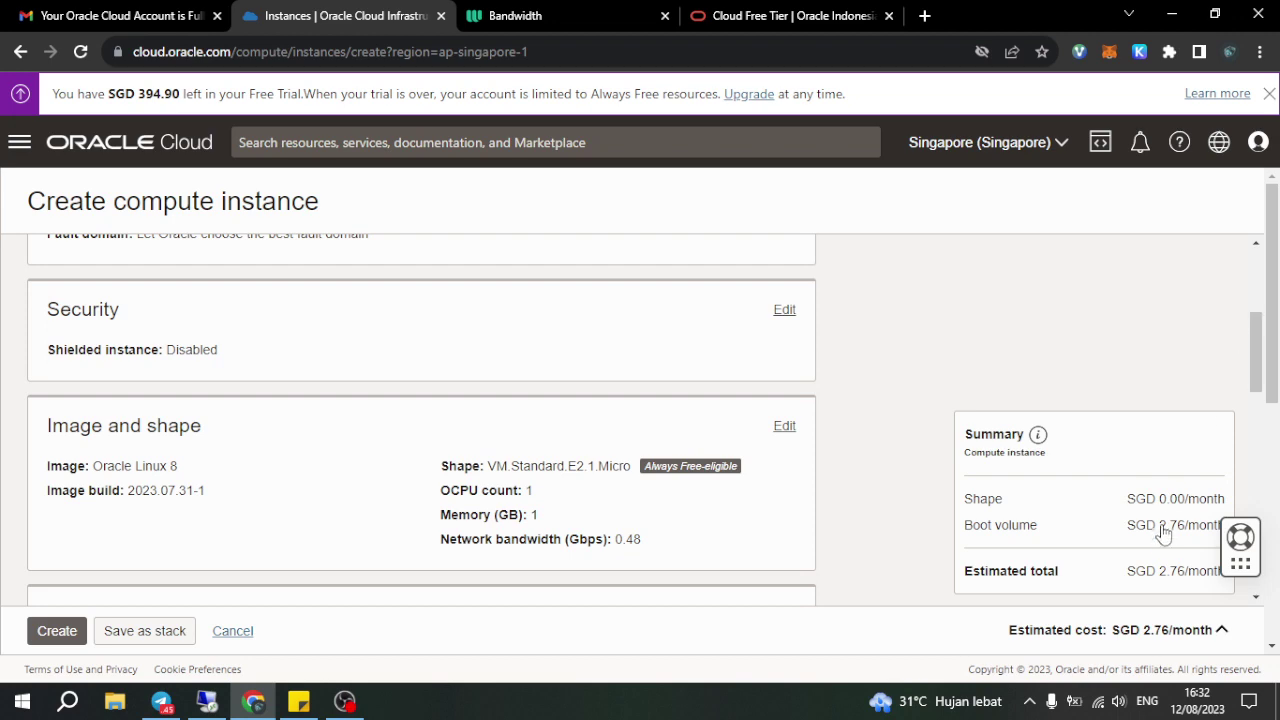
pyautogui.moveTo(1256, 378); pyautogui.dragTo(1236, 362)
pyautogui.click(784, 438)
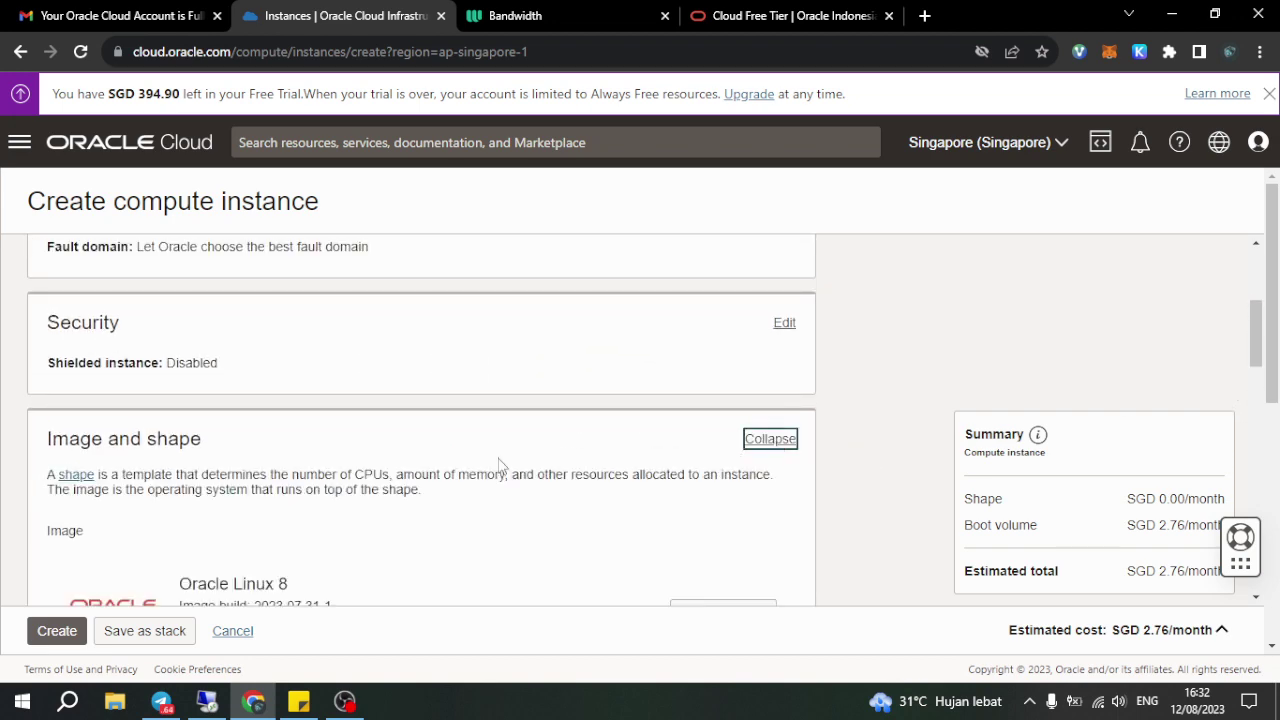
pyautogui.click(734, 443)
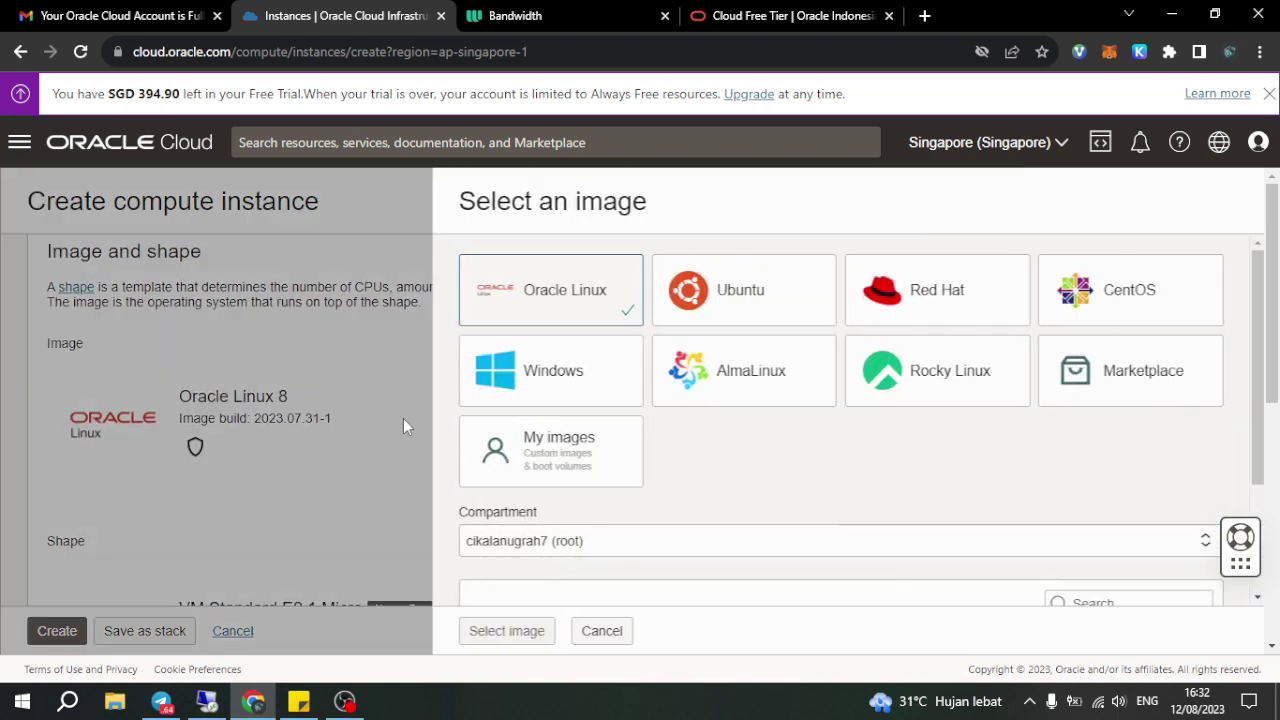
pyautogui.click(737, 322)
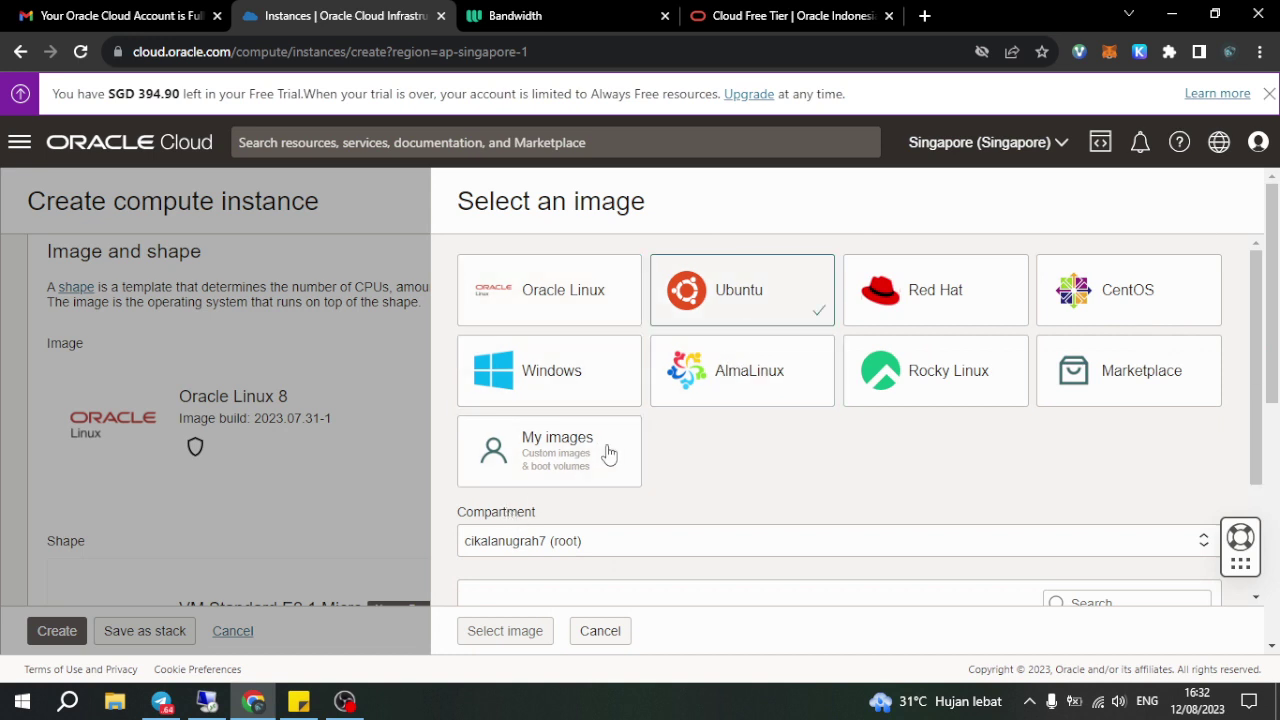
pyautogui.scroll(-3, 600, 455)
pyautogui.scroll(-5, 610, 455)
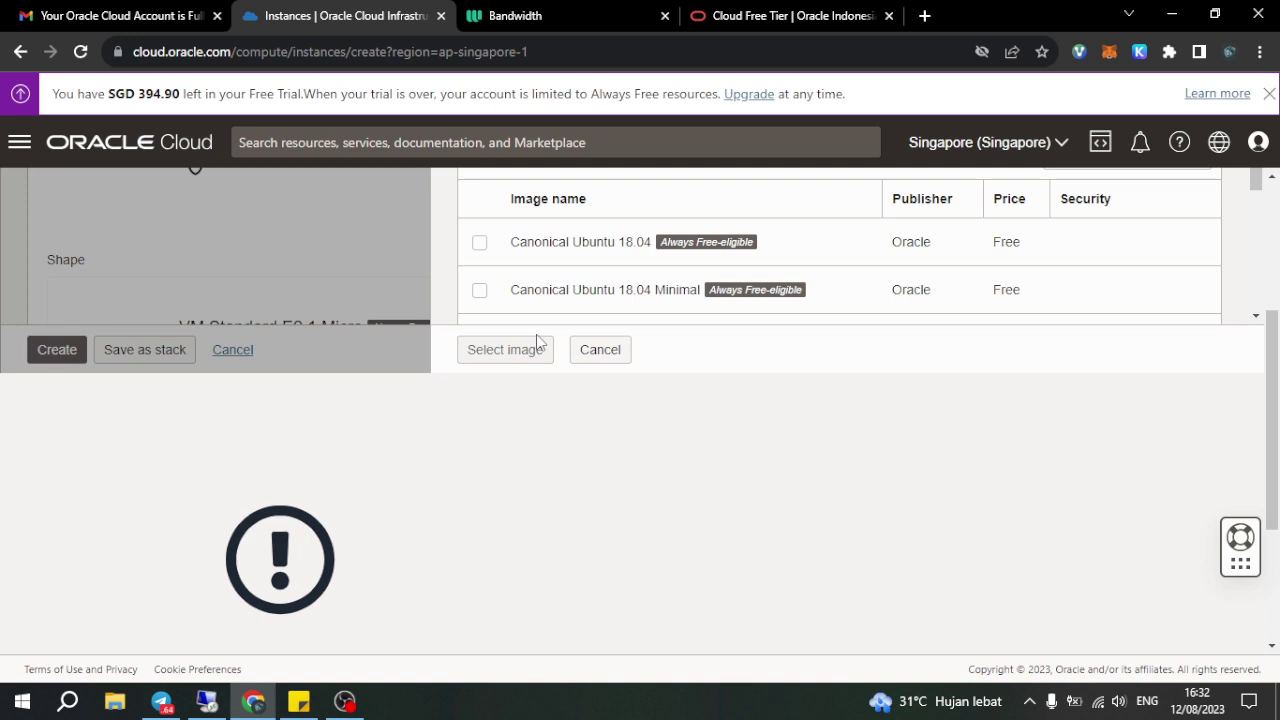
pyautogui.scroll(2, 643, 303)
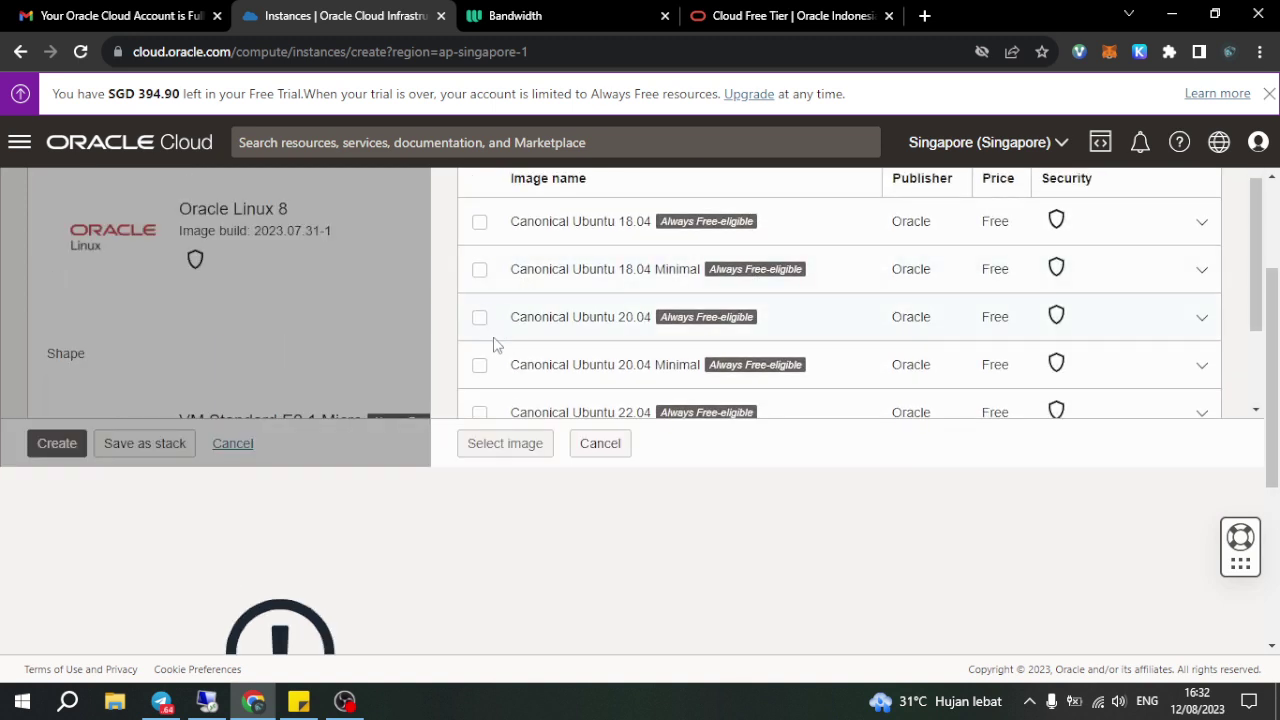
pyautogui.click(479, 317)
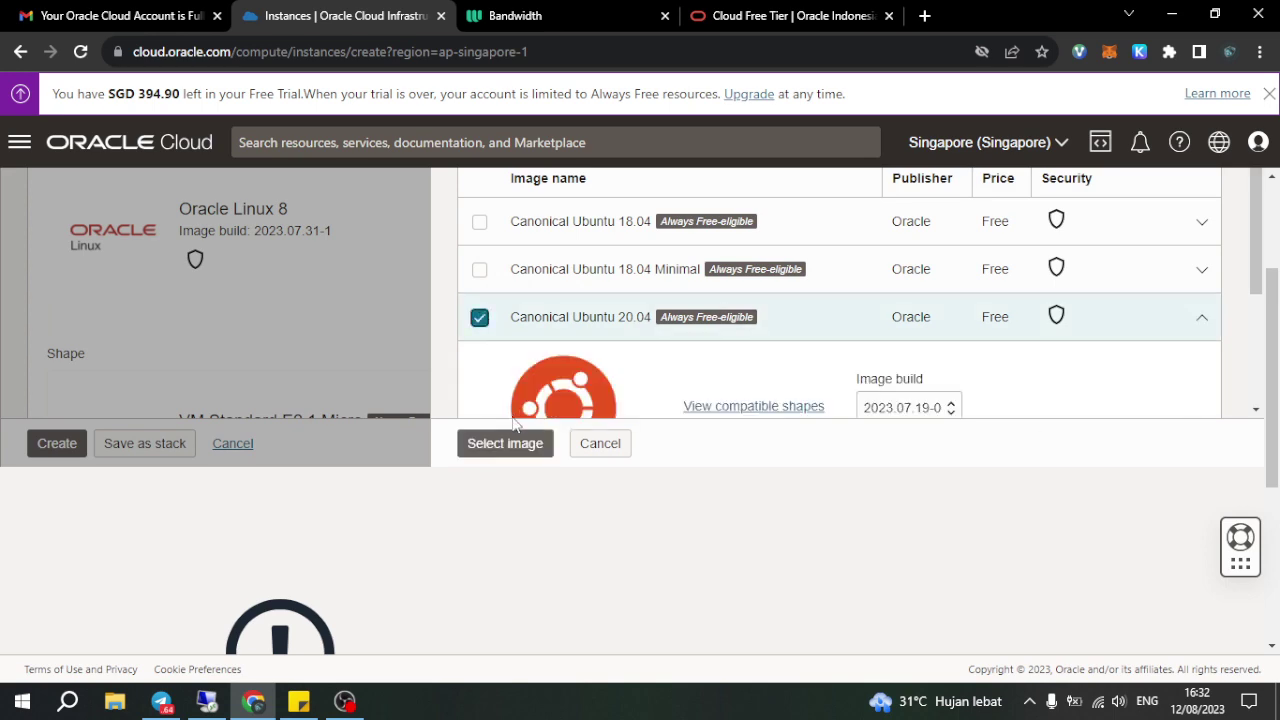
pyautogui.click(505, 443)
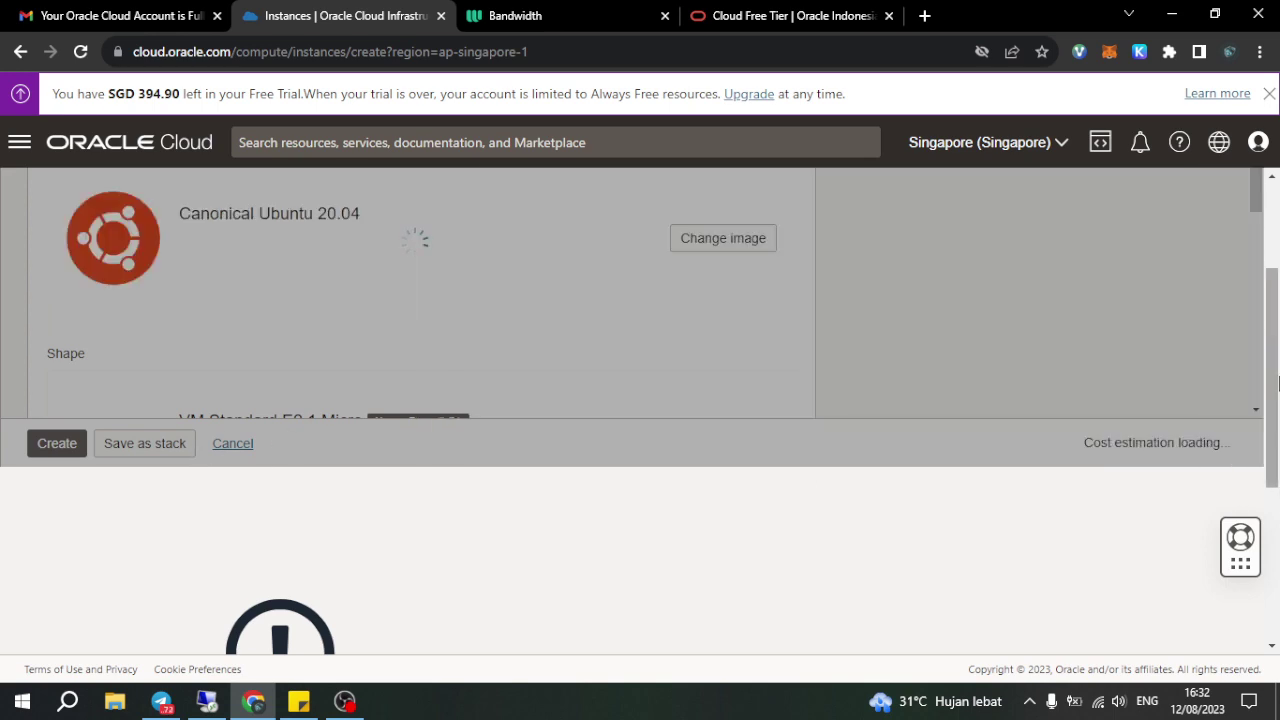
pyautogui.scroll(-2, 811, 383)
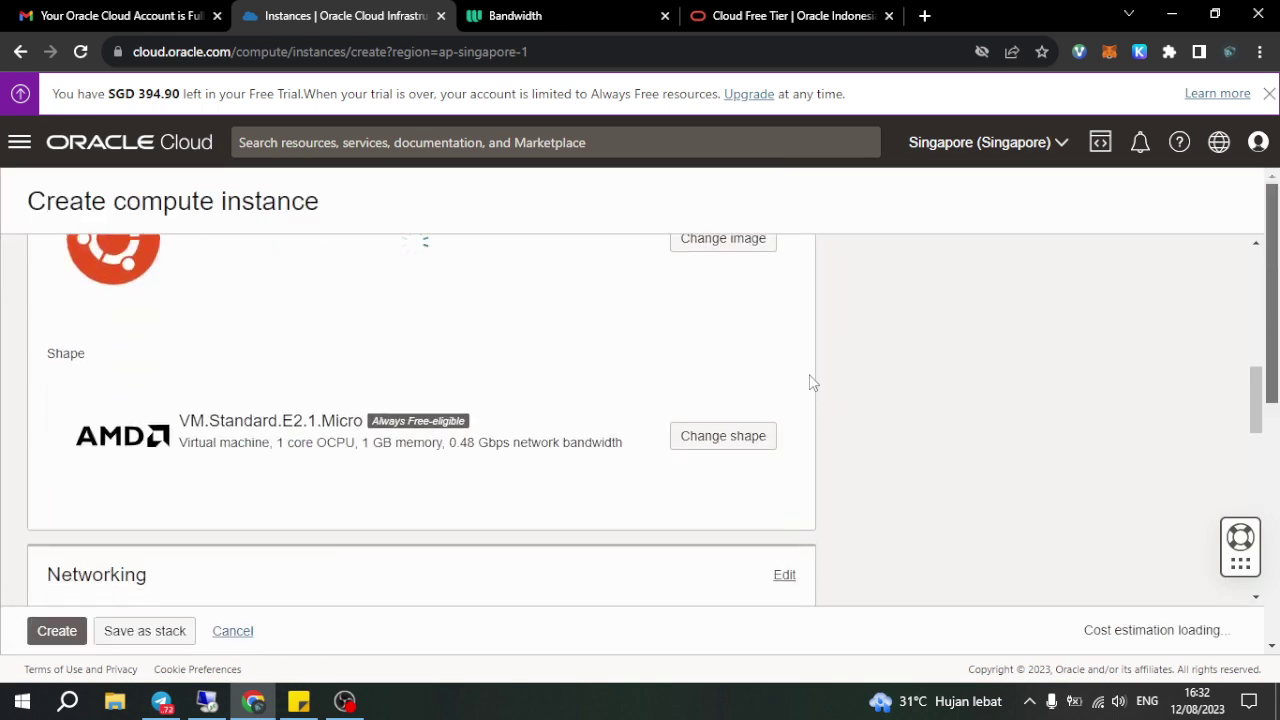
pyautogui.scroll(2, 811, 383)
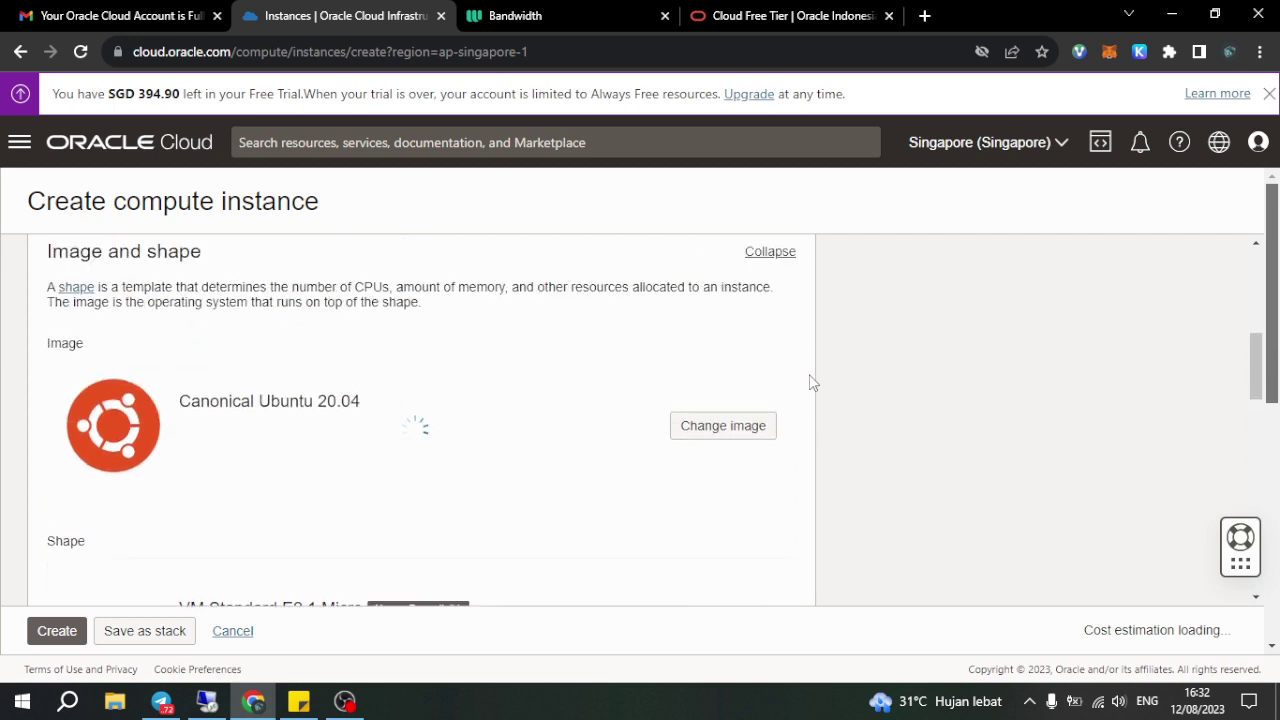
# Step: Browse the available instance types and shape series, and leave the shape list without making a selection
pyautogui.scroll(-1, 811, 383)
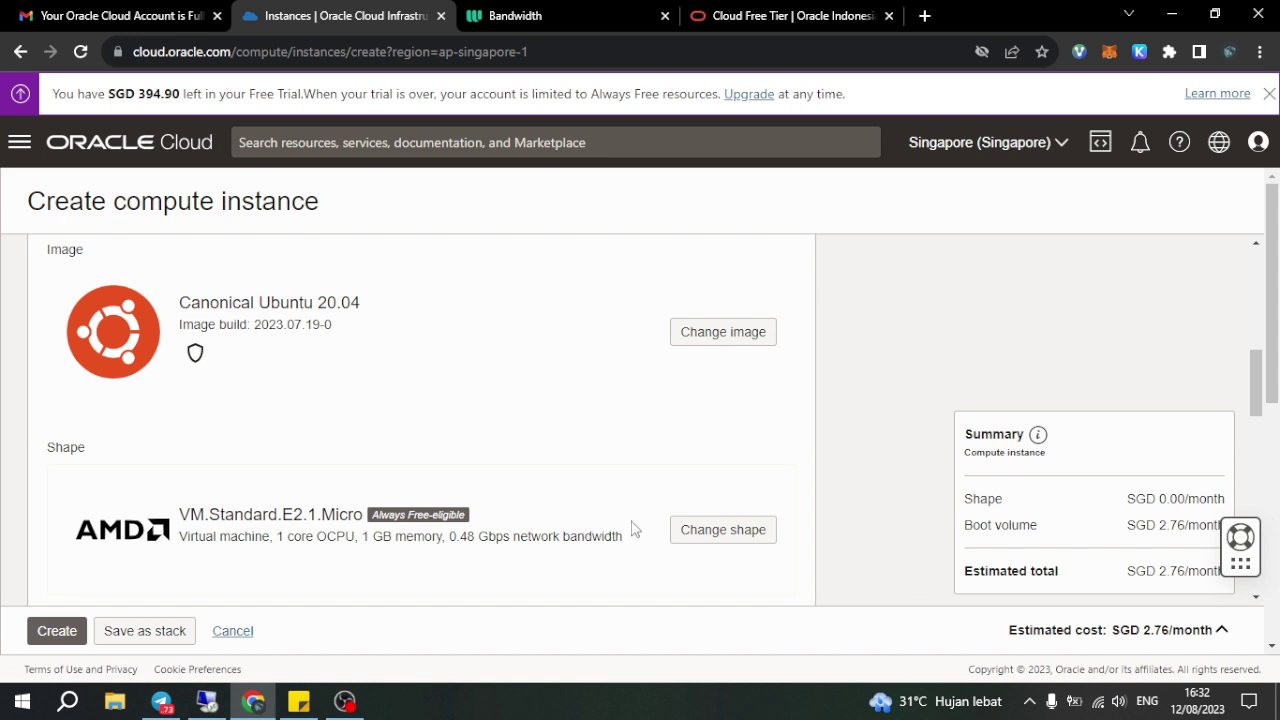
pyautogui.click(764, 536)
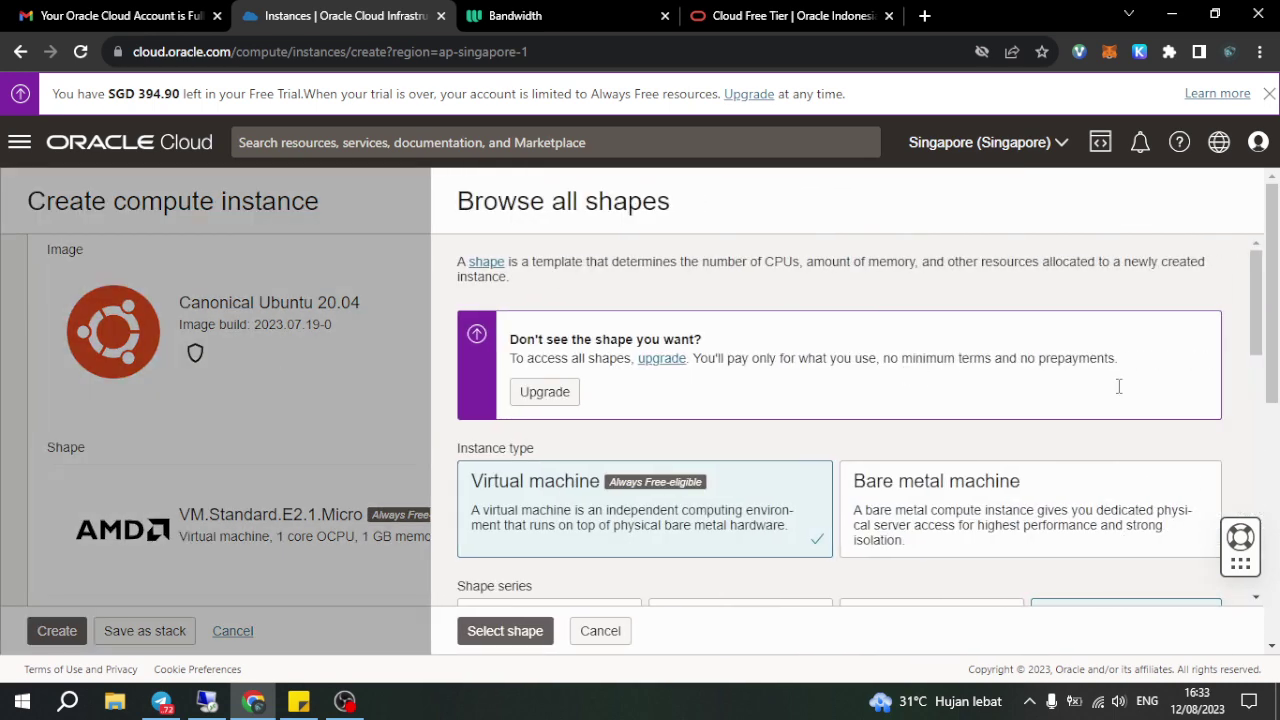
pyautogui.scroll(-2, 1114, 385)
pyautogui.scroll(3, 1157, 395)
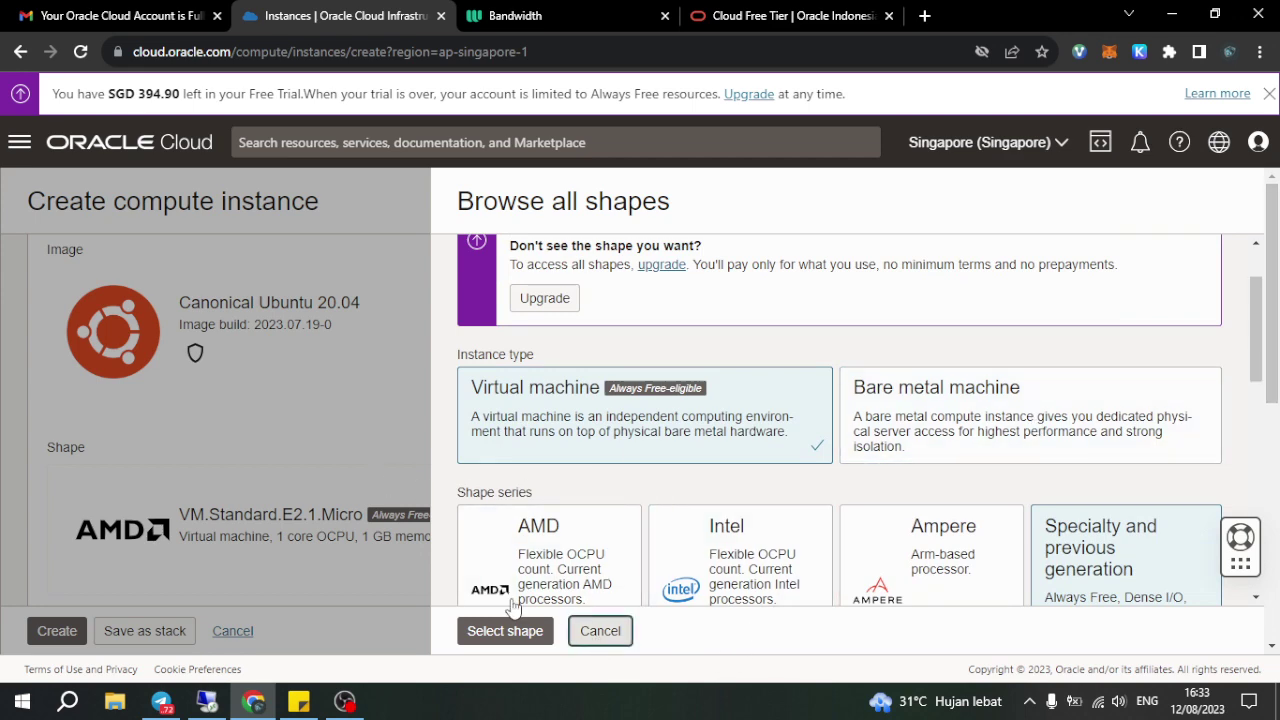
pyautogui.click(600, 630)
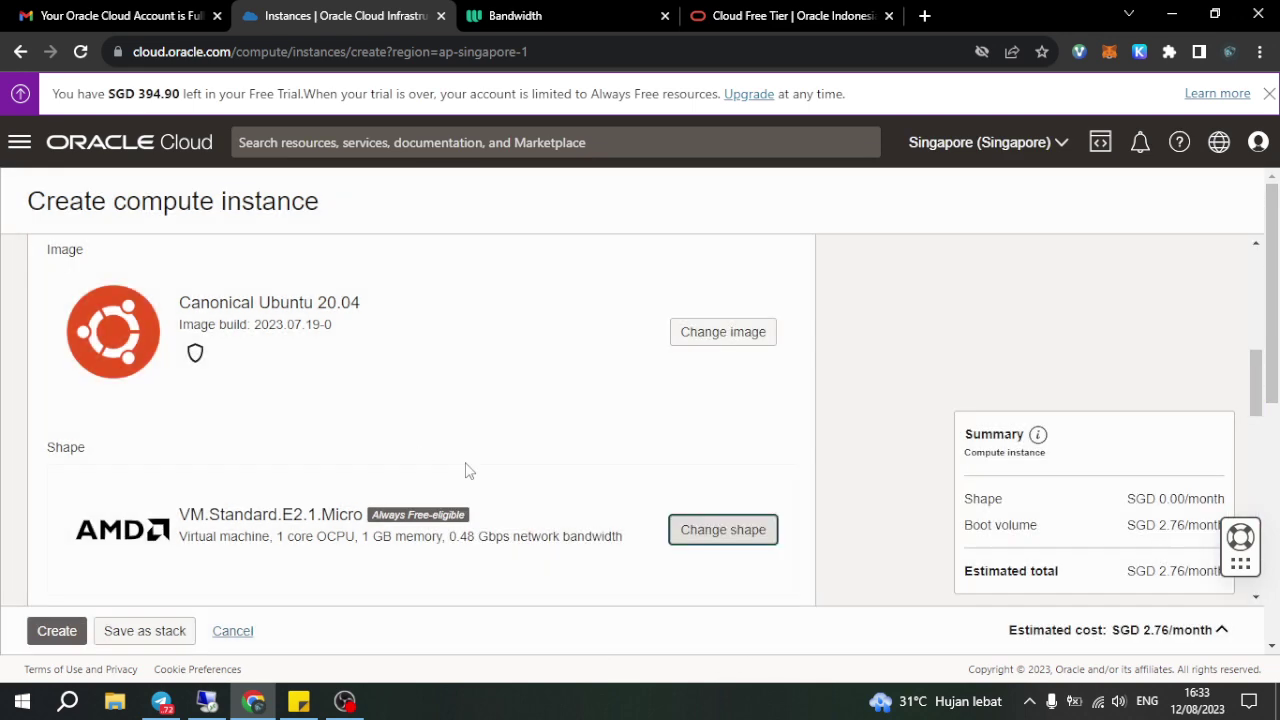
pyautogui.tripleClick(229, 308)
pyautogui.click(531, 380)
# Step: Reopen the shape list and examine the network bandwidth and processor details of the VM.Standard.E2.1.Micro shape
pyautogui.click(752, 538)
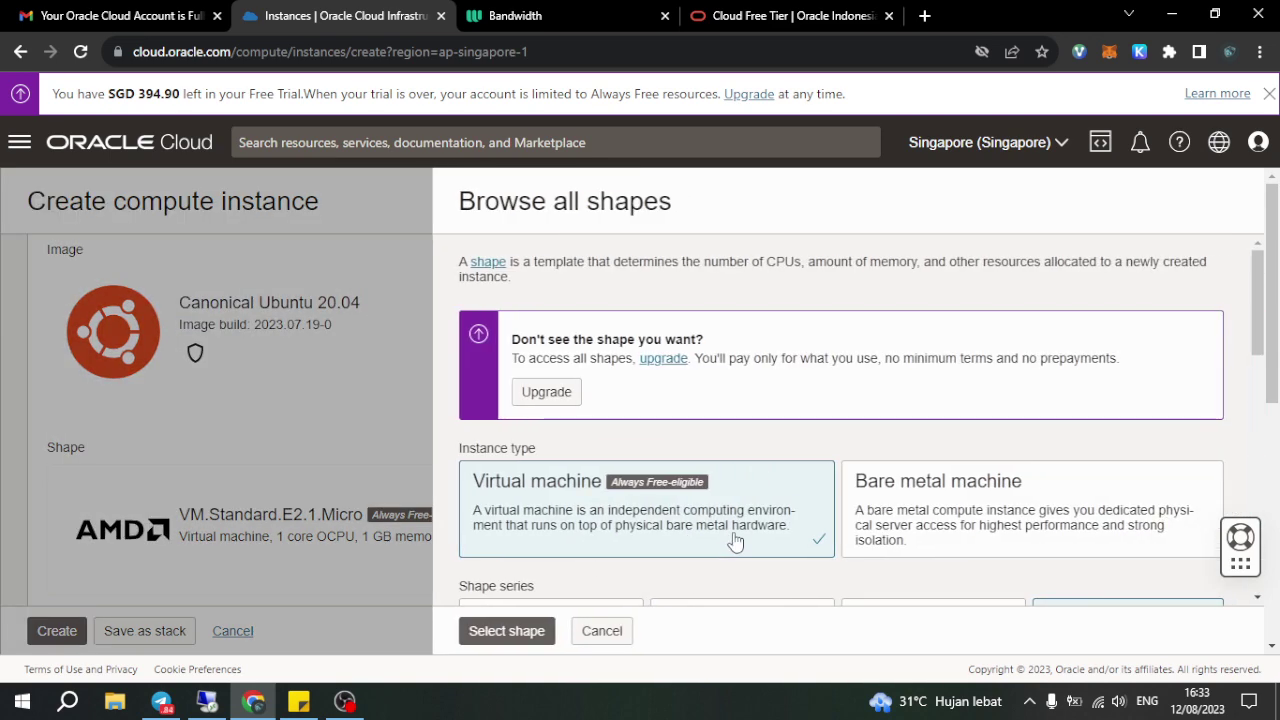
pyautogui.scroll(-3, 902, 515)
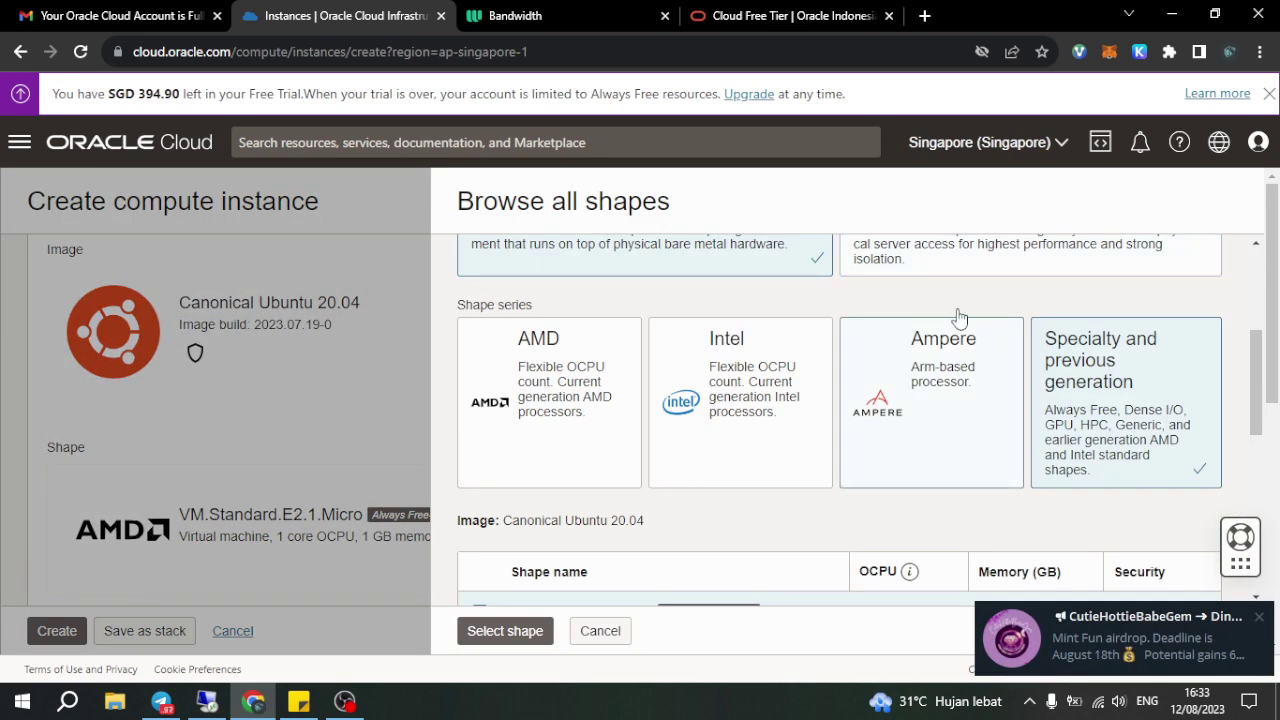
pyautogui.moveTo(1261, 383); pyautogui.dragTo(1259, 432)
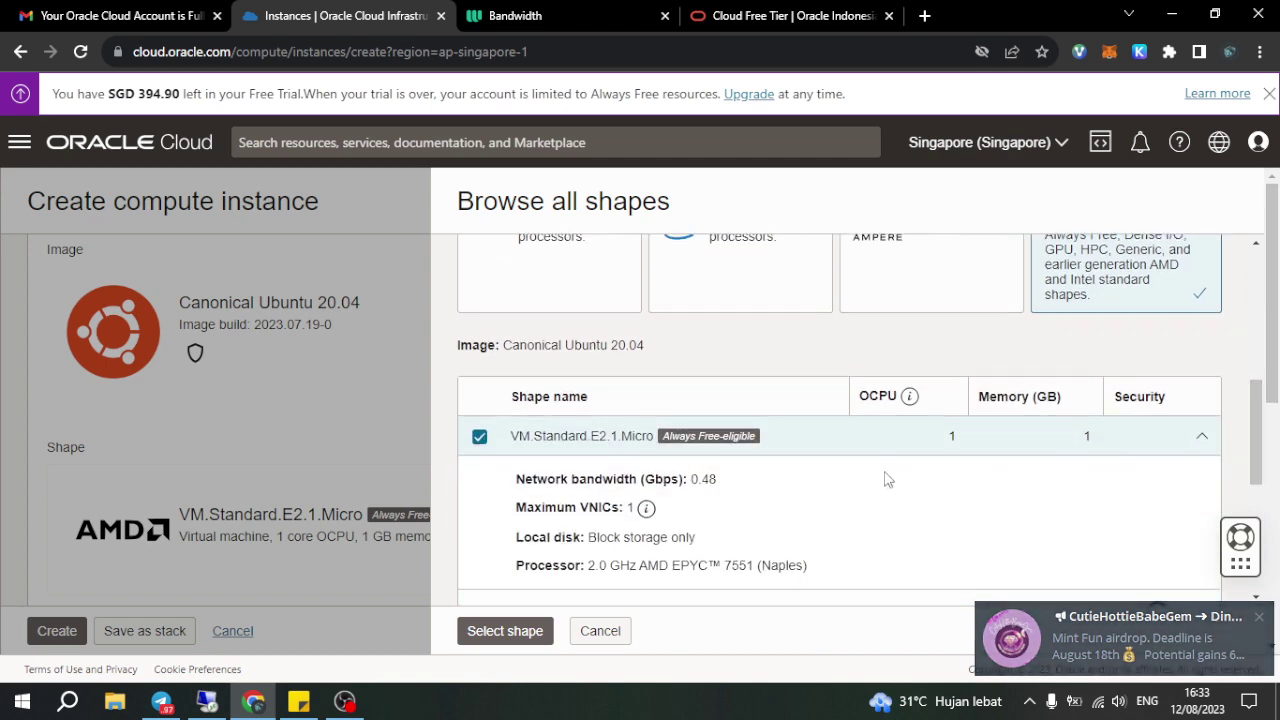
pyautogui.moveTo(690, 481); pyautogui.dragTo(725, 490)
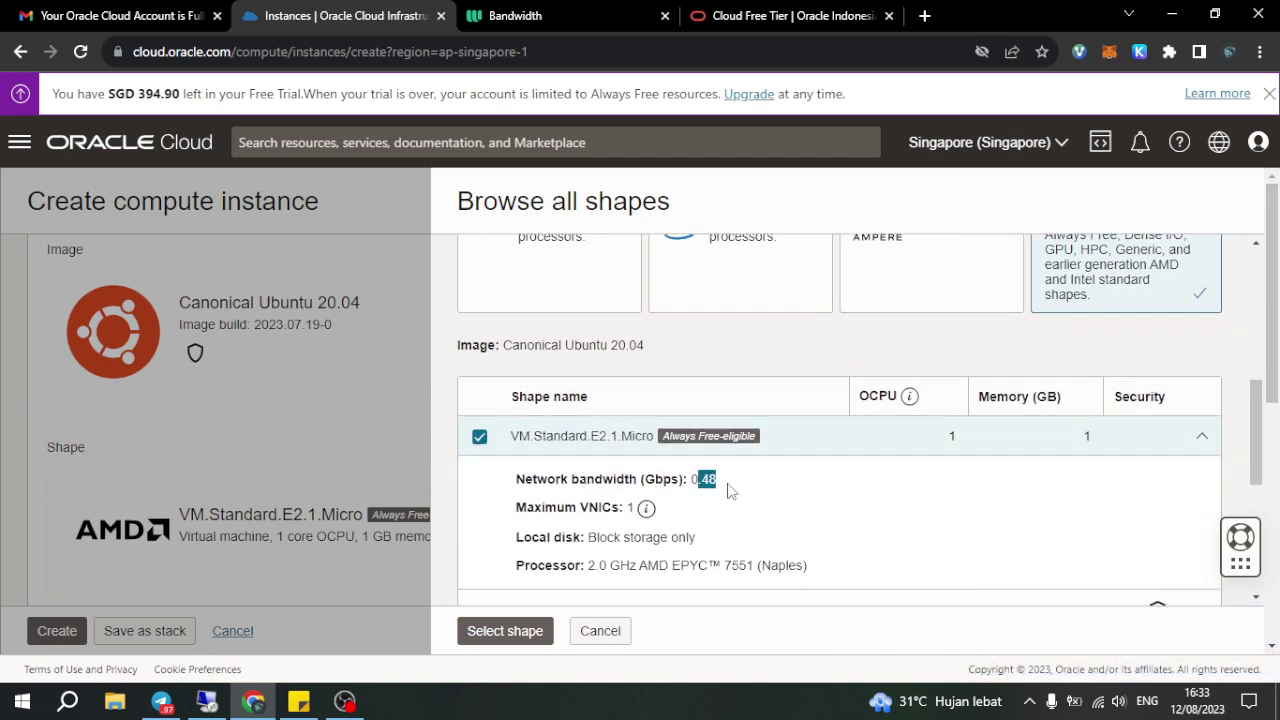
pyautogui.click(738, 490)
pyautogui.moveTo(605, 485); pyautogui.dragTo(690, 487)
pyautogui.click(766, 500)
pyautogui.scroll(-2, 610, 535)
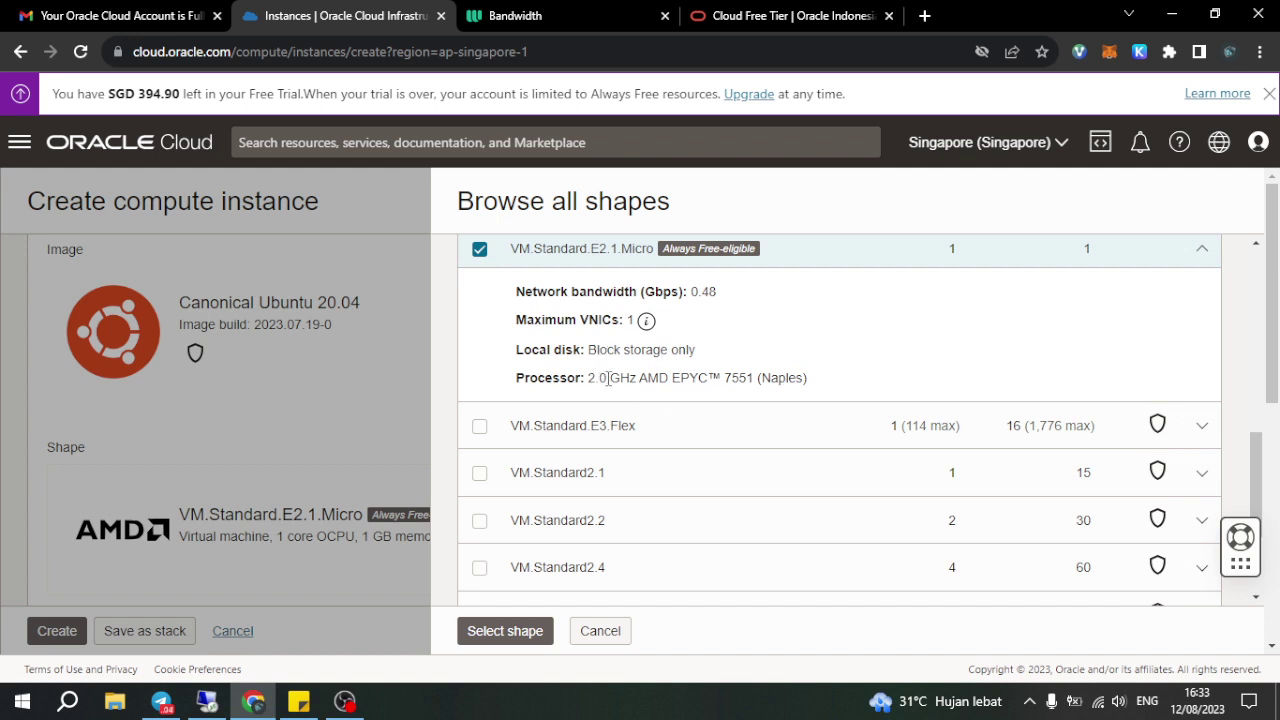
pyautogui.moveTo(589, 377); pyautogui.dragTo(762, 377)
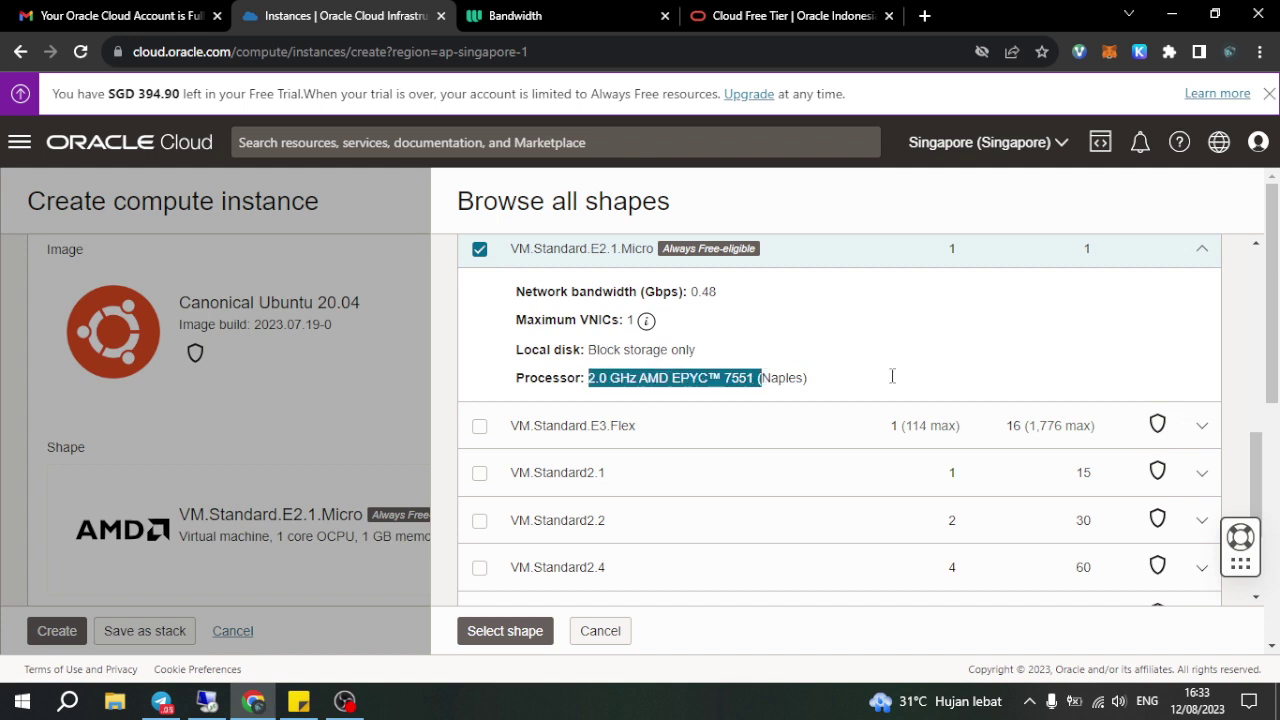
pyautogui.click(602, 377)
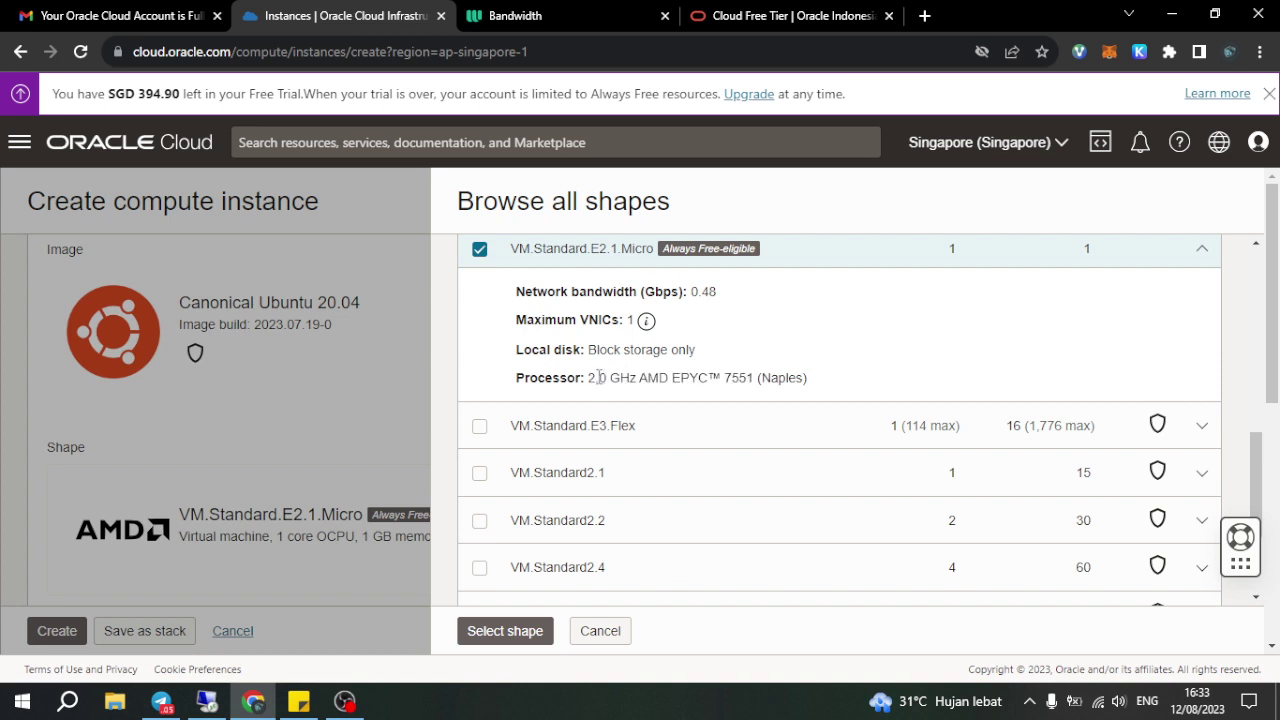
pyautogui.moveTo(595, 377); pyautogui.dragTo(675, 377)
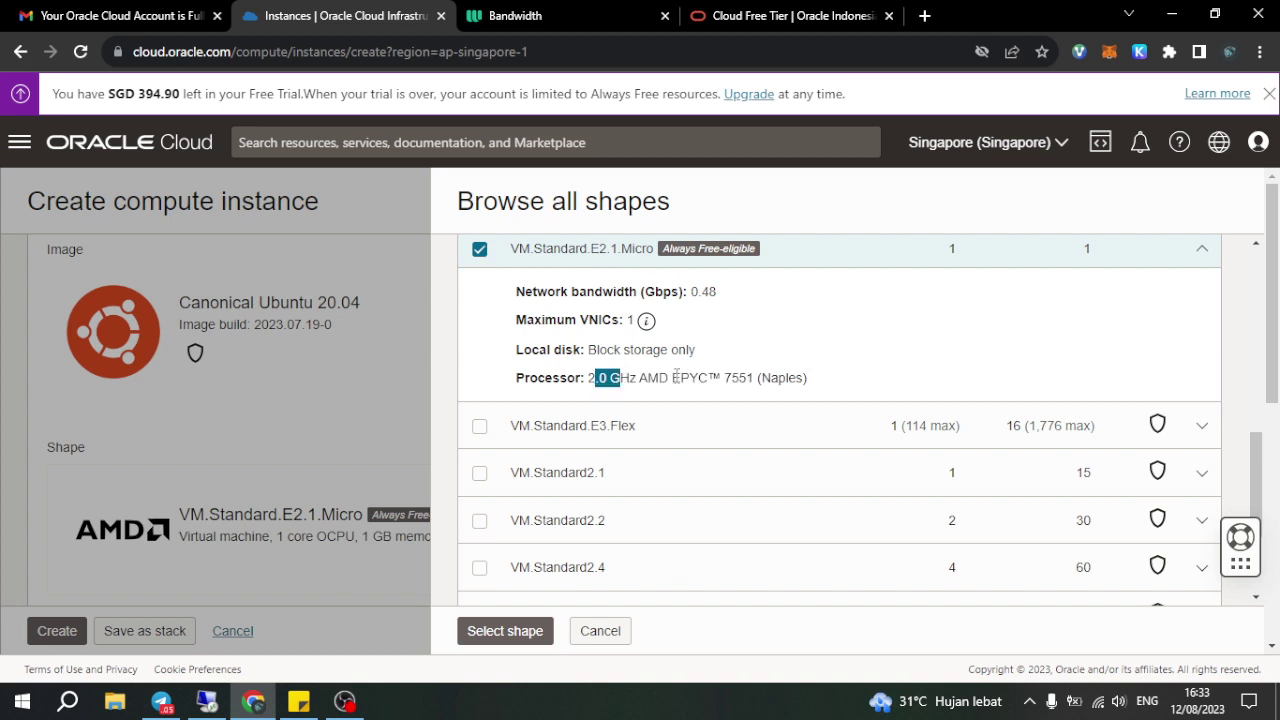
# Step: Expand the details of the VM.Standard.E3.Flex shape and collapse those of VM.Standard.E2.1.Micro
pyautogui.click(855, 385)
pyautogui.click(854, 443)
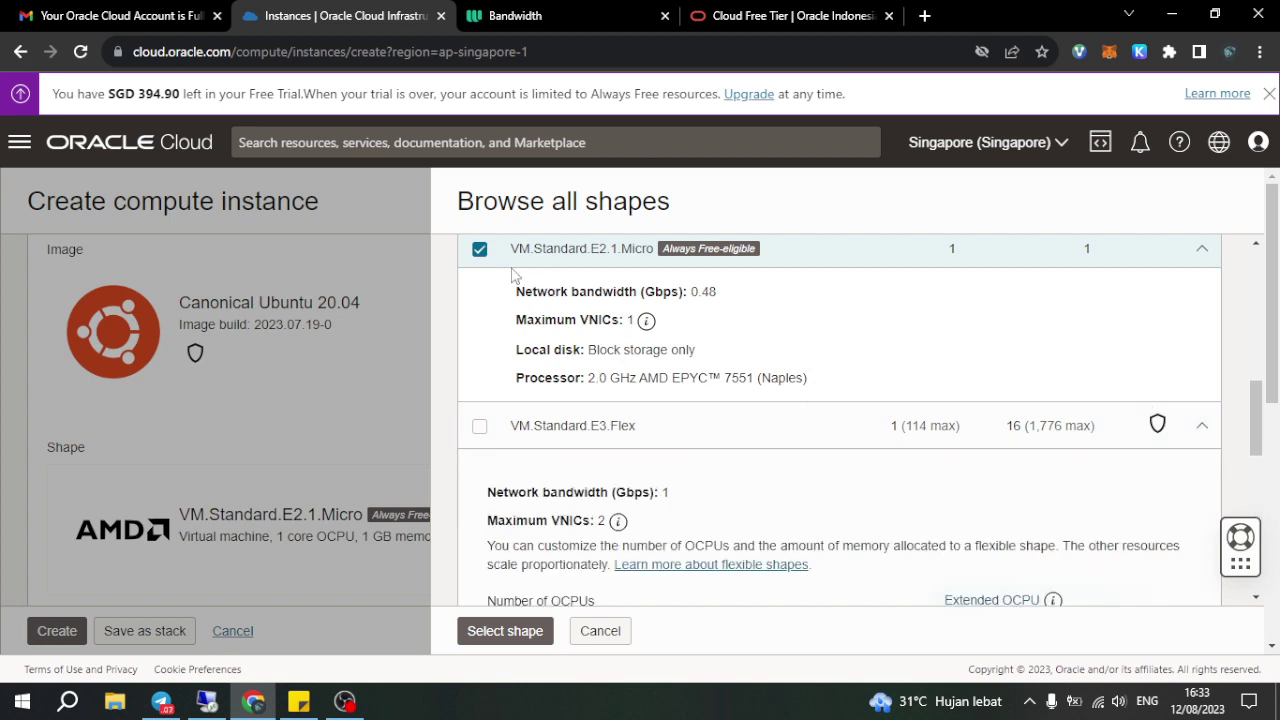
pyautogui.scroll(3, 1255, 420)
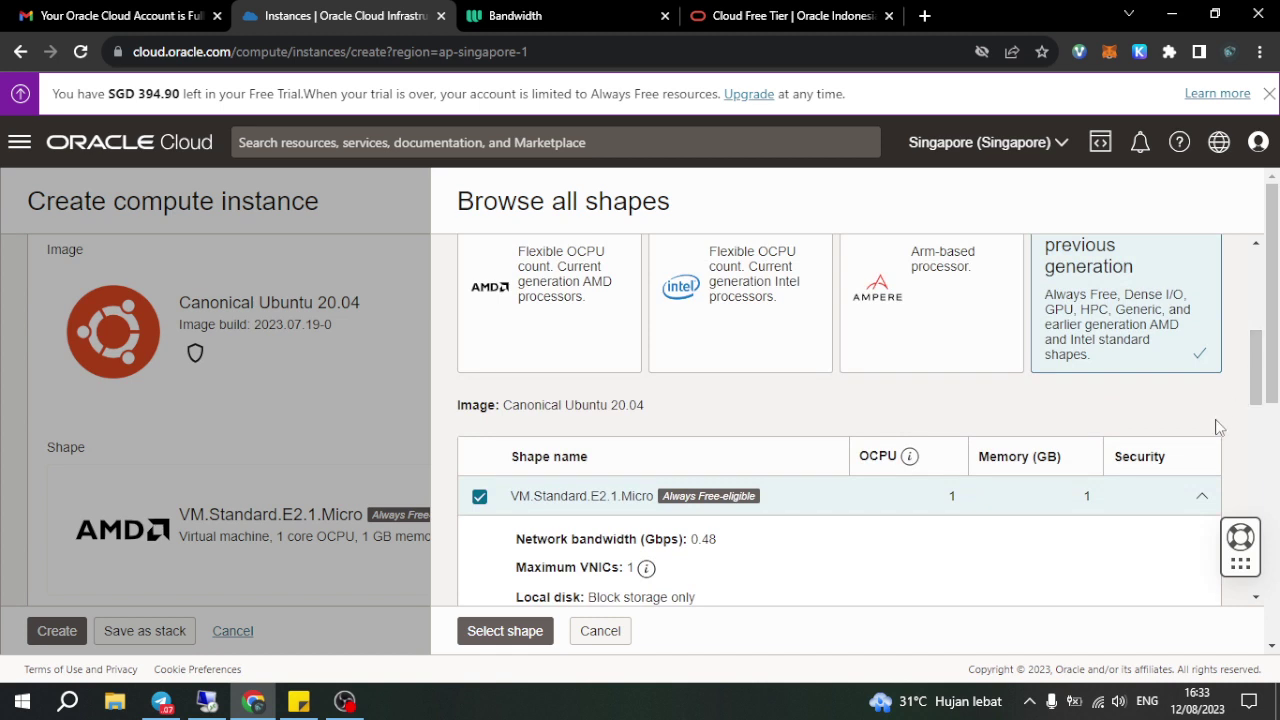
pyautogui.click(1202, 496)
pyautogui.scroll(-1, 1257, 418)
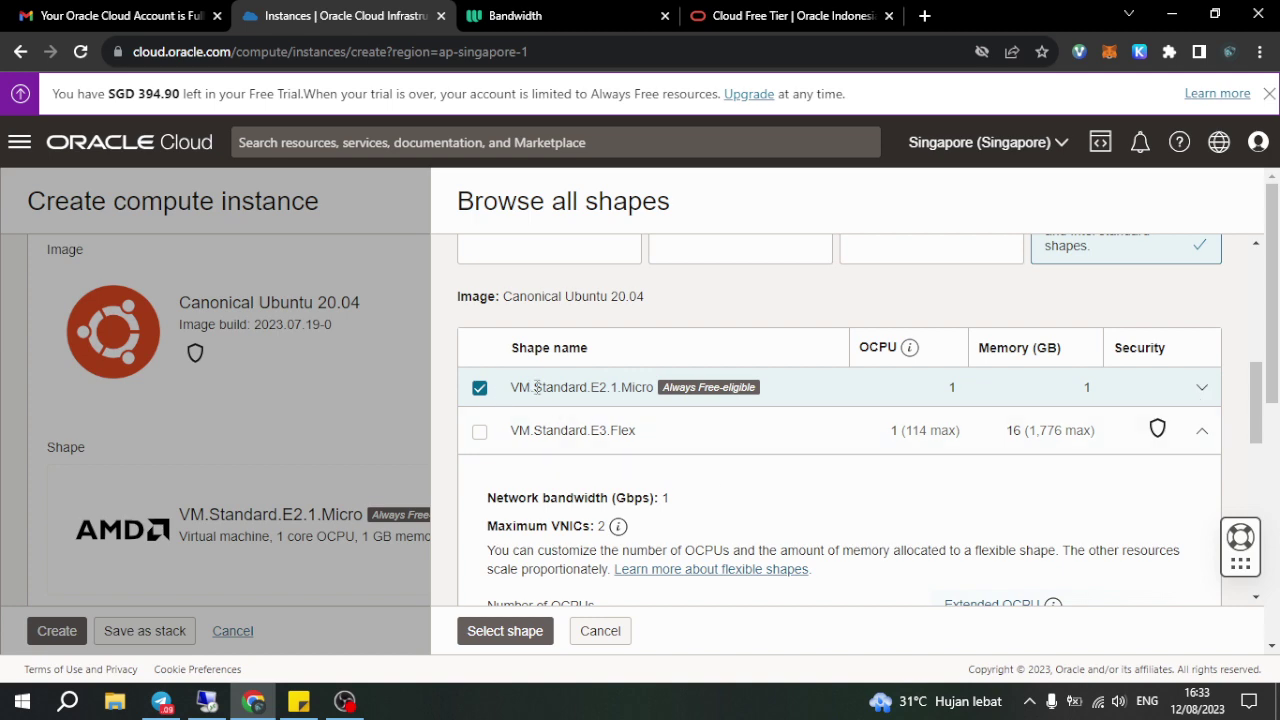
# Step: Switch to Remote Desktop Connection, try to sign in to 168.138.175.108:22 with the saved administrator credentials, and minimize the session
pyautogui.hotkey('alt', 'Tab')
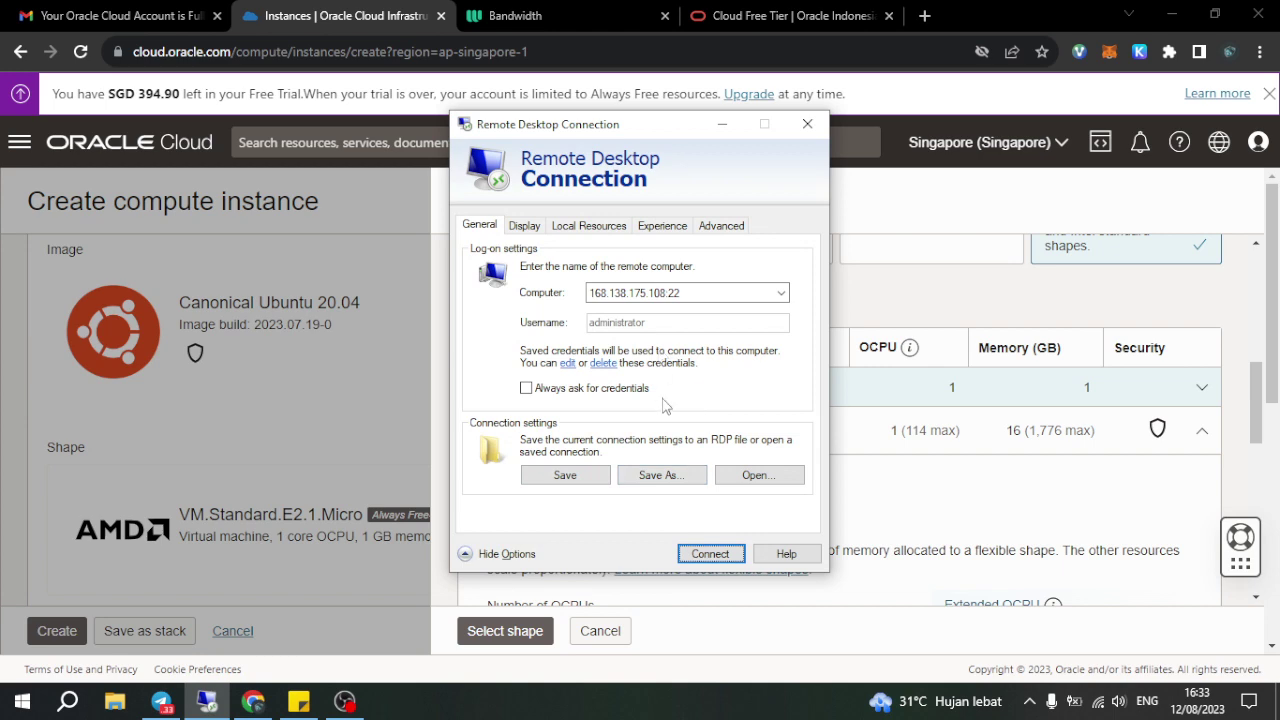
pyautogui.click(700, 554)
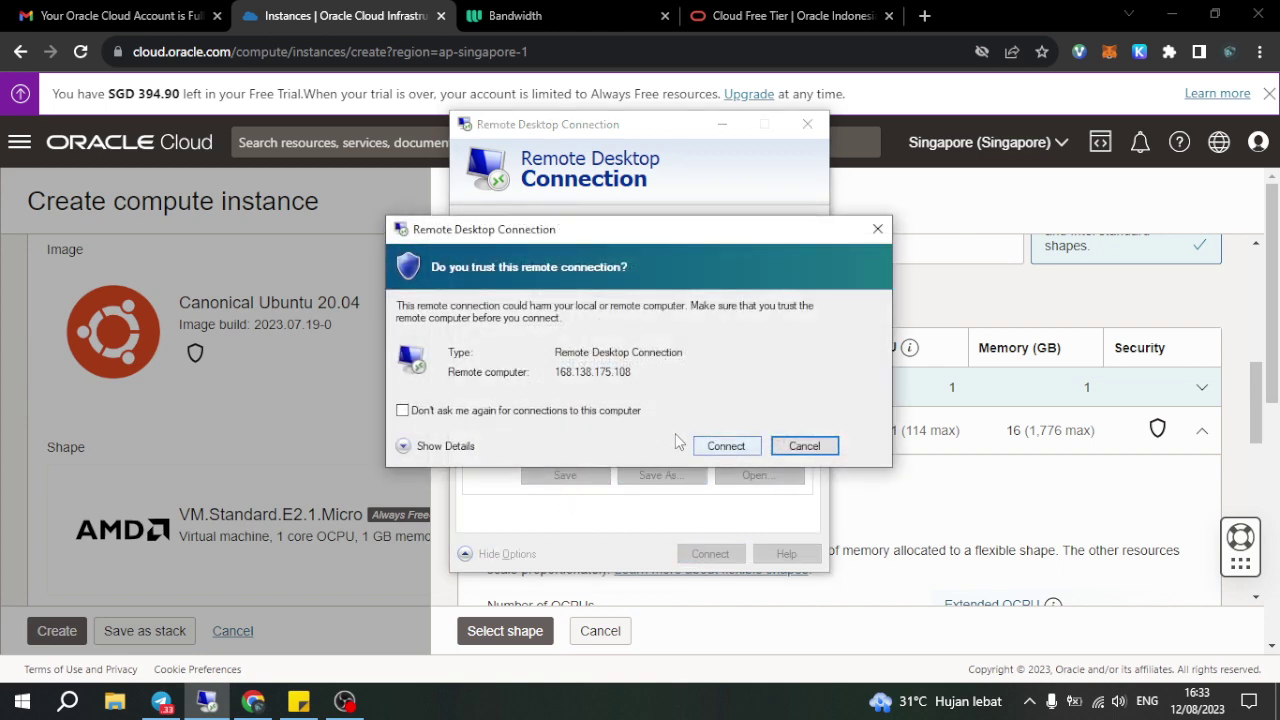
pyautogui.click(720, 446)
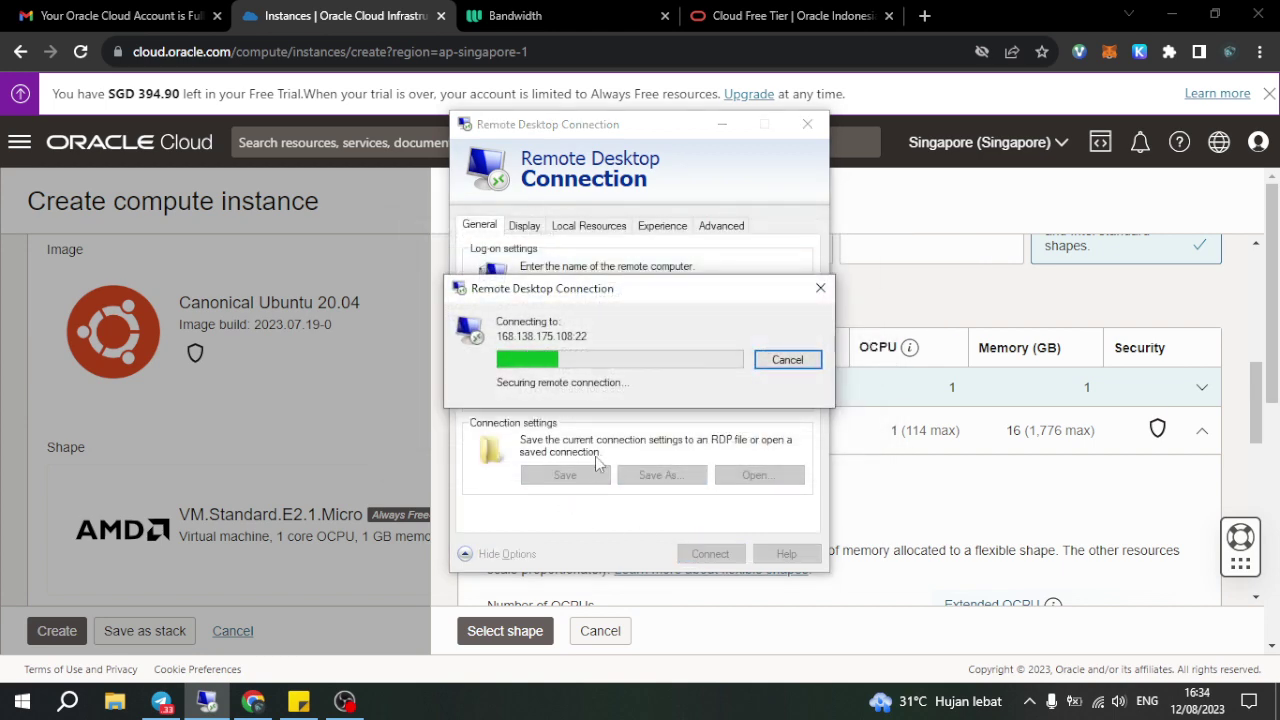
pyautogui.click(700, 537)
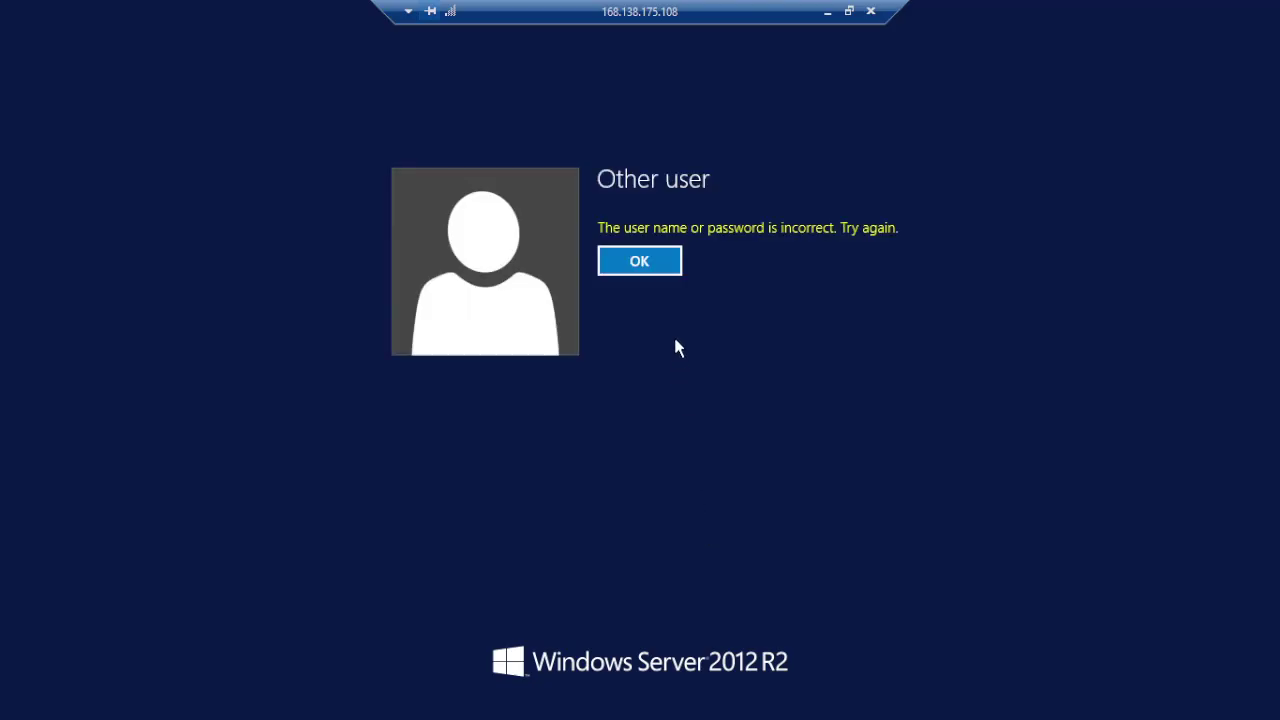
pyautogui.click(658, 270)
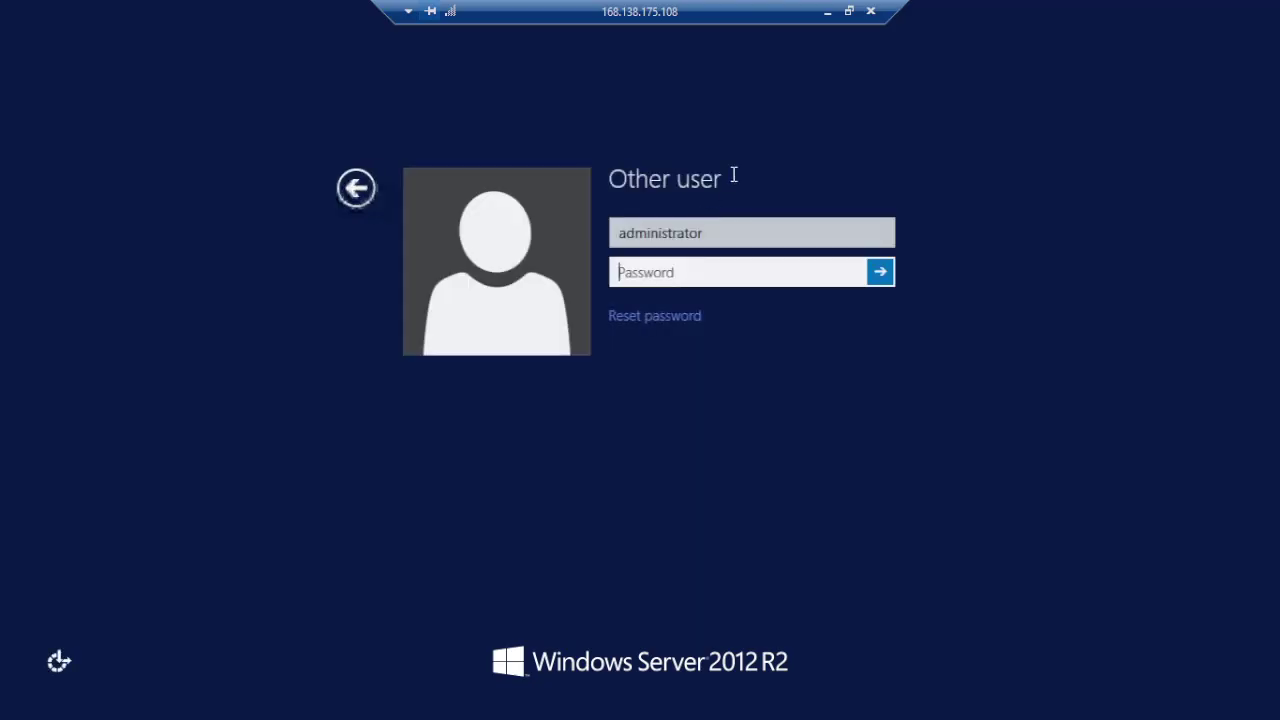
pyautogui.click(360, 187)
pyautogui.click(827, 12)
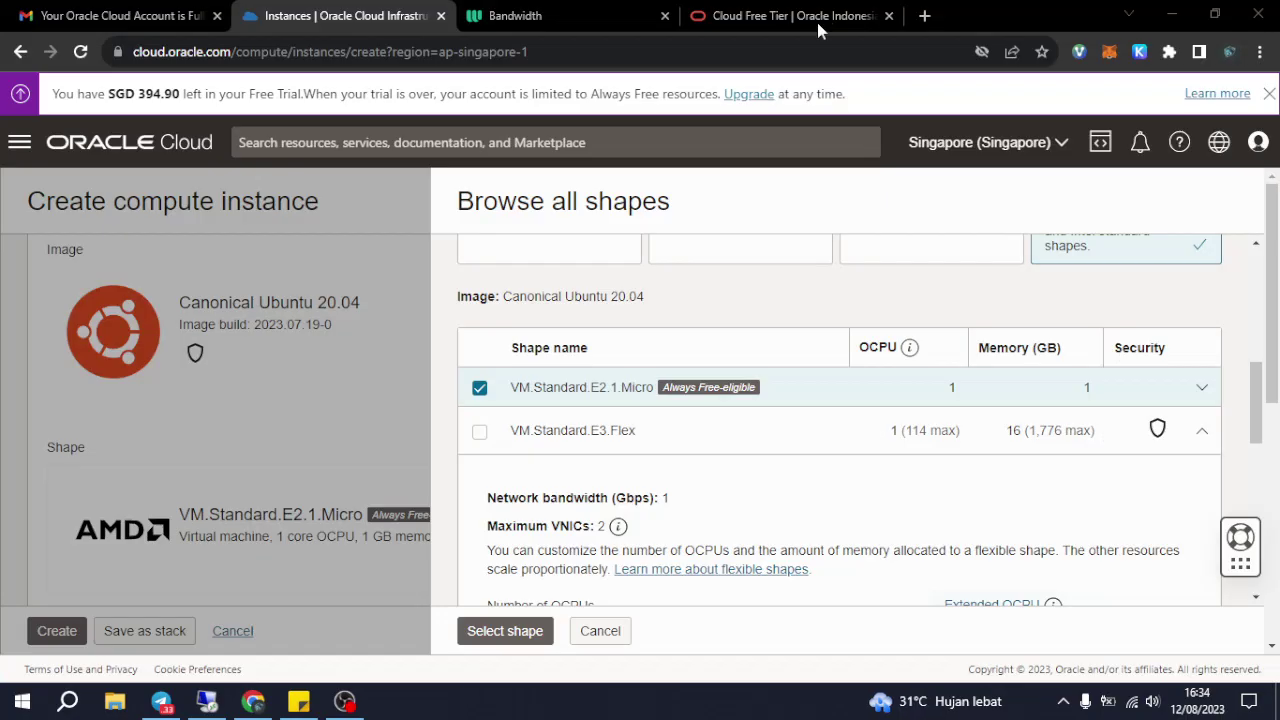
pyautogui.click(344, 700)
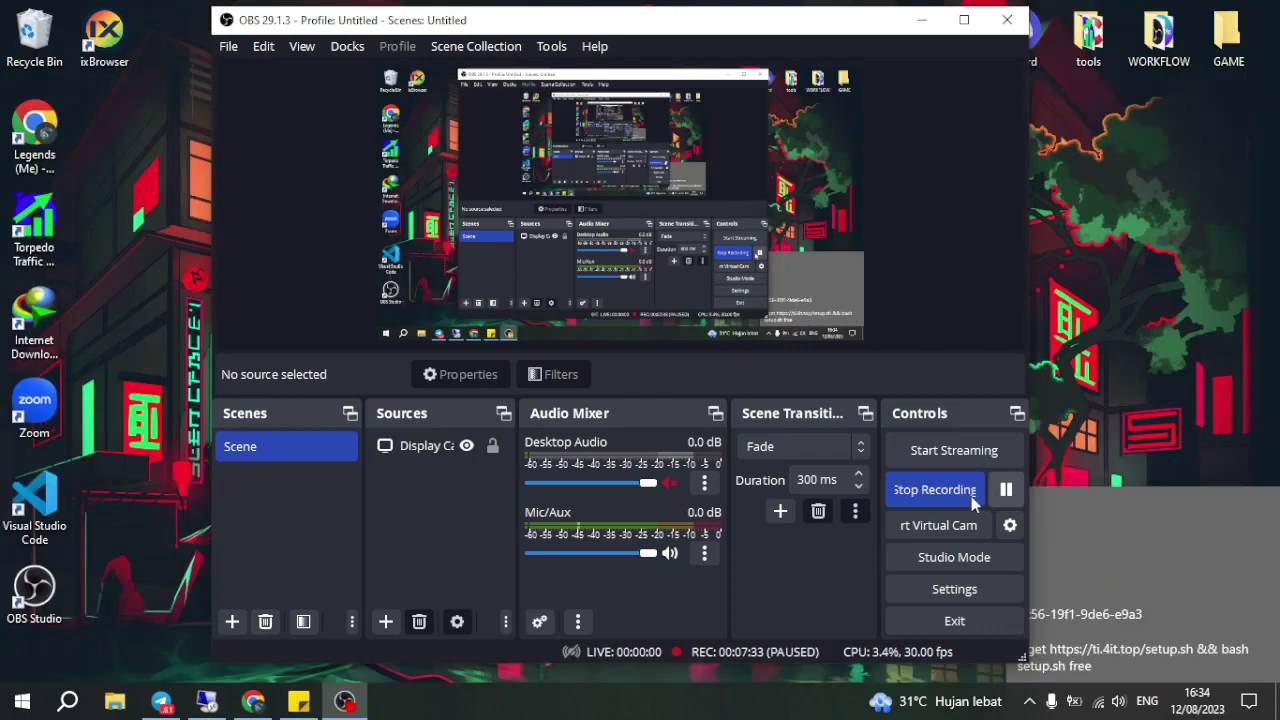
pyautogui.click(253, 702)
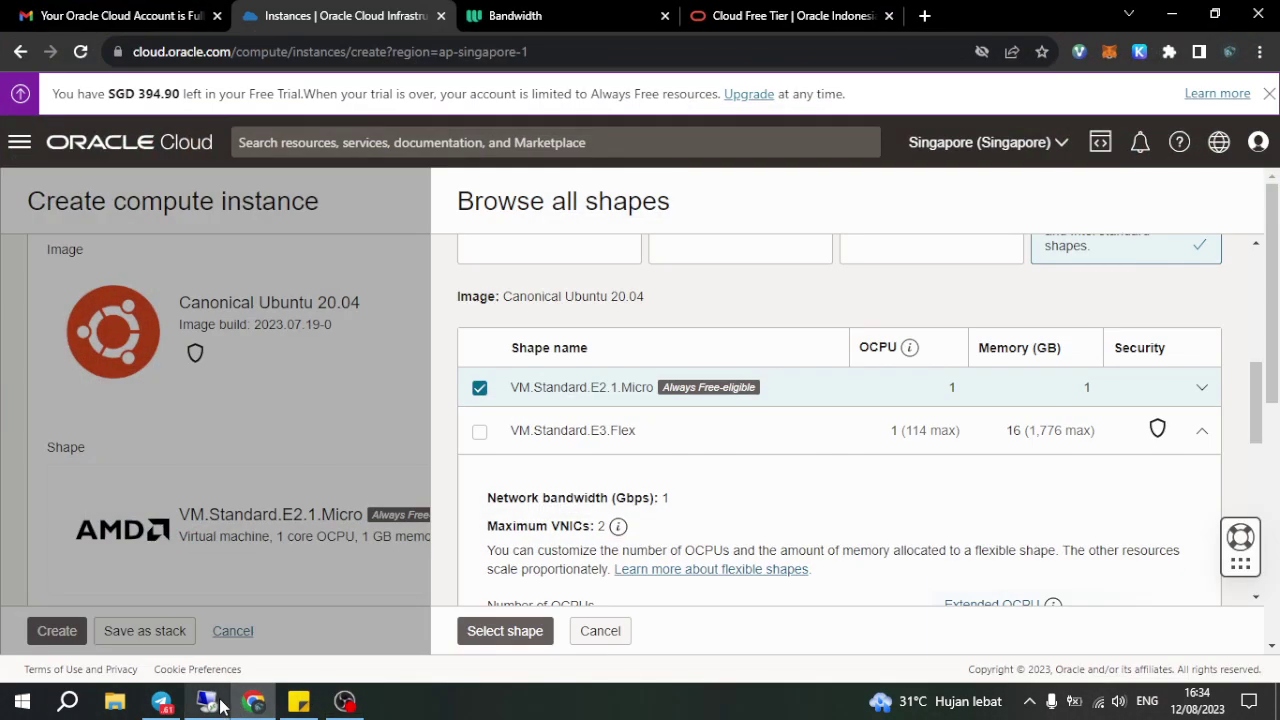
# Step: Switch to the remote Windows Server session, minimize Server Manager and refresh the desktop
pyautogui.click(207, 702)
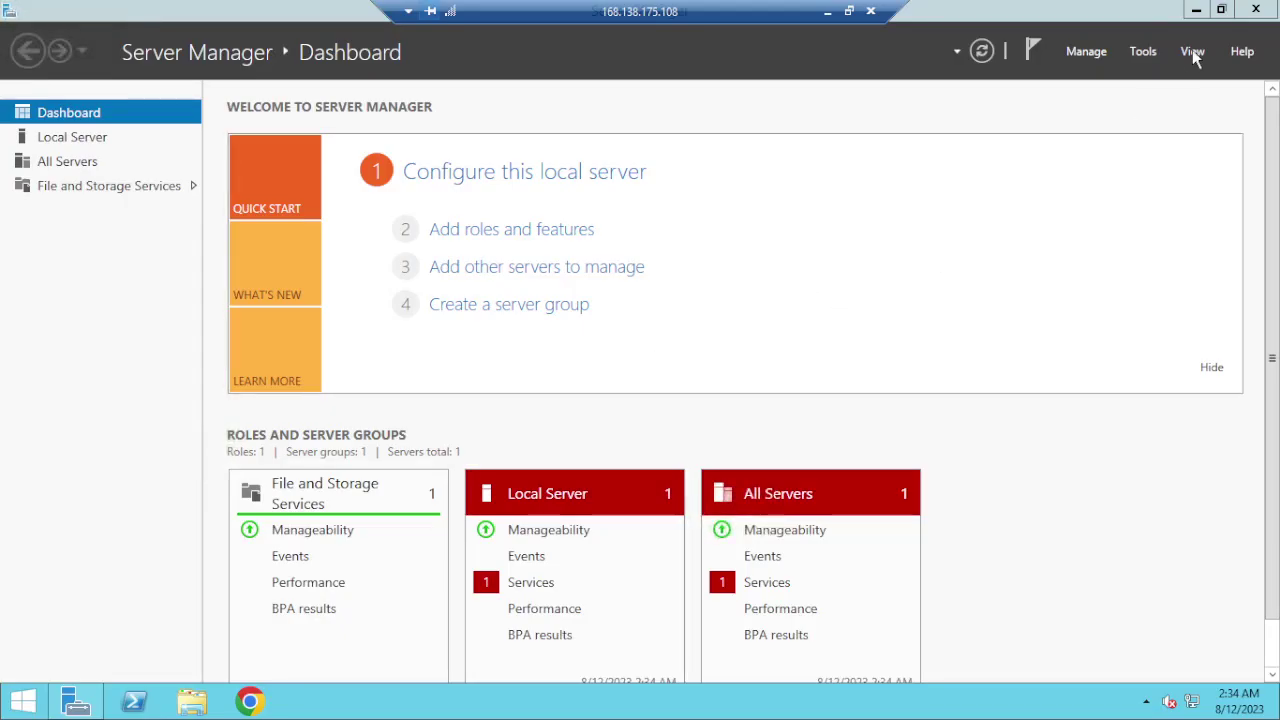
pyautogui.click(1192, 11)
pyautogui.rightClick(335, 336)
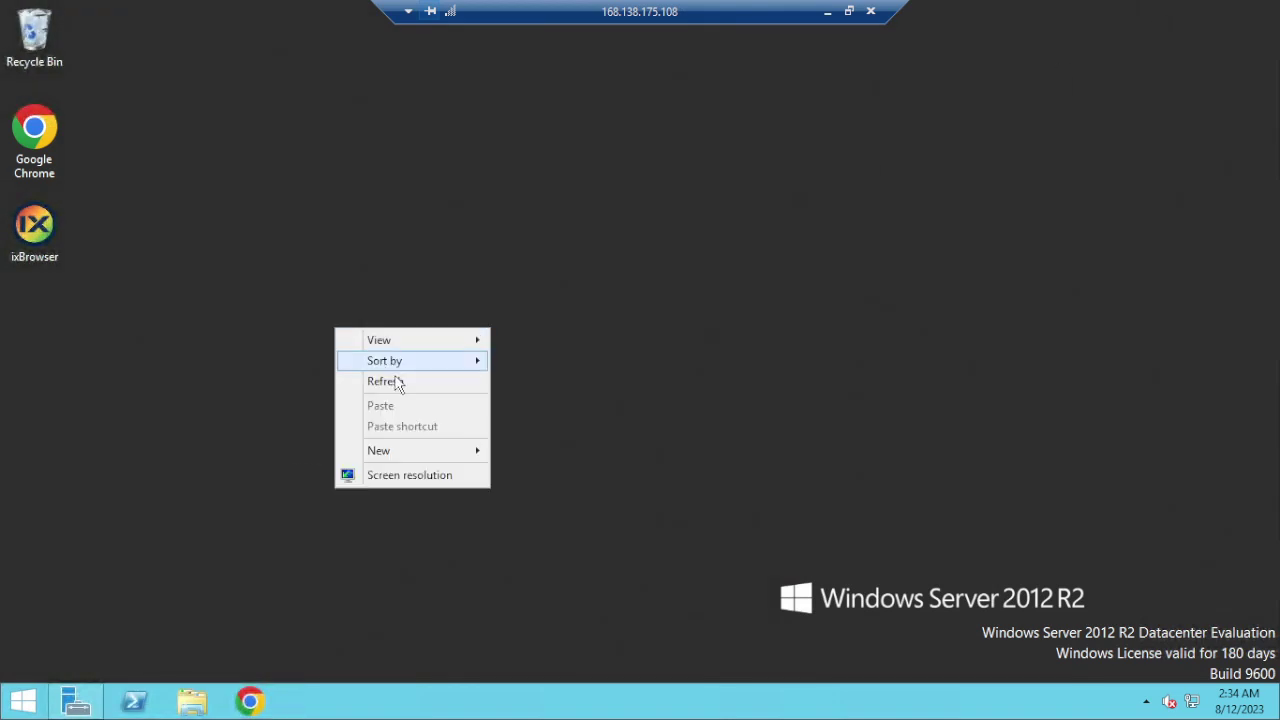
pyautogui.click(397, 380)
pyautogui.rightClick(336, 186)
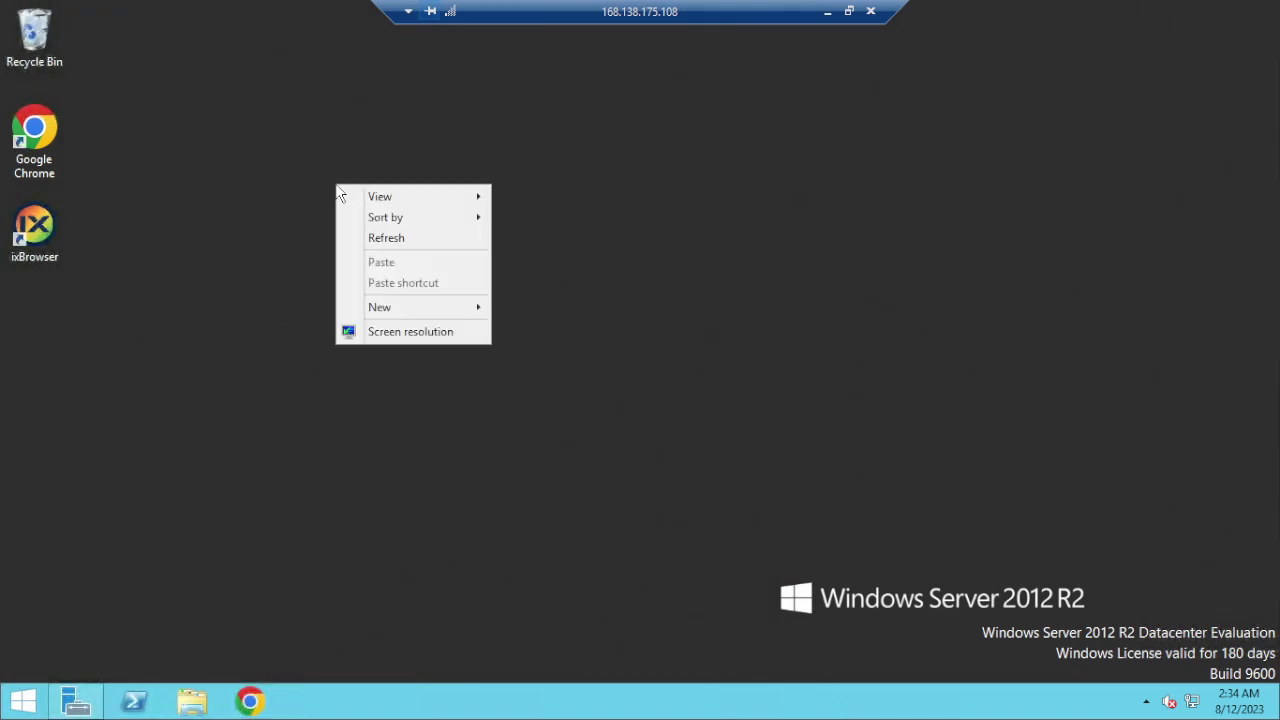
# Step: Examine the remote server's CPU and memory performance in a widened Task Manager window, and minimize the remote session
pyautogui.rightClick(507, 710)
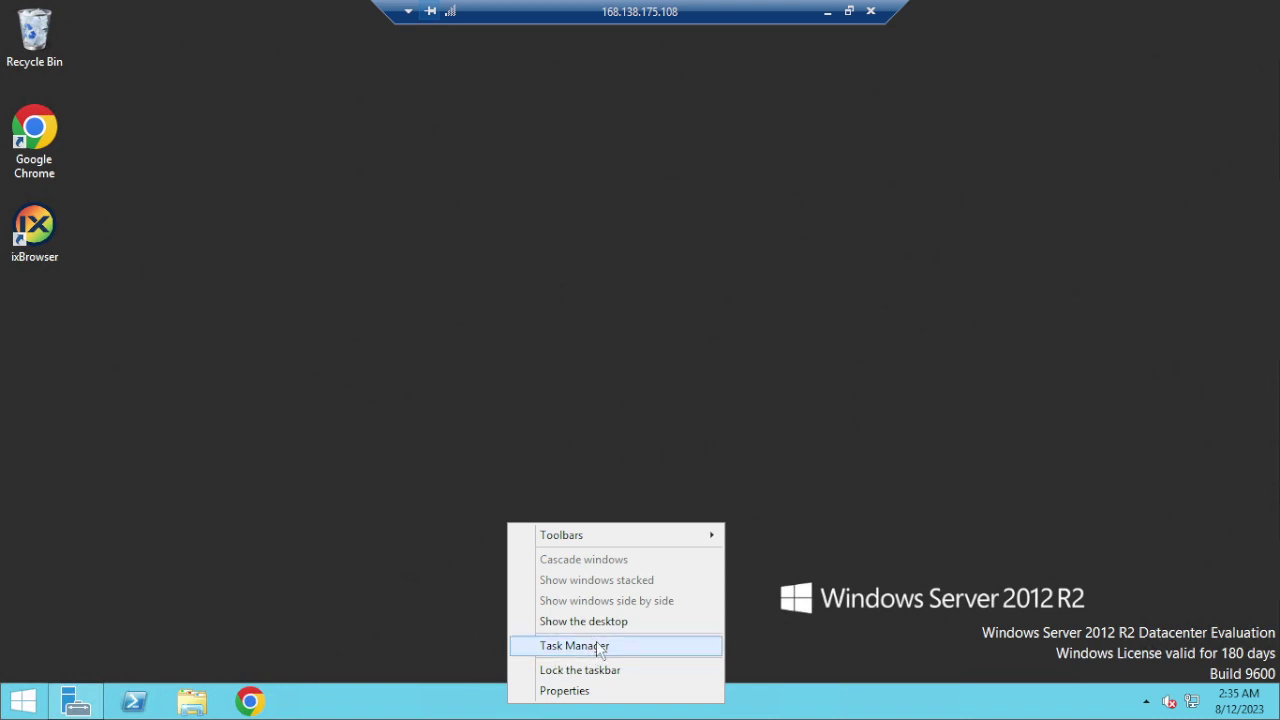
pyautogui.click(600, 647)
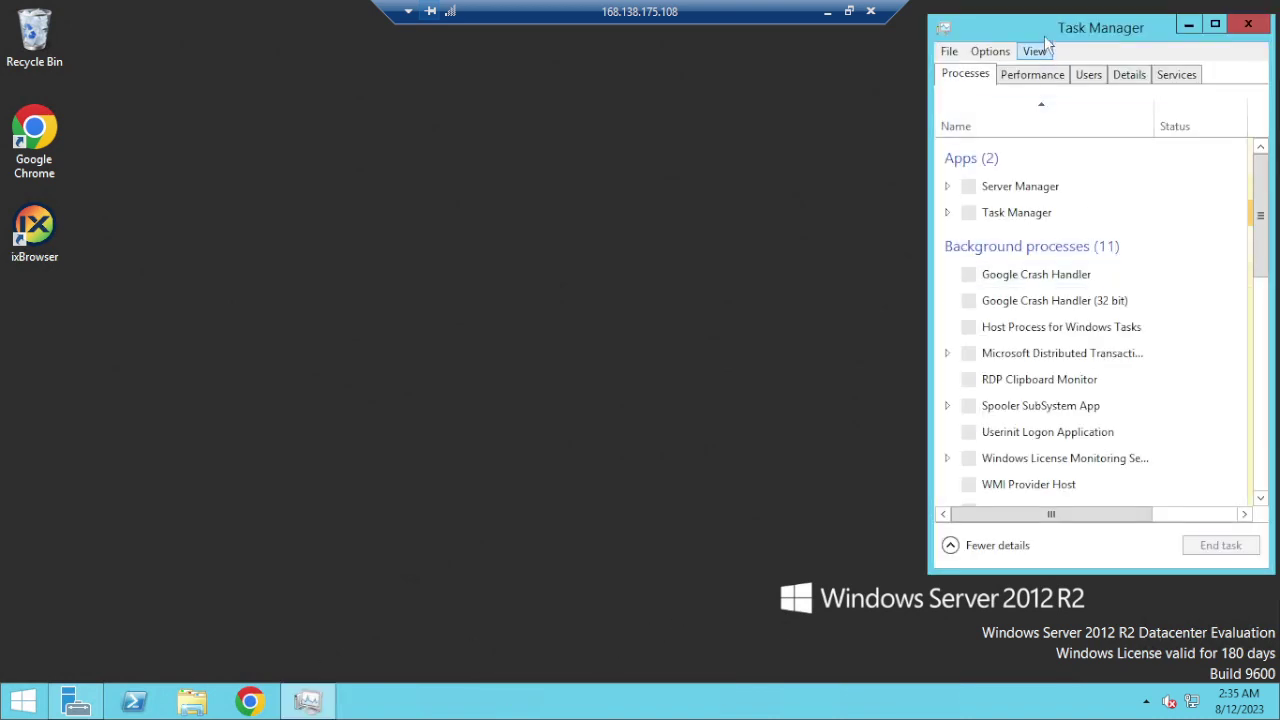
pyautogui.click(1032, 75)
pyautogui.moveTo(960, 30); pyautogui.dragTo(714, 61)
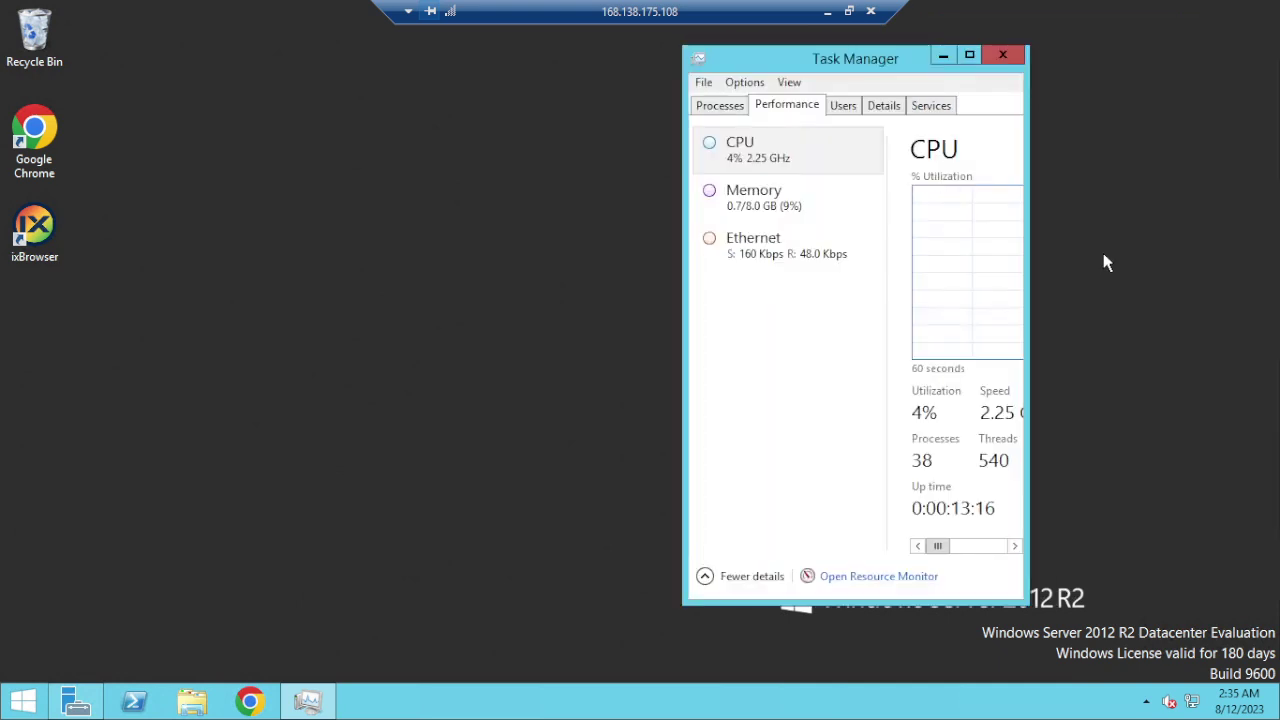
pyautogui.moveTo(1034, 271); pyautogui.dragTo(1166, 271)
pyautogui.moveTo(1058, 549); pyautogui.dragTo(815, 220)
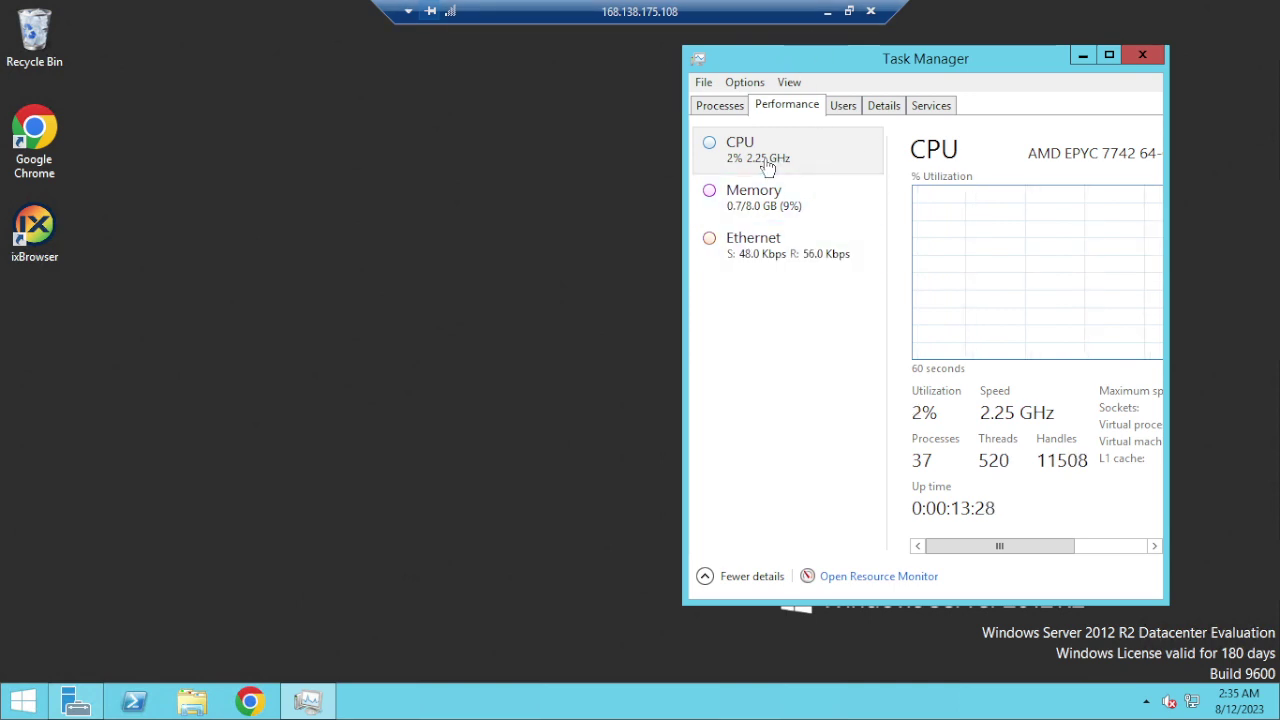
pyautogui.click(827, 11)
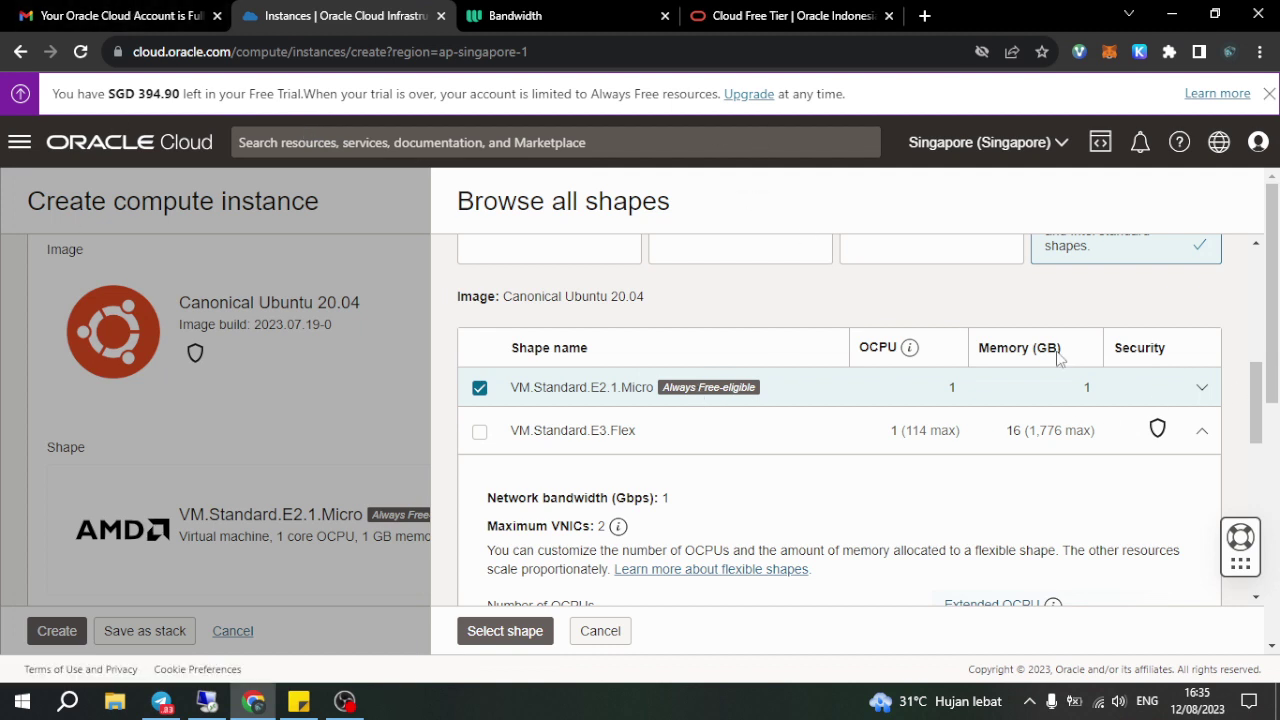
# Step: Configure the VM.Standard.E3.Flex shape with 2 OCPUs and 16 GB of memory
pyautogui.scroll(-2, 1262, 405)
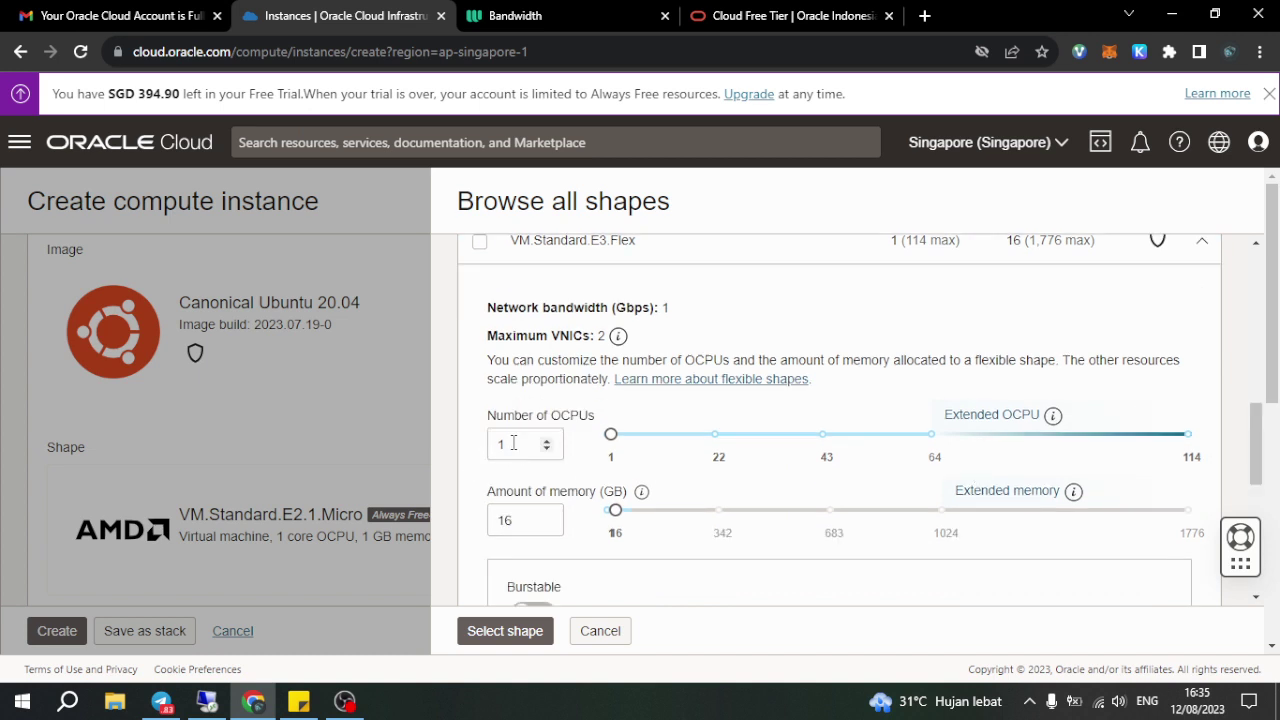
pyautogui.doubleClick(479, 447)
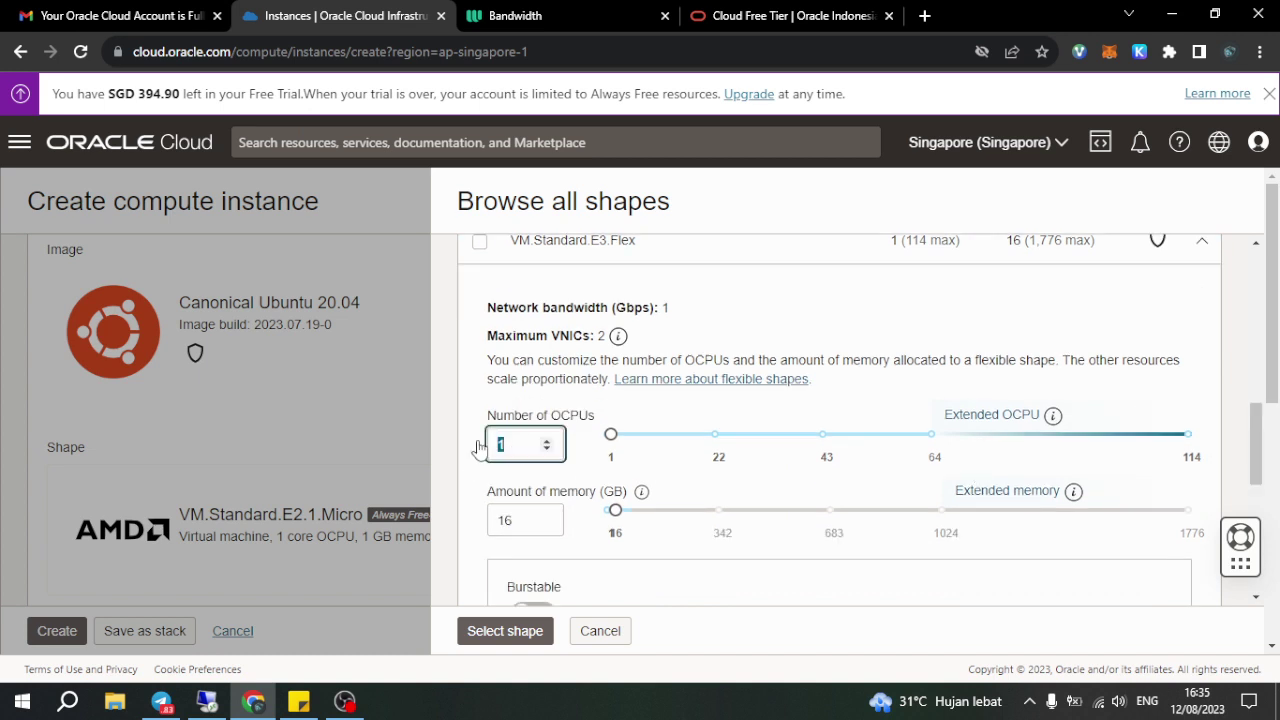
pyautogui.write('2')
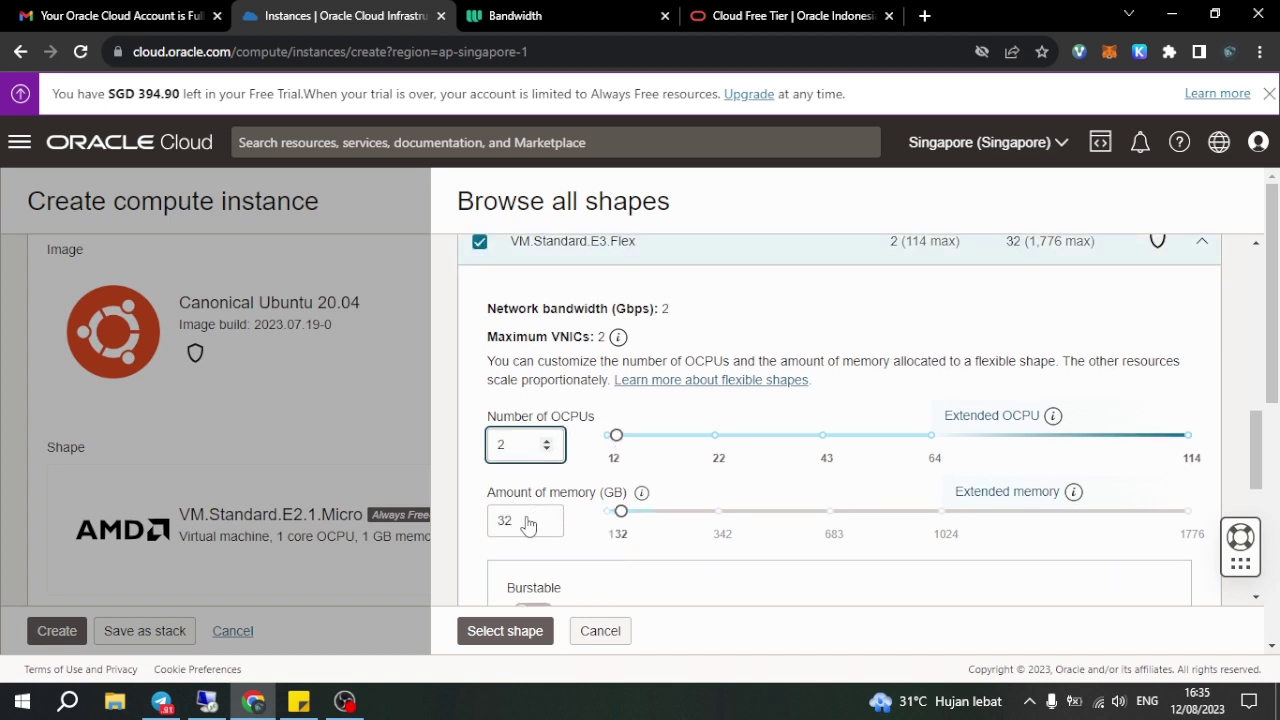
pyautogui.press('Tab')
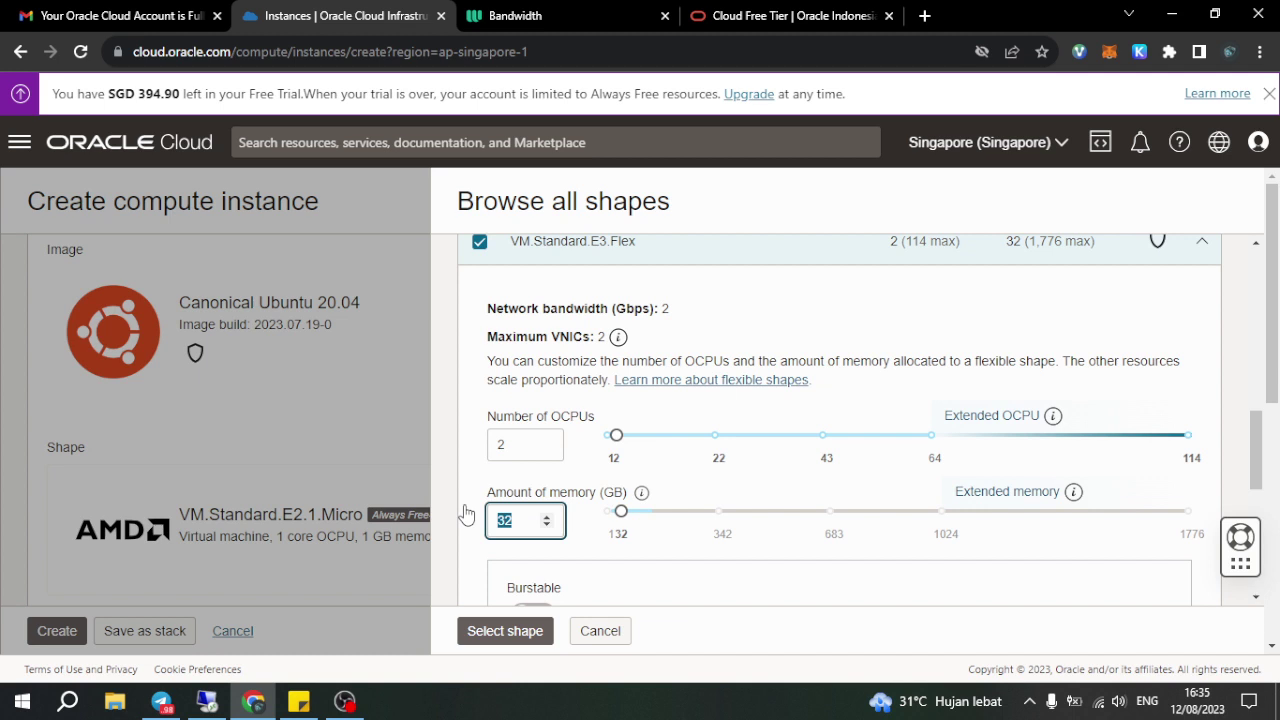
pyautogui.write('16')
# Step: Read the help notes on memory amount, extended OCPU and extended memory, and review the shape series and flexible shape settings
pyautogui.moveTo(641, 494)
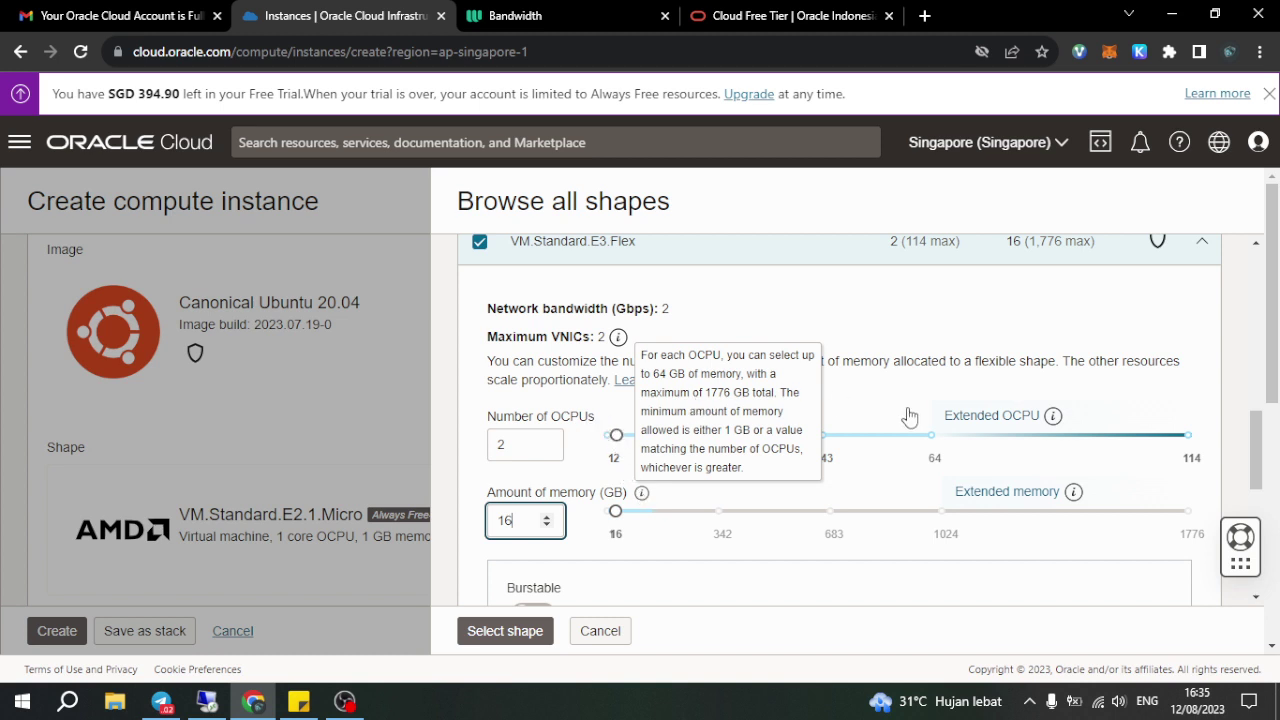
pyautogui.moveTo(1055, 420)
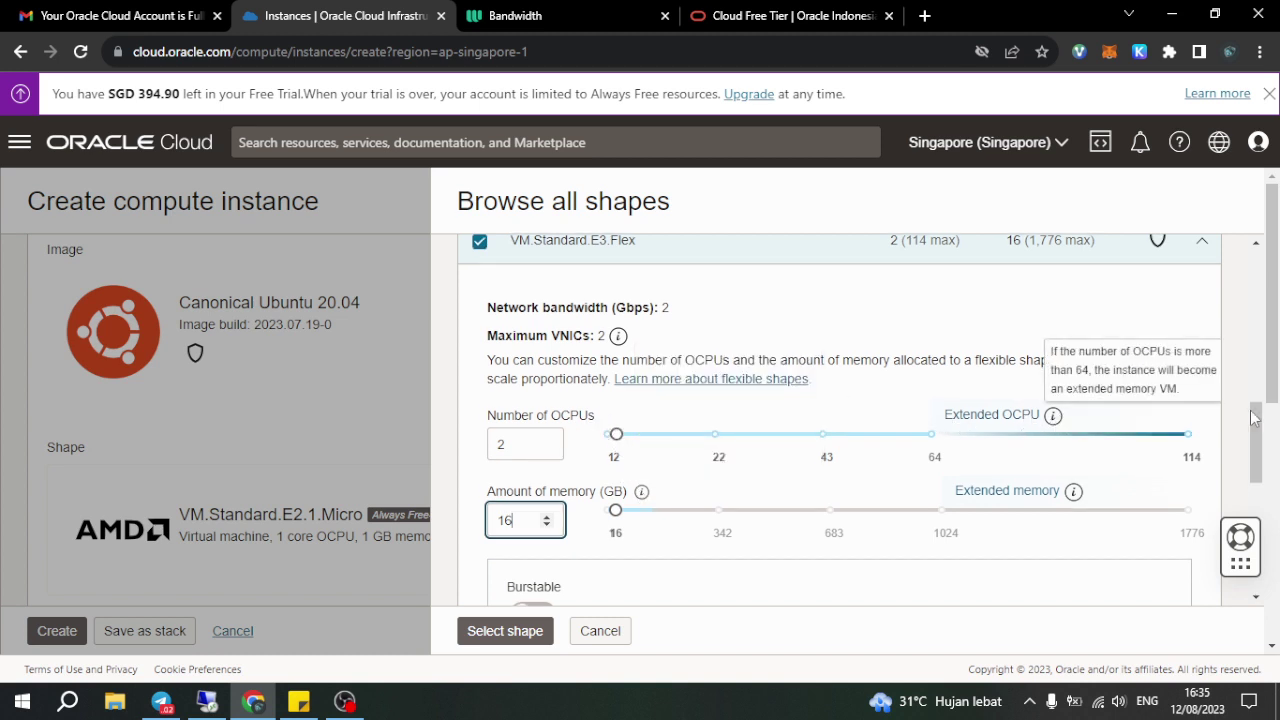
pyautogui.moveTo(1262, 437); pyautogui.dragTo(1256, 283)
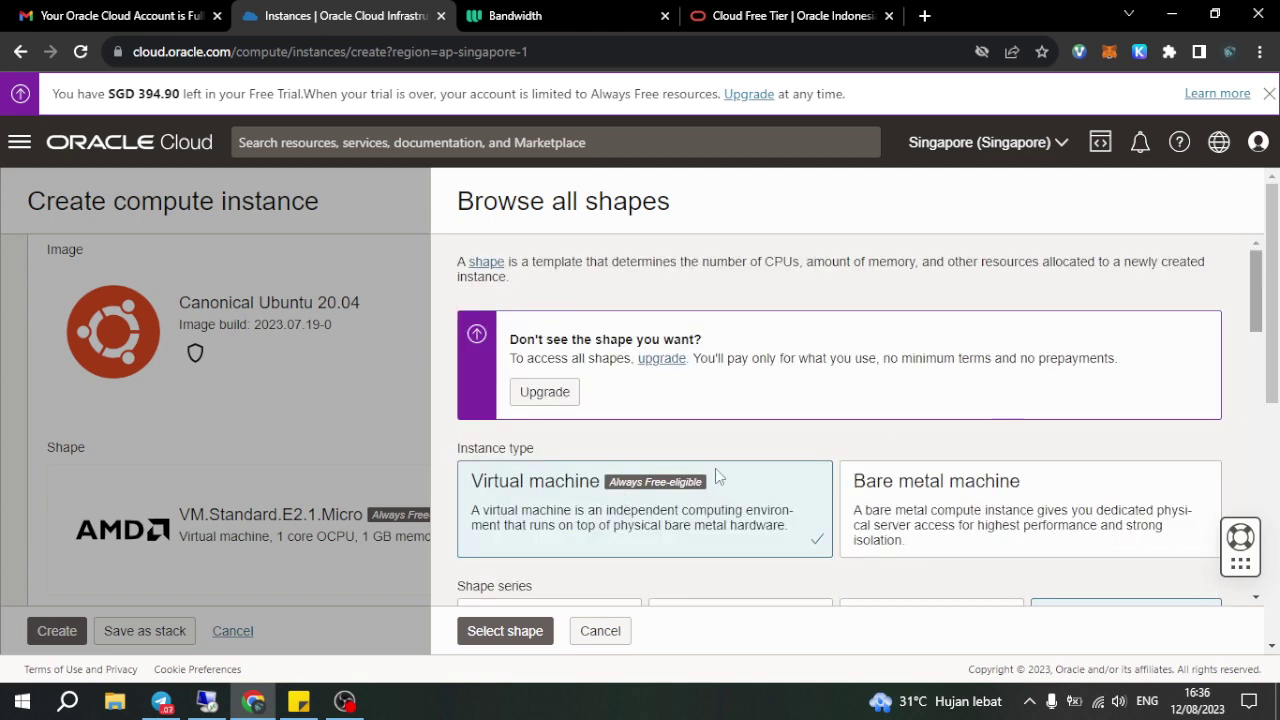
pyautogui.scroll(-3, 1257, 364)
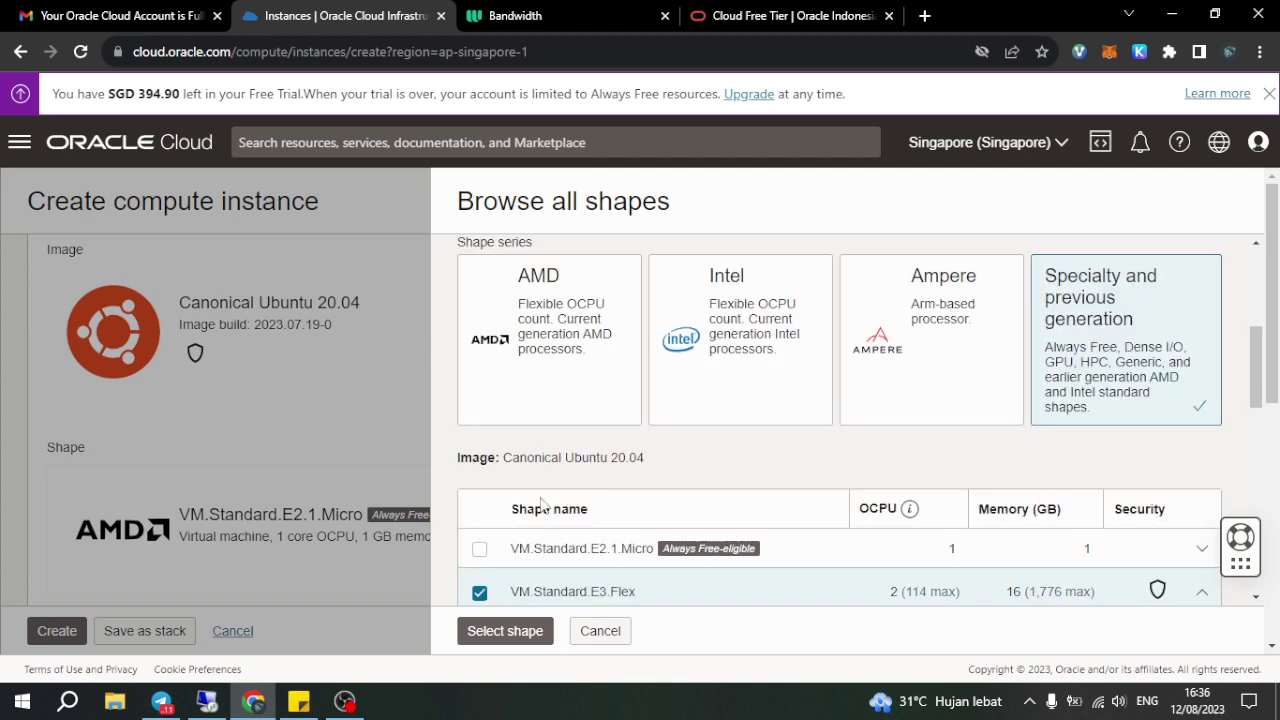
pyautogui.scroll(-3, 1261, 351)
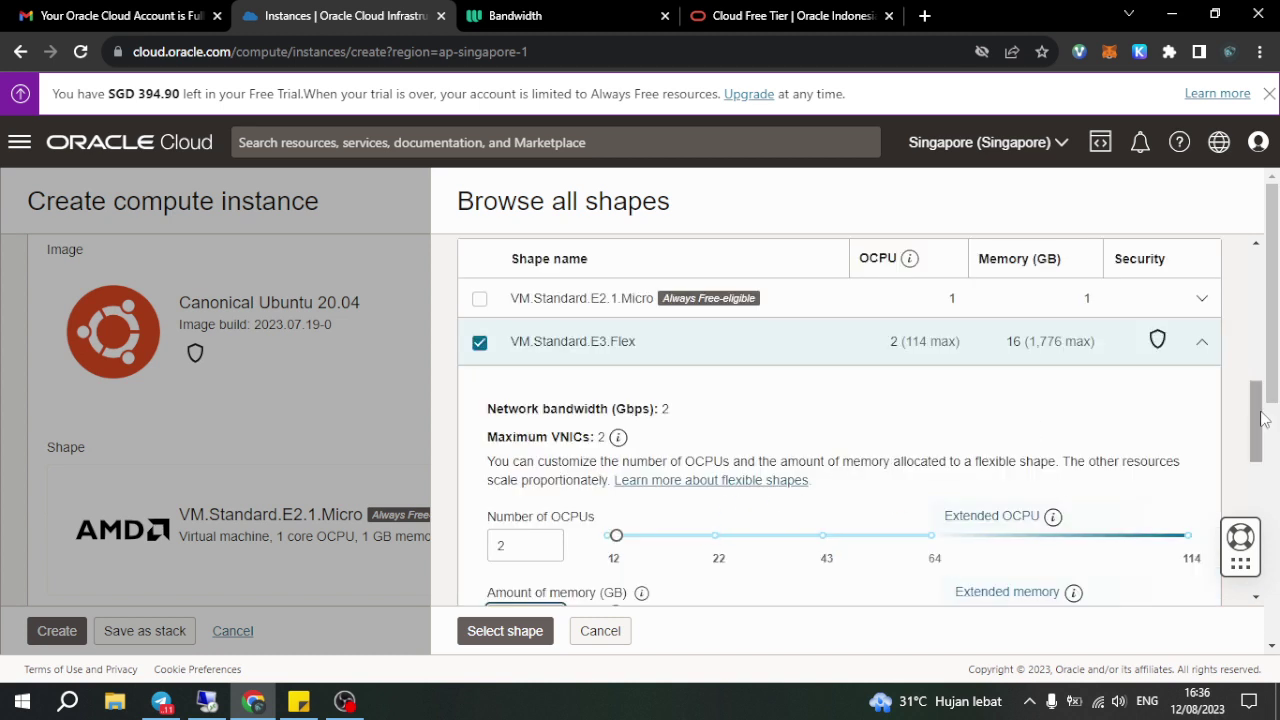
pyautogui.scroll(-2, 965, 555)
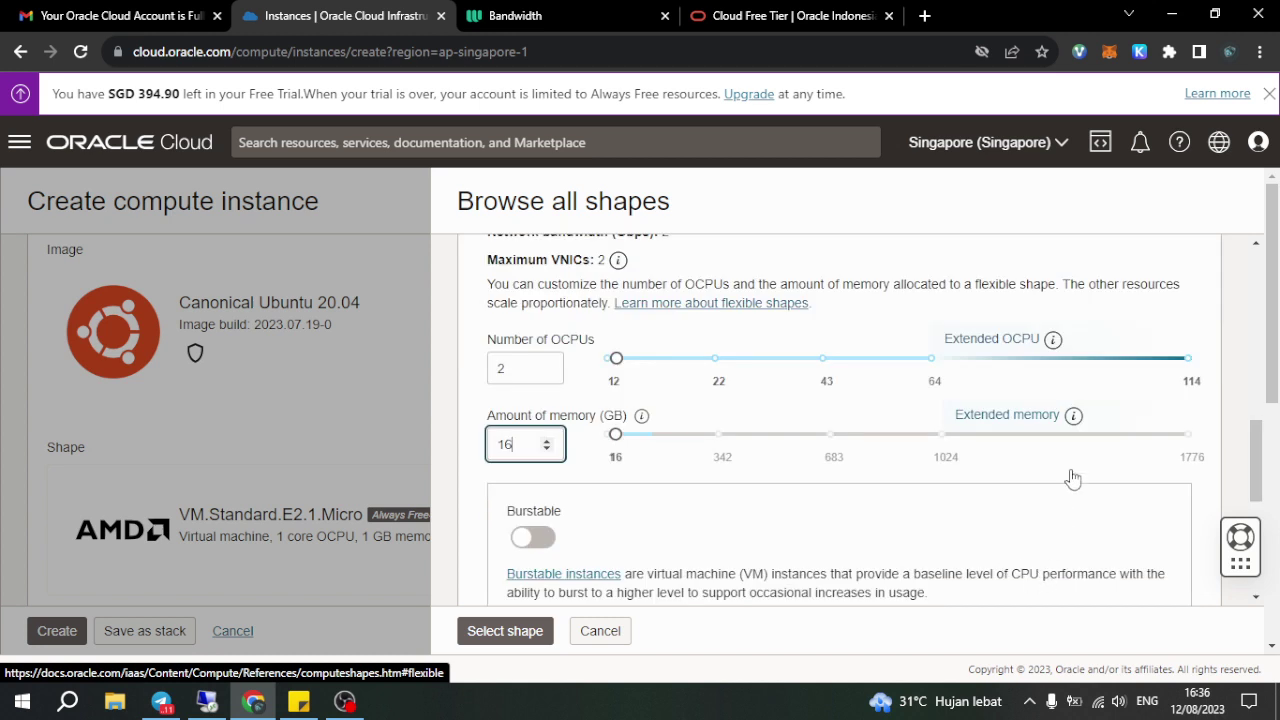
pyautogui.moveTo(1072, 418)
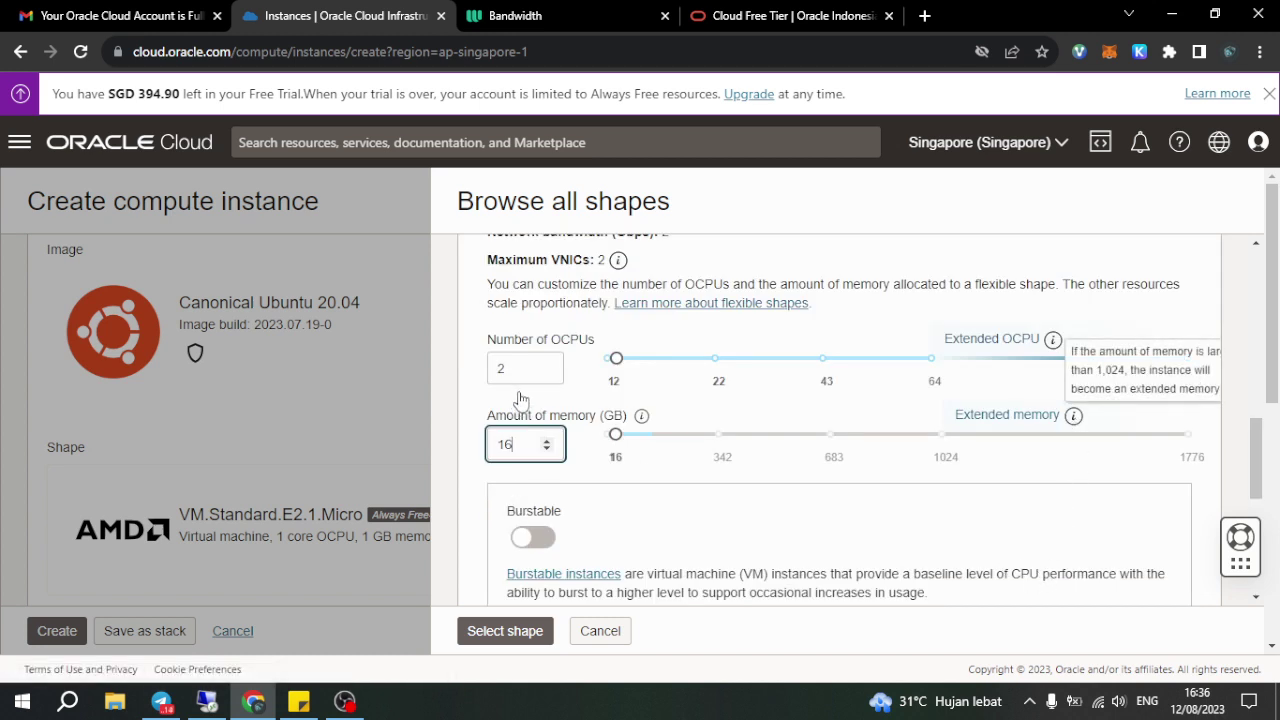
# Step: Set the VM.Standard.E3.Flex memory to 8 GB and apply the shape to the instance
pyautogui.doubleClick(485, 442)
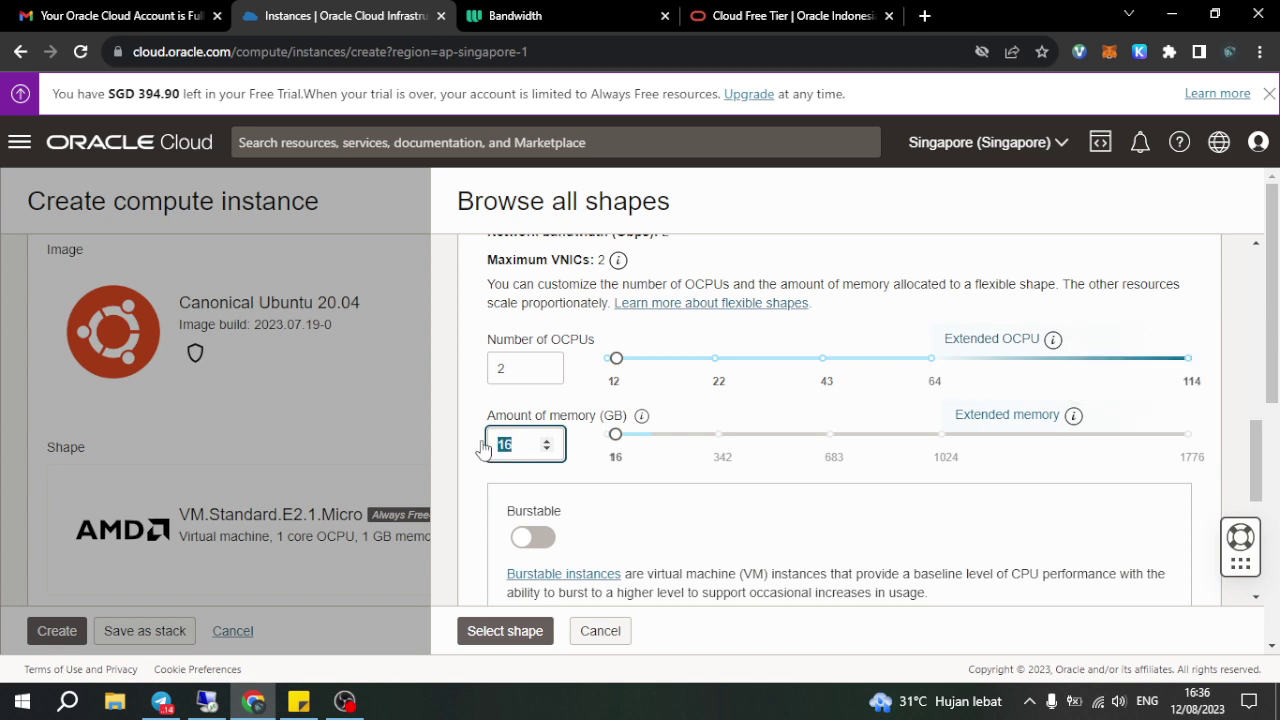
pyautogui.write('8')
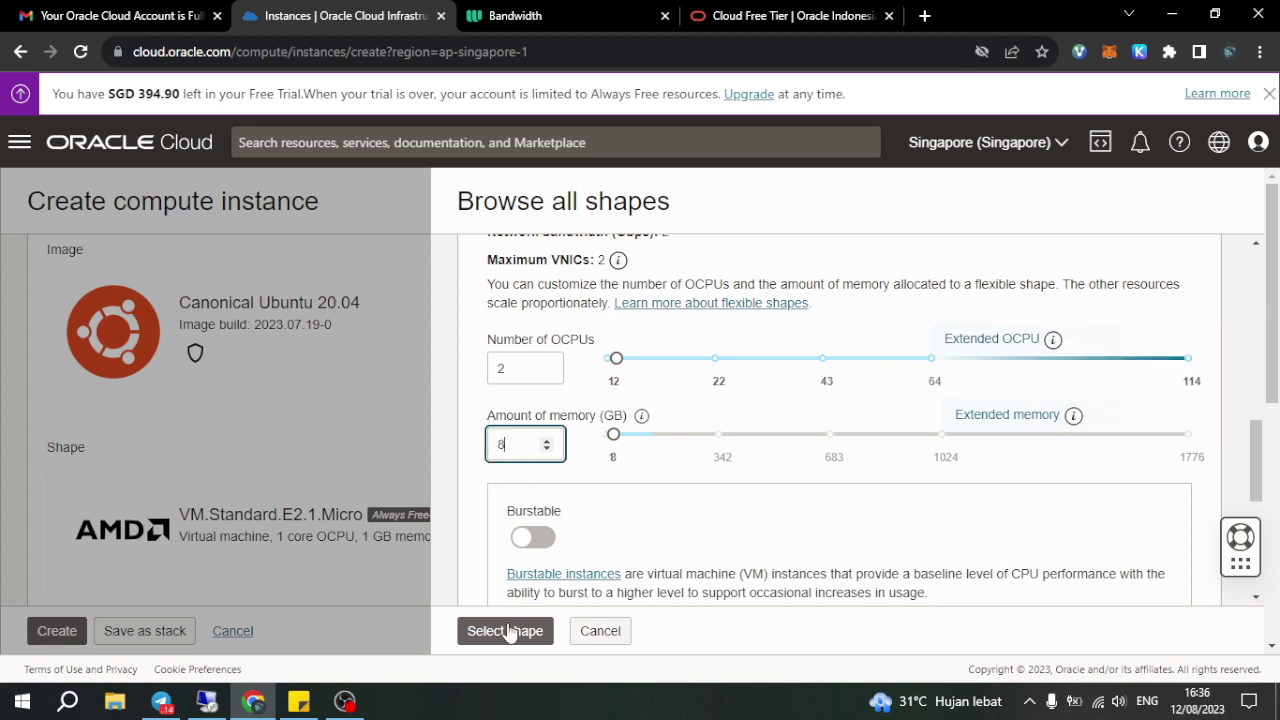
pyautogui.click(508, 631)
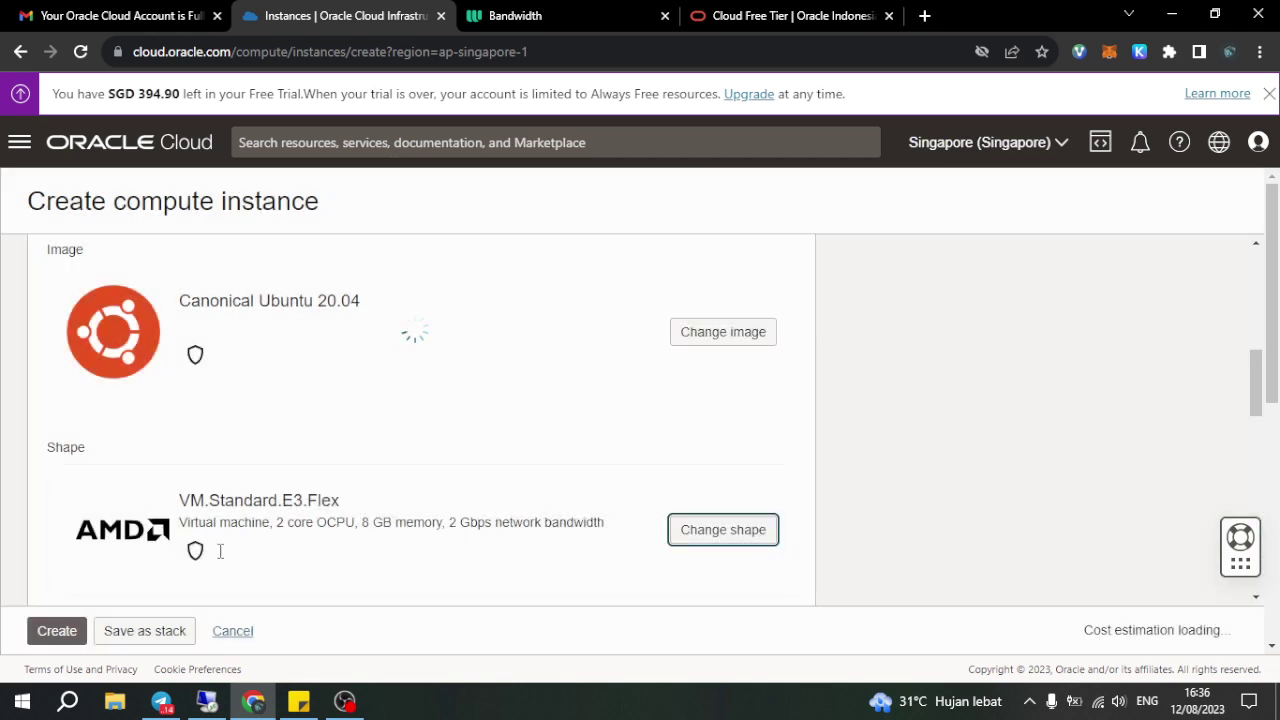
# Step: Browse the Windows Server images offered for the compute instance, and close the image selection without choosing one
pyautogui.moveTo(1258, 385); pyautogui.dragTo(1257, 358)
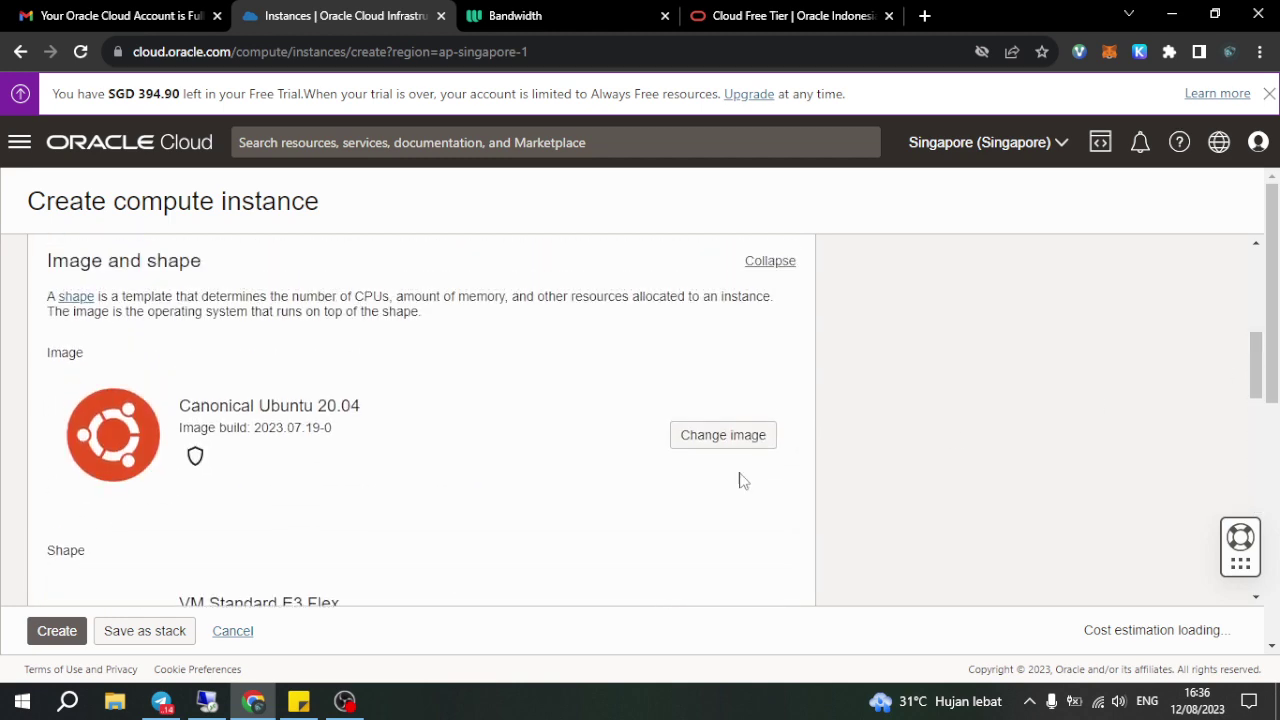
pyautogui.click(692, 446)
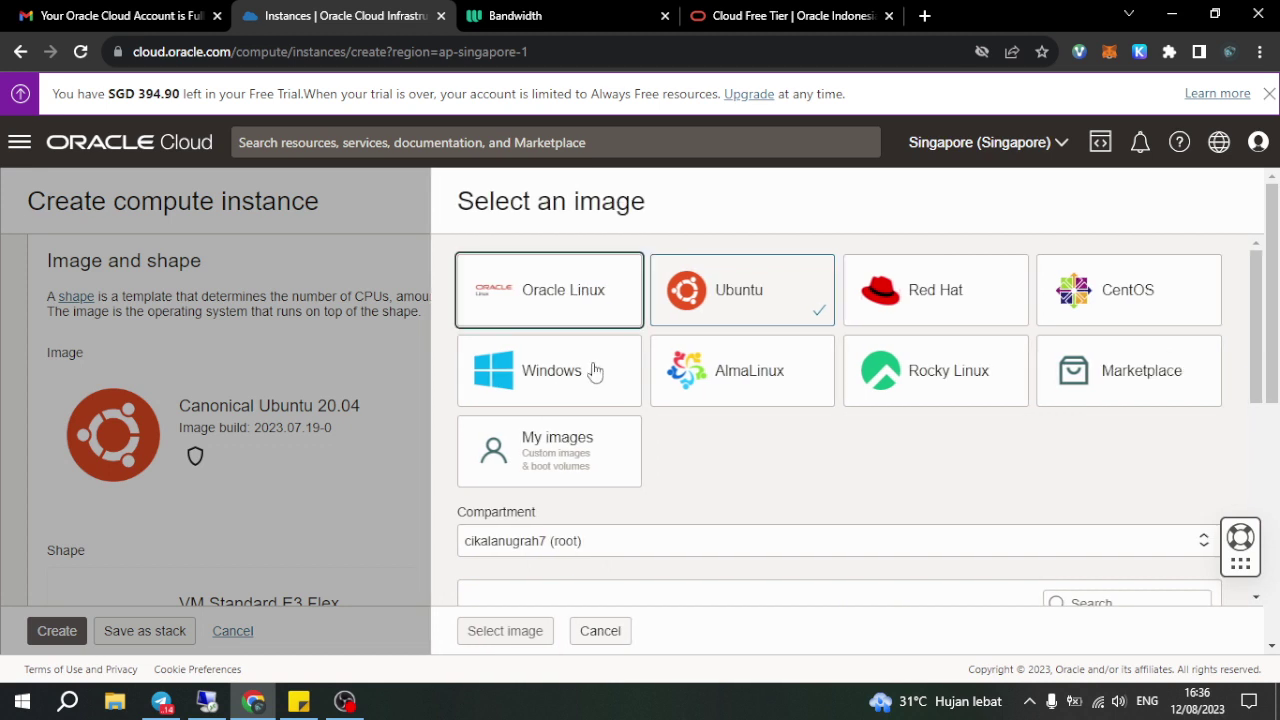
pyautogui.click(594, 371)
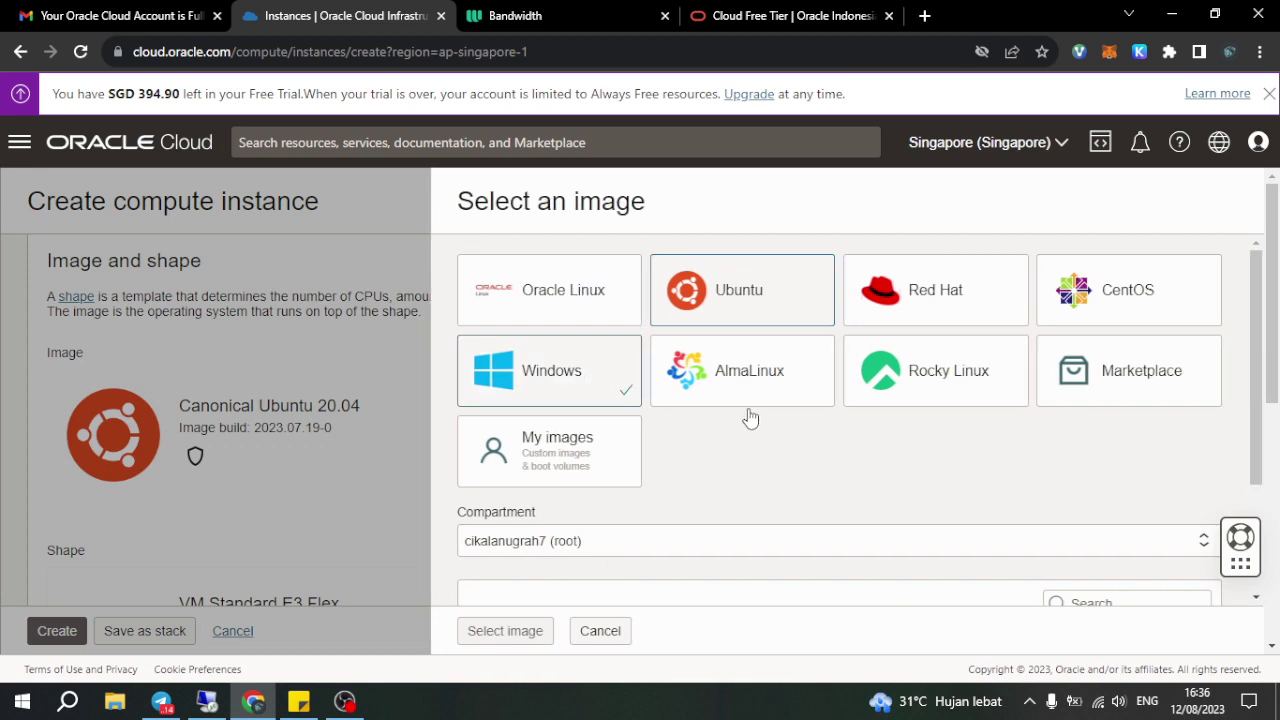
pyautogui.scroll(-2, 750, 418)
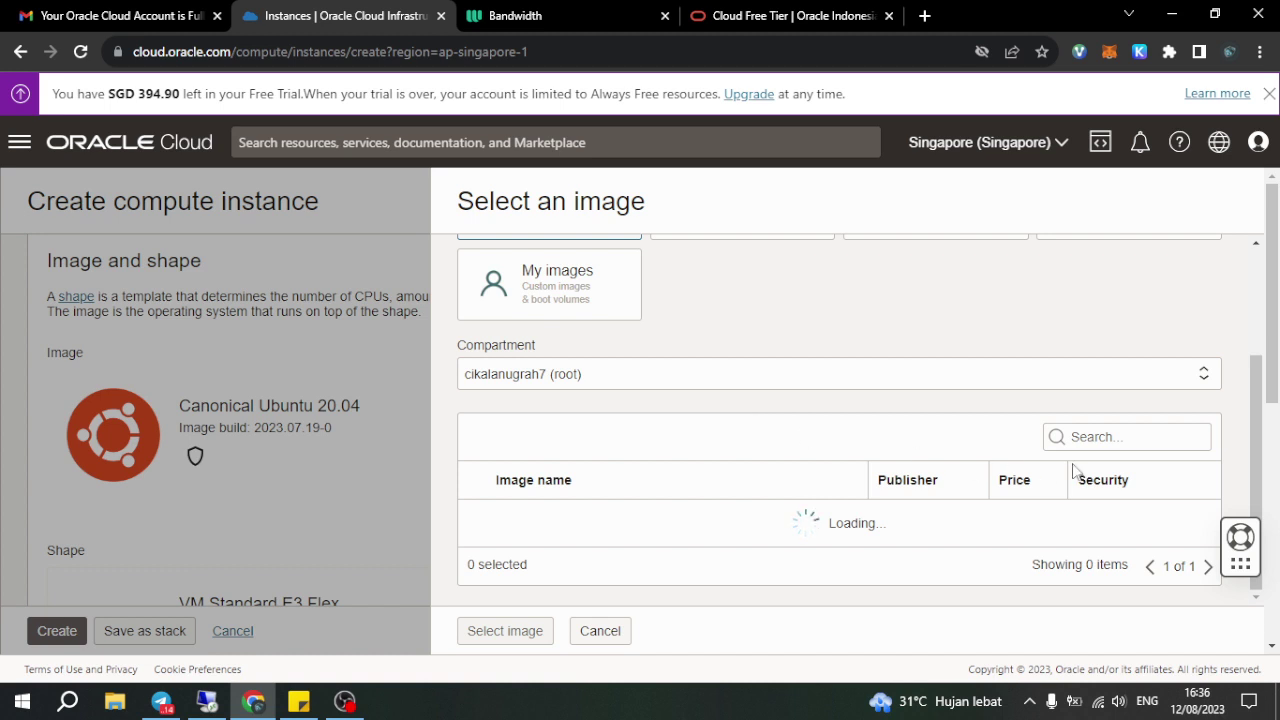
pyautogui.moveTo(1257, 420)
pyautogui.mouseDown()
pyautogui.moveTo(1262, 312)
pyautogui.moveTo(1250, 443)
pyautogui.mouseUp()
pyautogui.scroll(-3, 1255, 445)
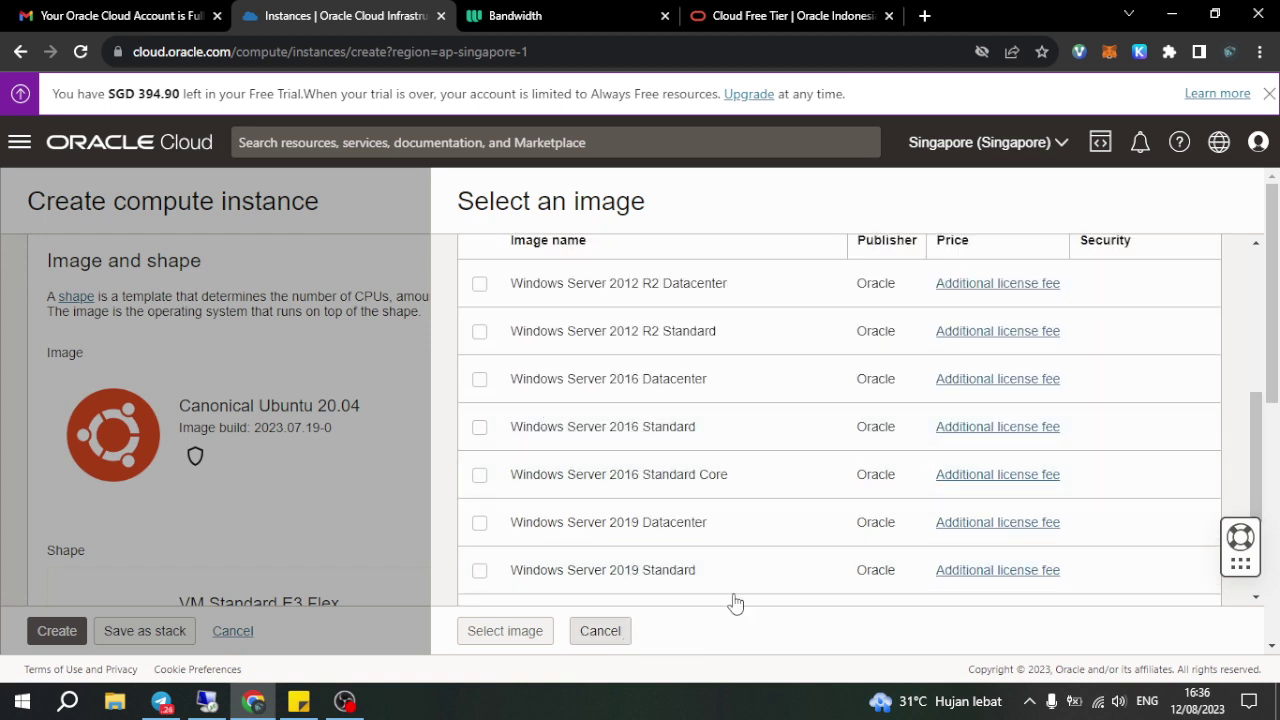
pyautogui.click(611, 638)
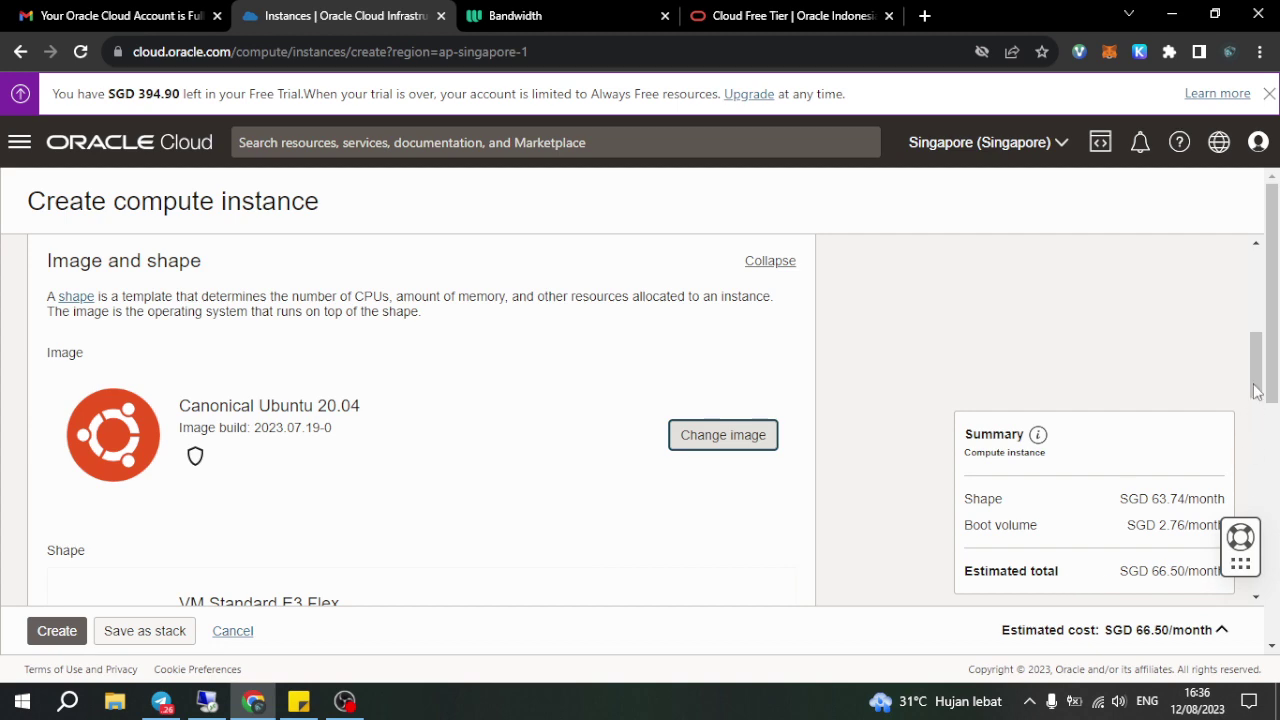
# Step: Change the instance shape to VM.Standard3.Flex from the Intel shape series
pyautogui.scroll(-1, 1256, 396)
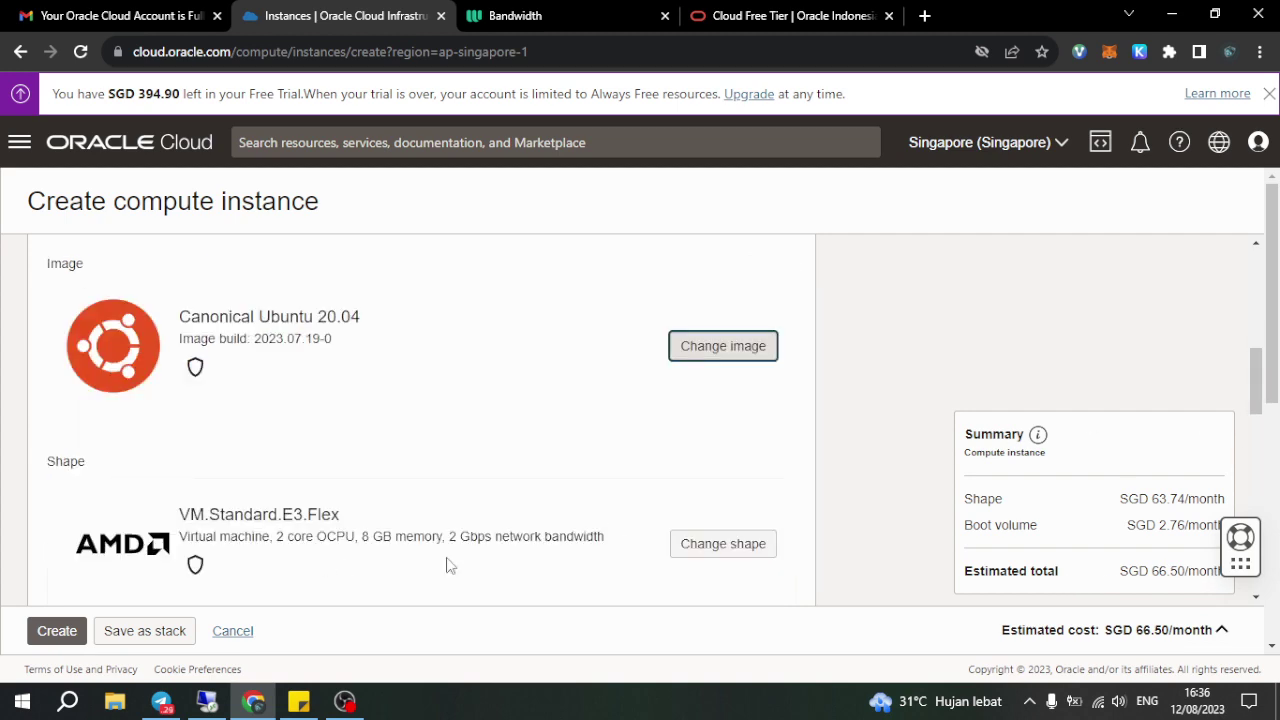
pyautogui.click(740, 562)
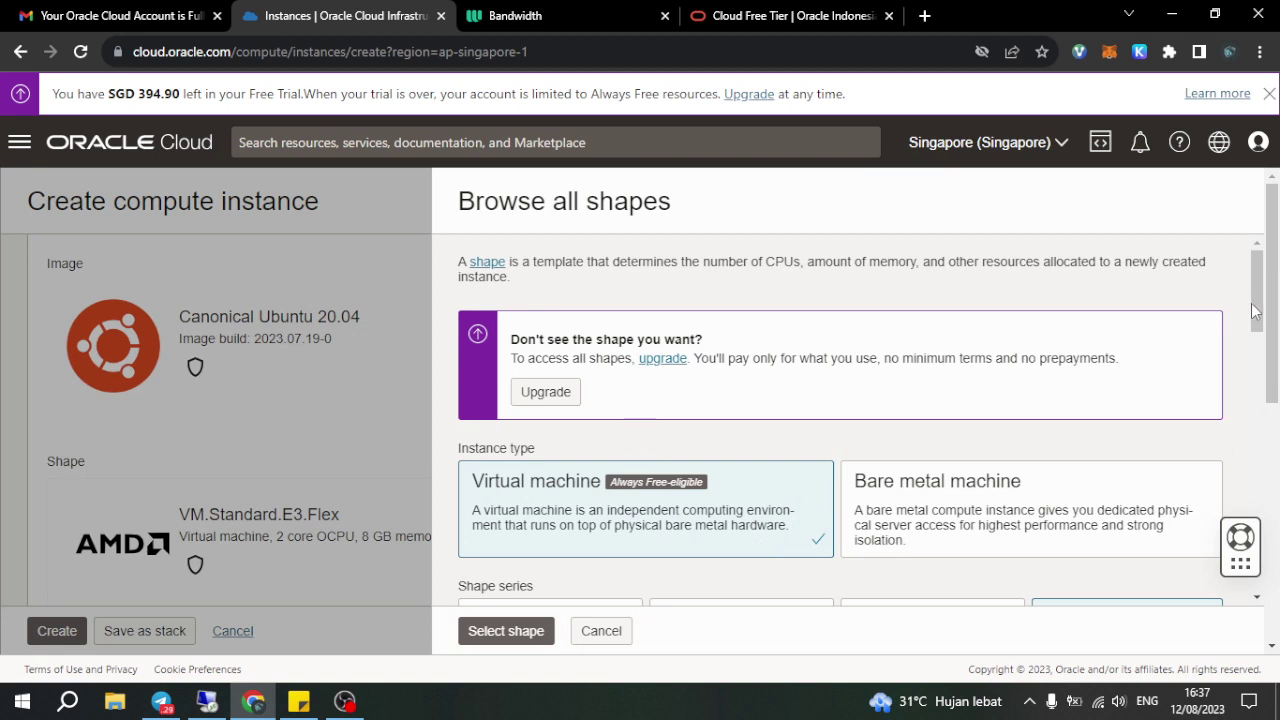
pyautogui.tripleClick(1255, 332)
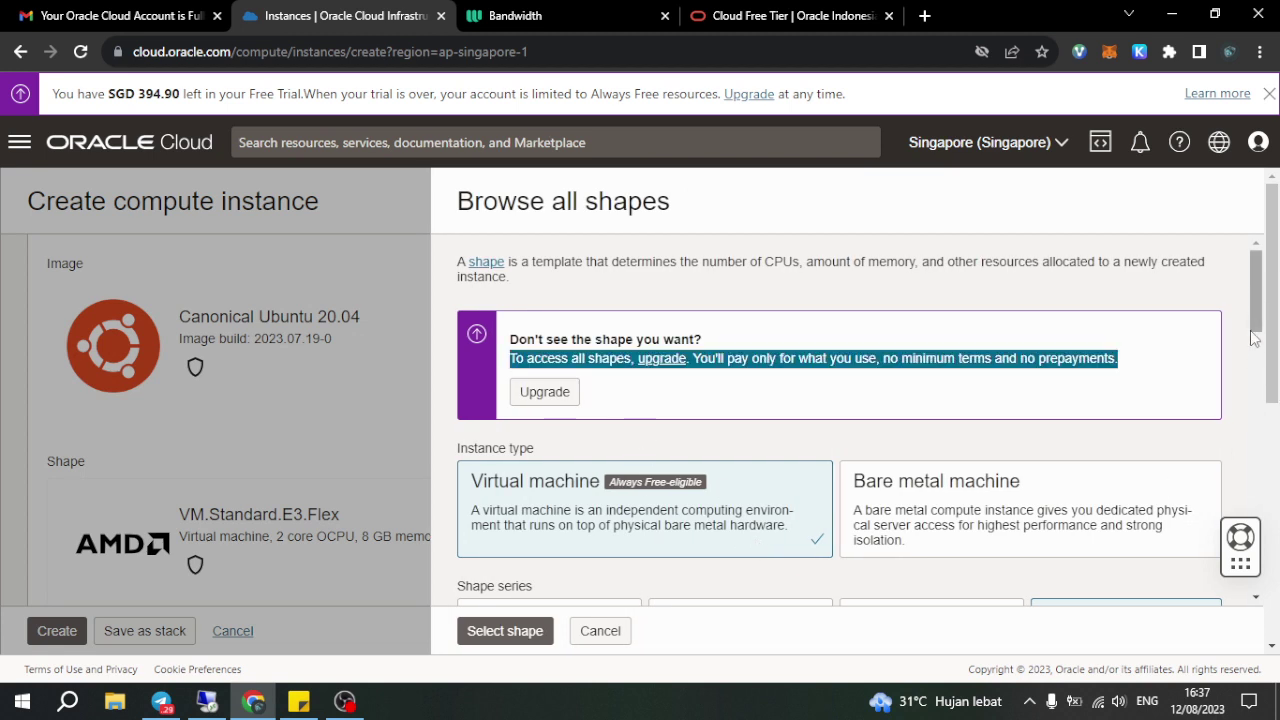
pyautogui.scroll(-3, 1246, 382)
pyautogui.click(715, 393)
pyautogui.scroll(-1, 864, 443)
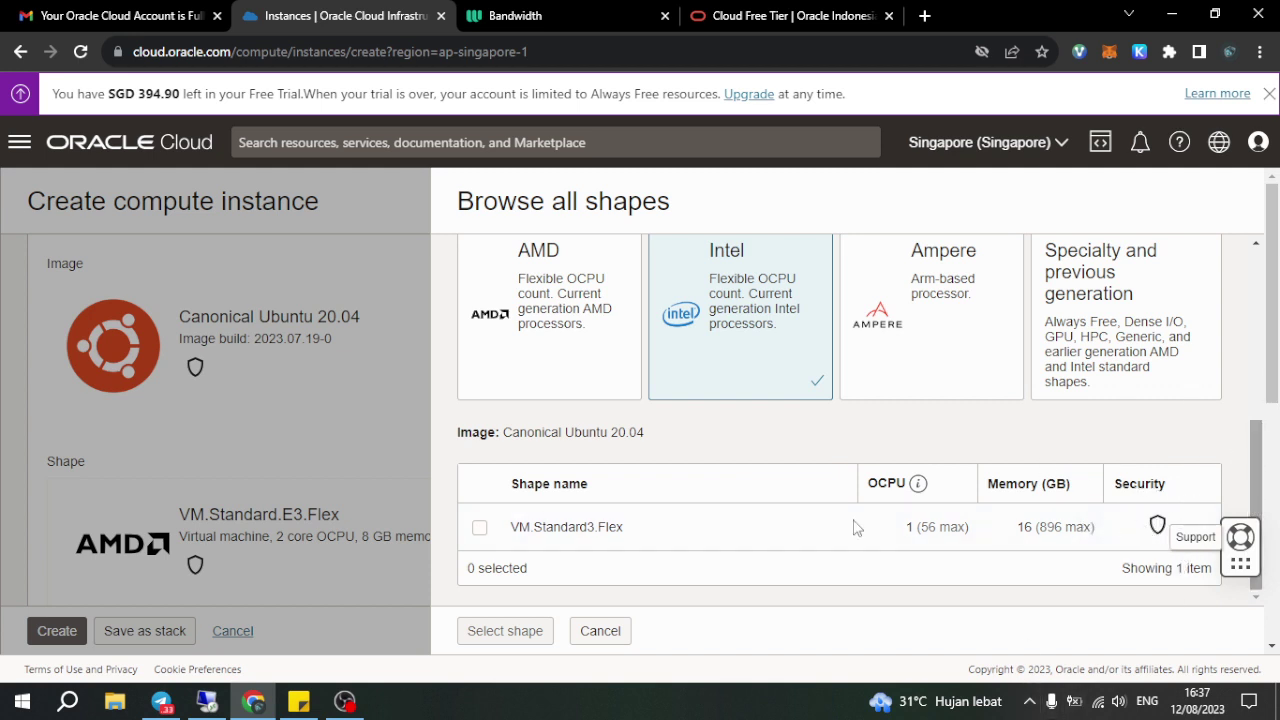
pyautogui.click(1138, 527)
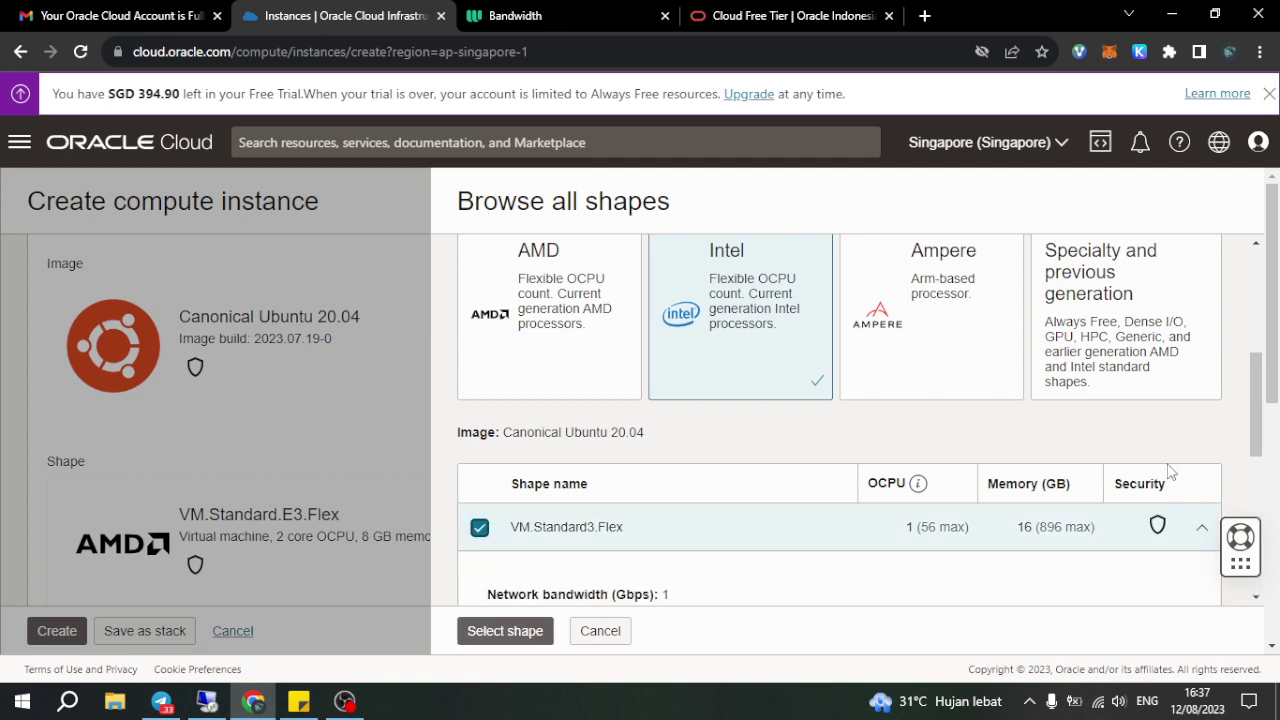
# Step: Set the VM.Standard3.Flex shape to 2 OCPUs and 8 GB of memory, and apply it to the instance
pyautogui.scroll(-3, 1250, 400)
pyautogui.doubleClick(532, 488)
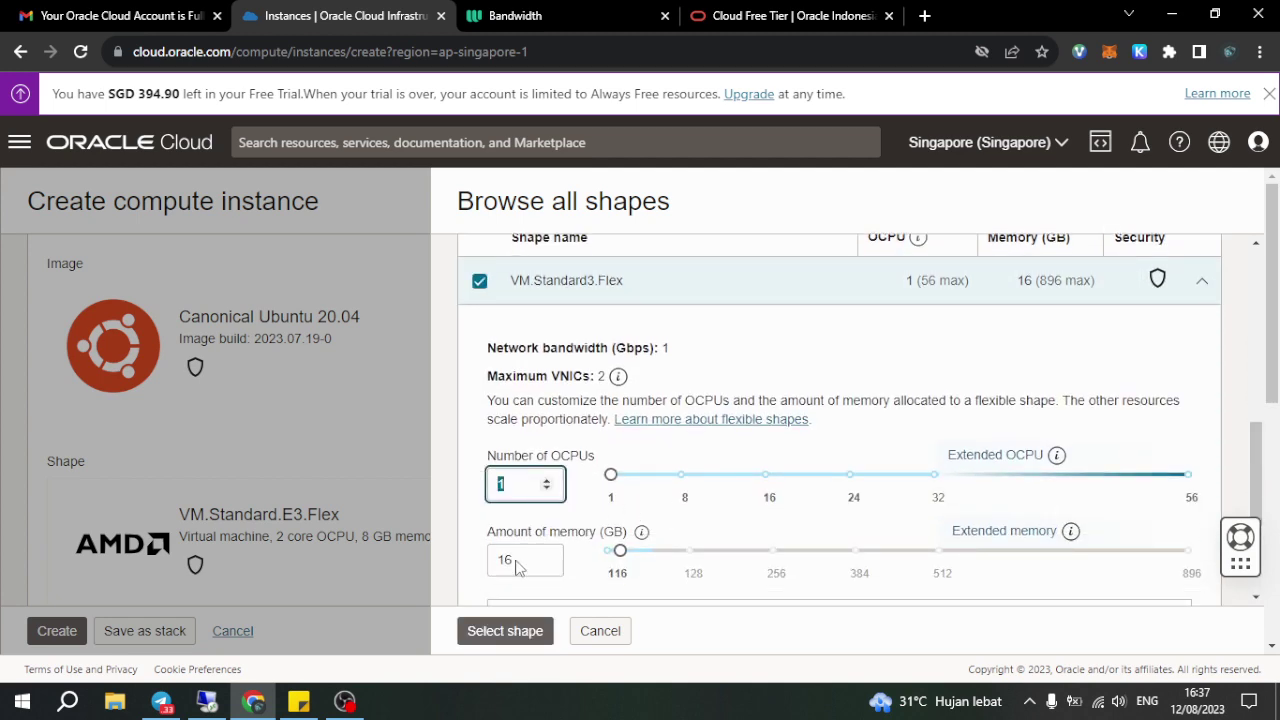
pyautogui.write('2')
pyautogui.press('Tab')
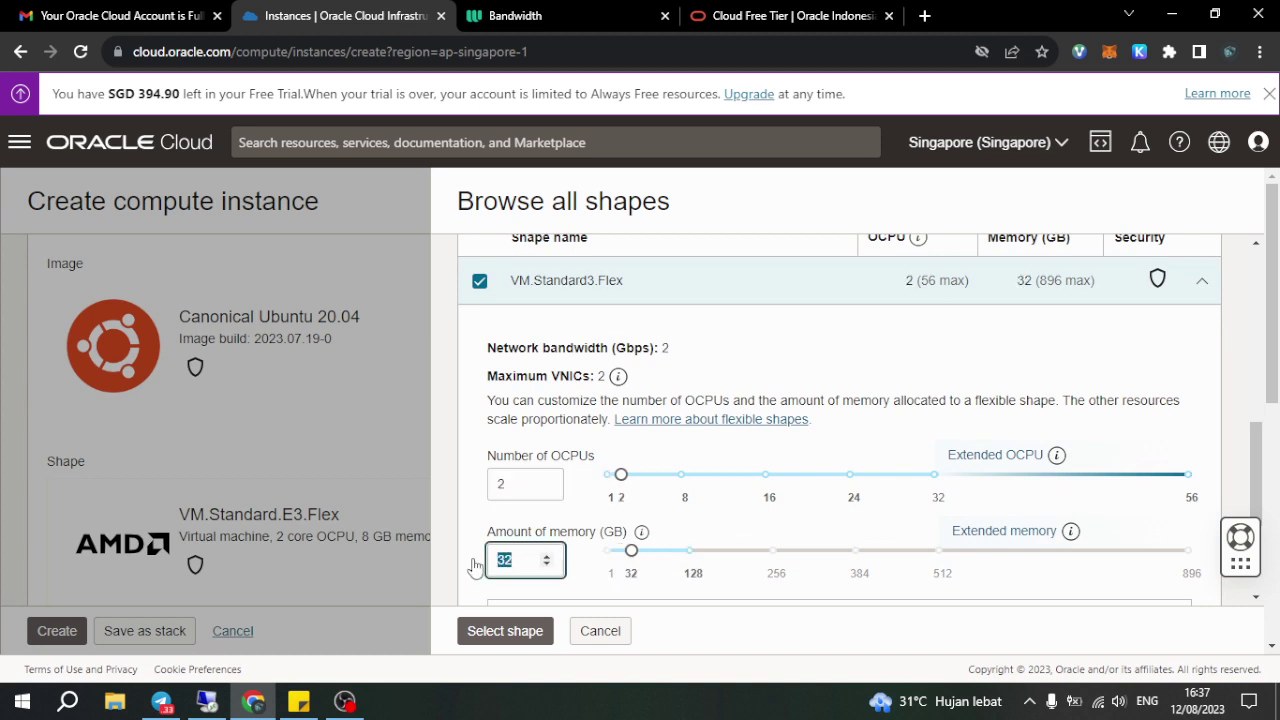
pyautogui.write('8')
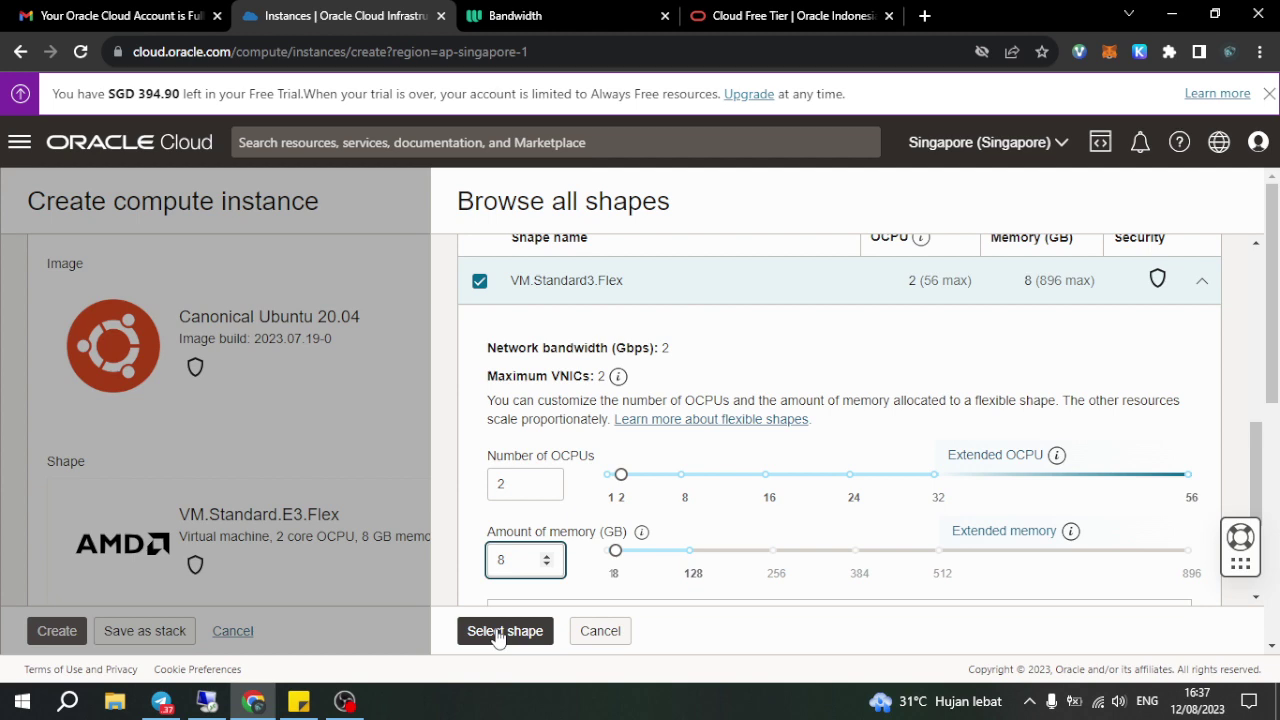
pyautogui.click(498, 636)
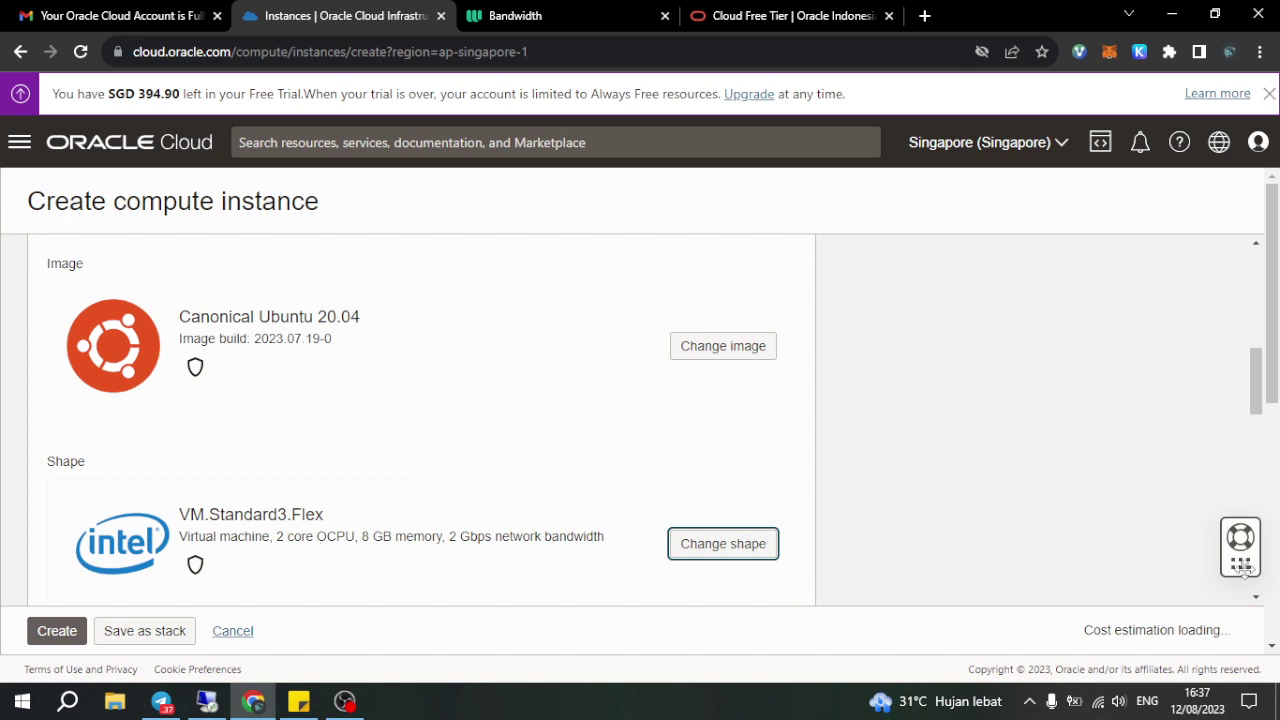
# Step: Specify a custom boot volume size of 100 GB and look over the boot volume performance settings
pyautogui.moveTo(1262, 395); pyautogui.dragTo(1258, 582)
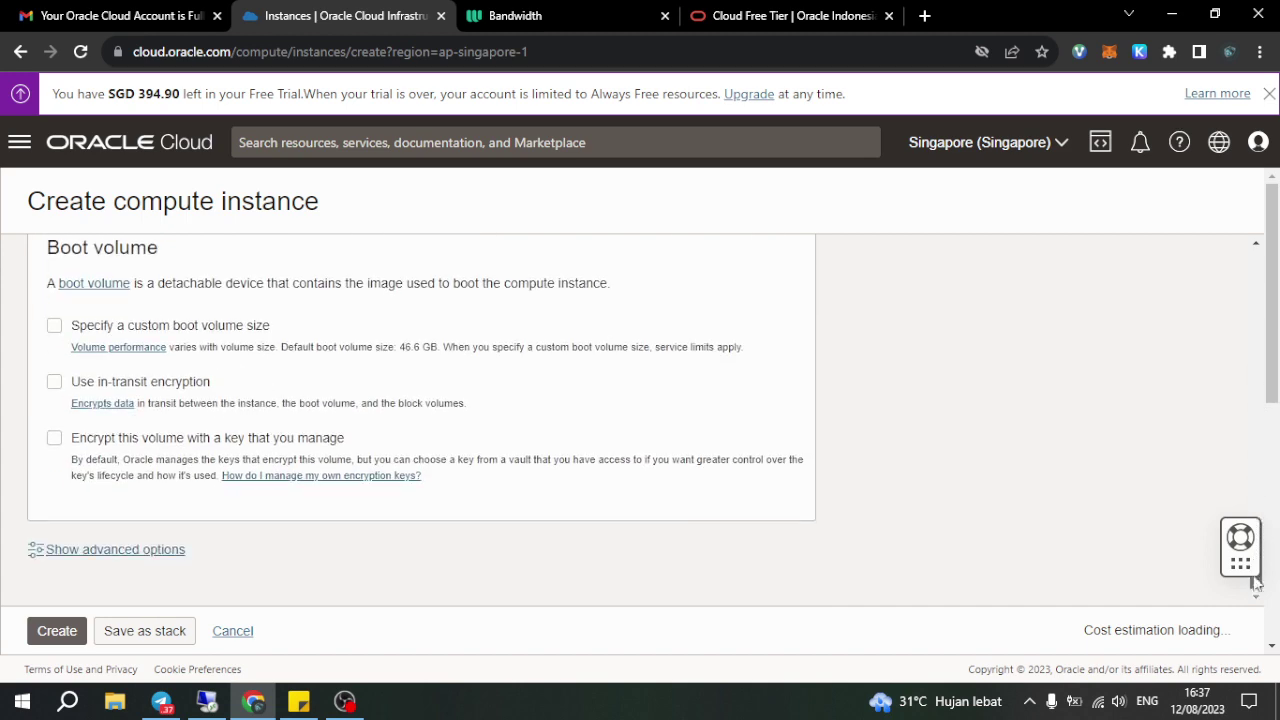
pyautogui.click(53, 327)
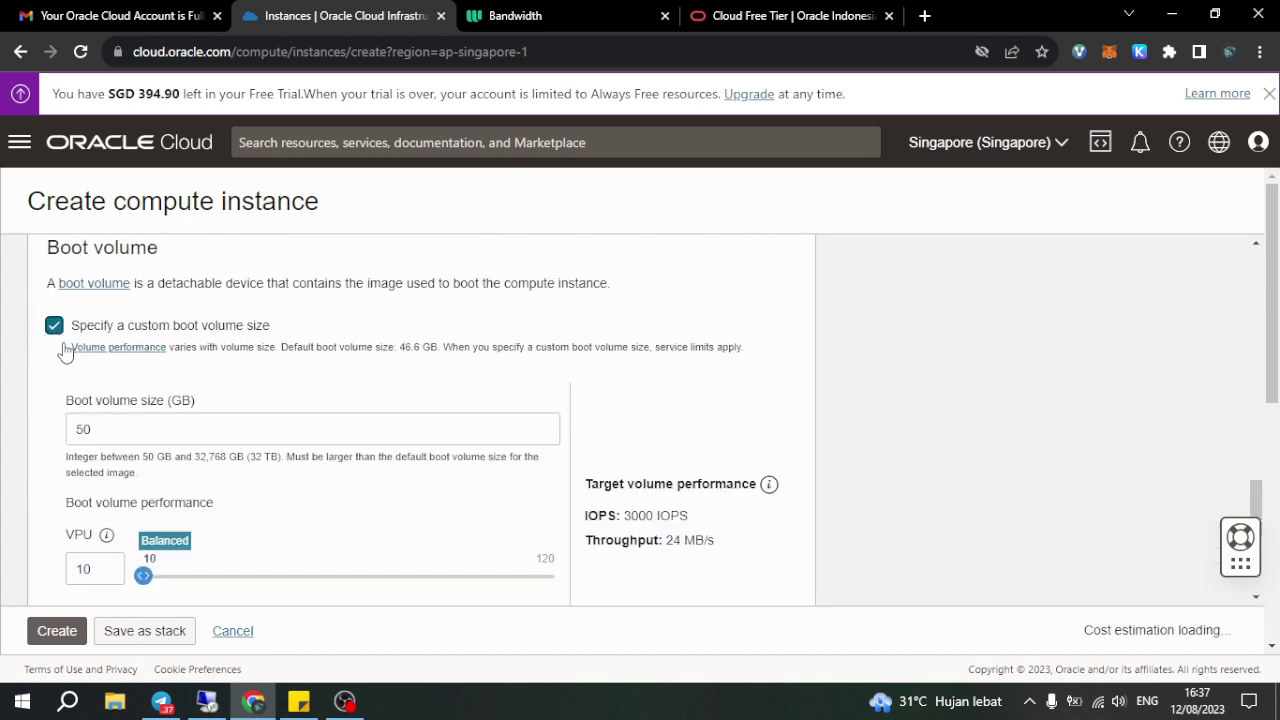
pyautogui.doubleClick(36, 428)
pyautogui.write('100')
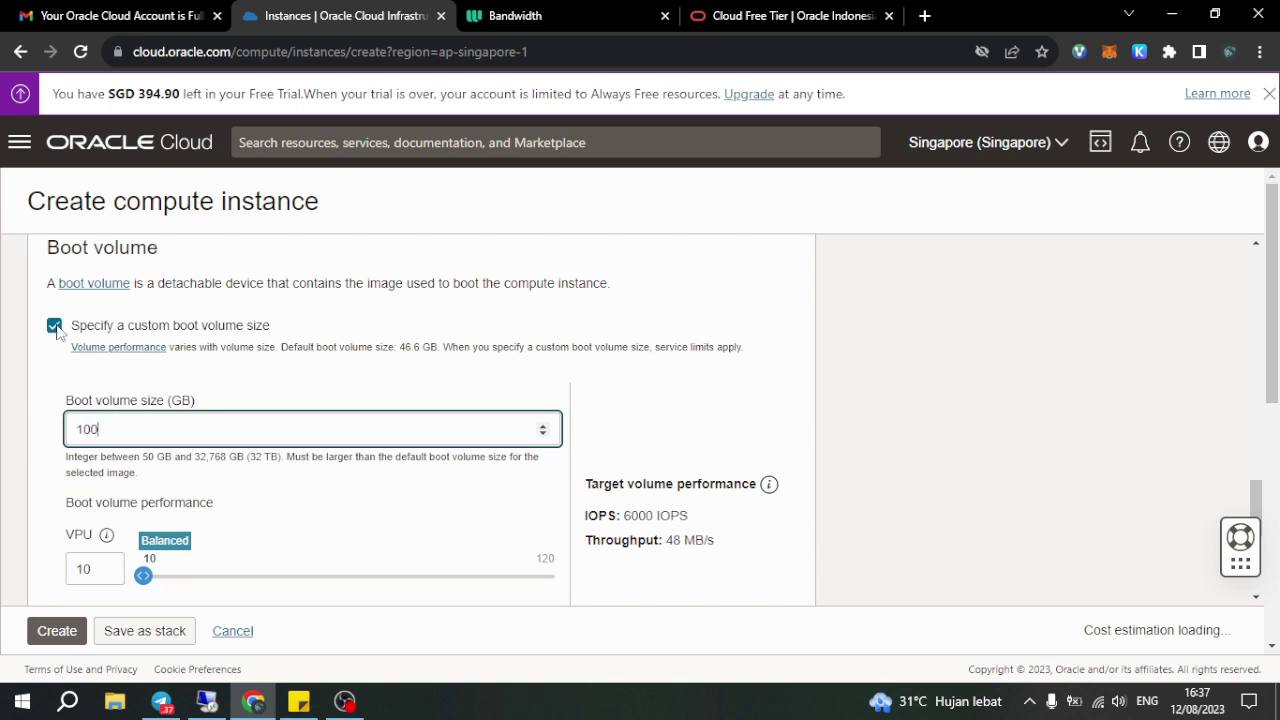
pyautogui.moveTo(1258, 490)
pyautogui.mouseDown()
pyautogui.moveTo(1255, 290)
pyautogui.moveTo(1237, 245)
pyautogui.moveTo(1252, 550)
pyautogui.moveTo(1247, 474)
pyautogui.moveTo(1252, 492)
pyautogui.mouseUp()
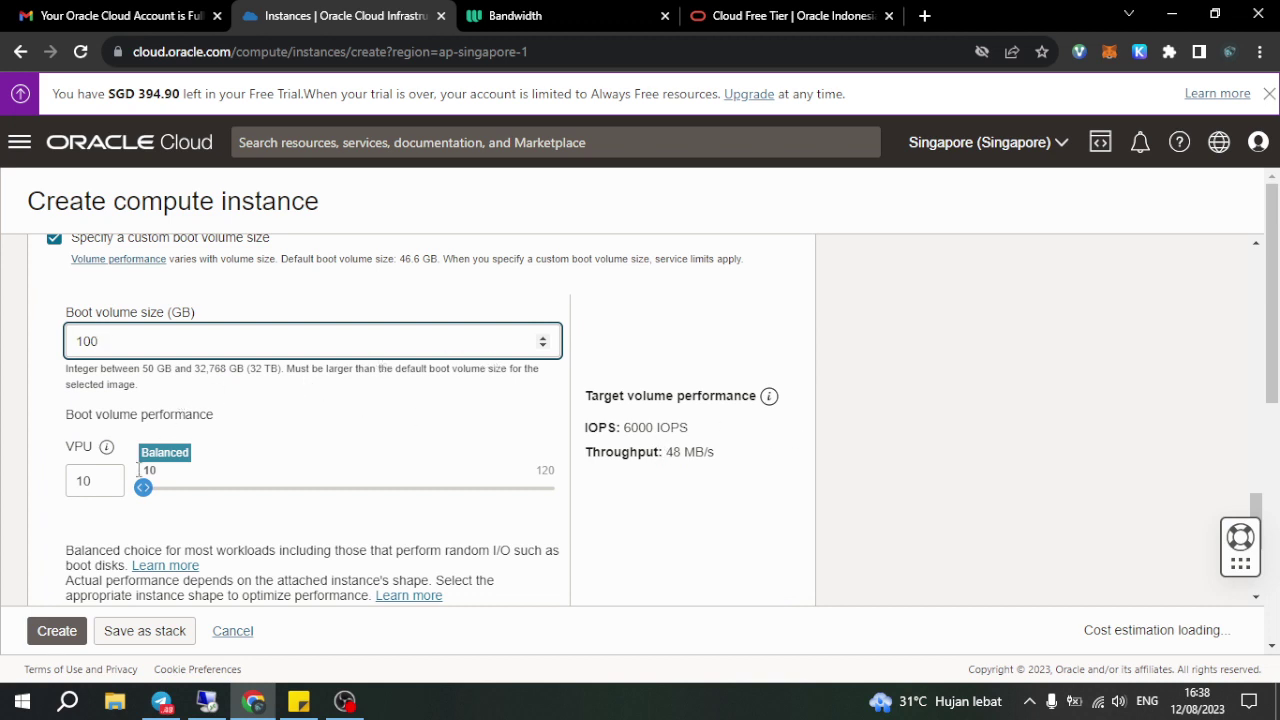
pyautogui.moveTo(108, 450)
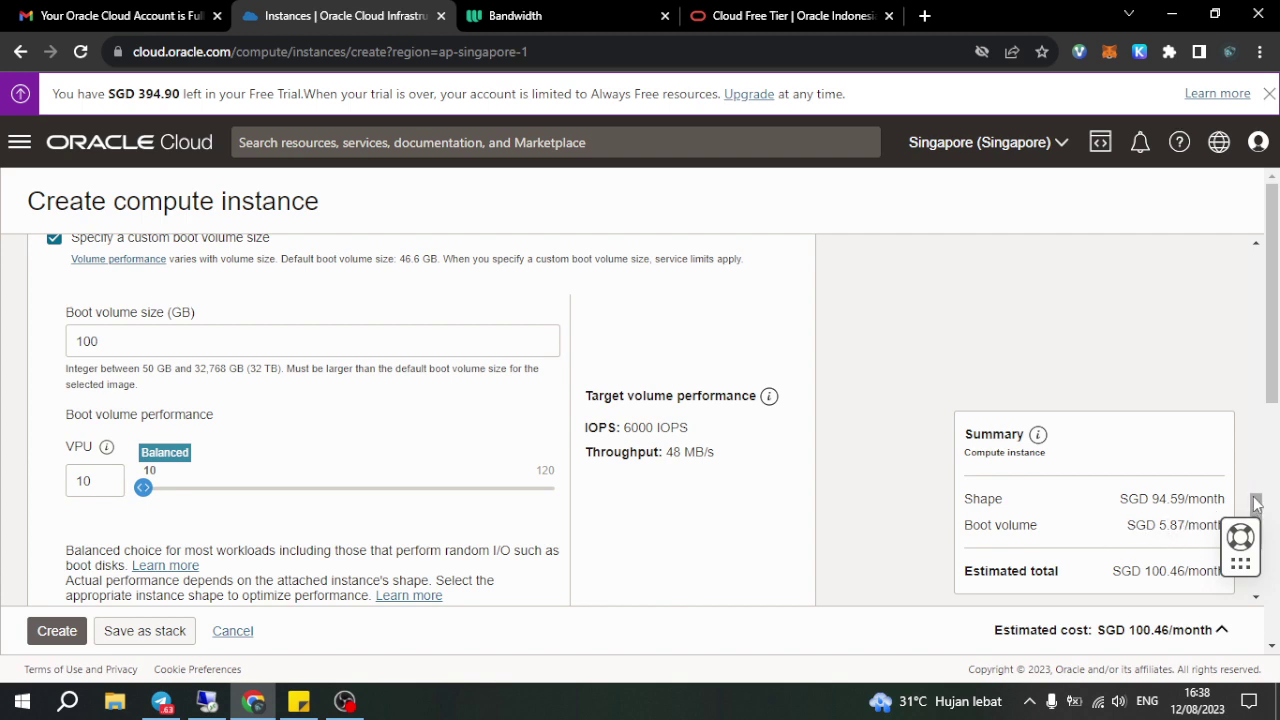
# Step: Review the chosen image, the shape's OCPU, memory and bandwidth details, and the remaining free trial credit
pyautogui.moveTo(1260, 505); pyautogui.dragTo(1270, 332)
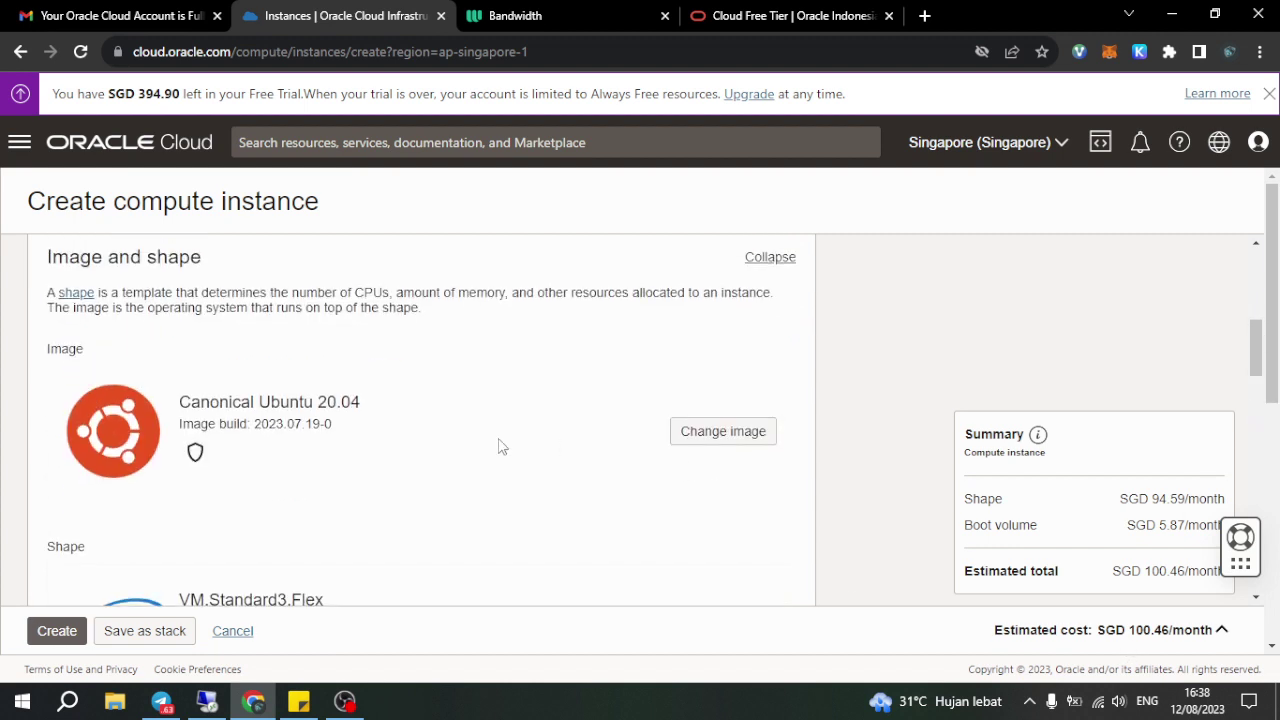
pyautogui.scroll(-3, 477, 446)
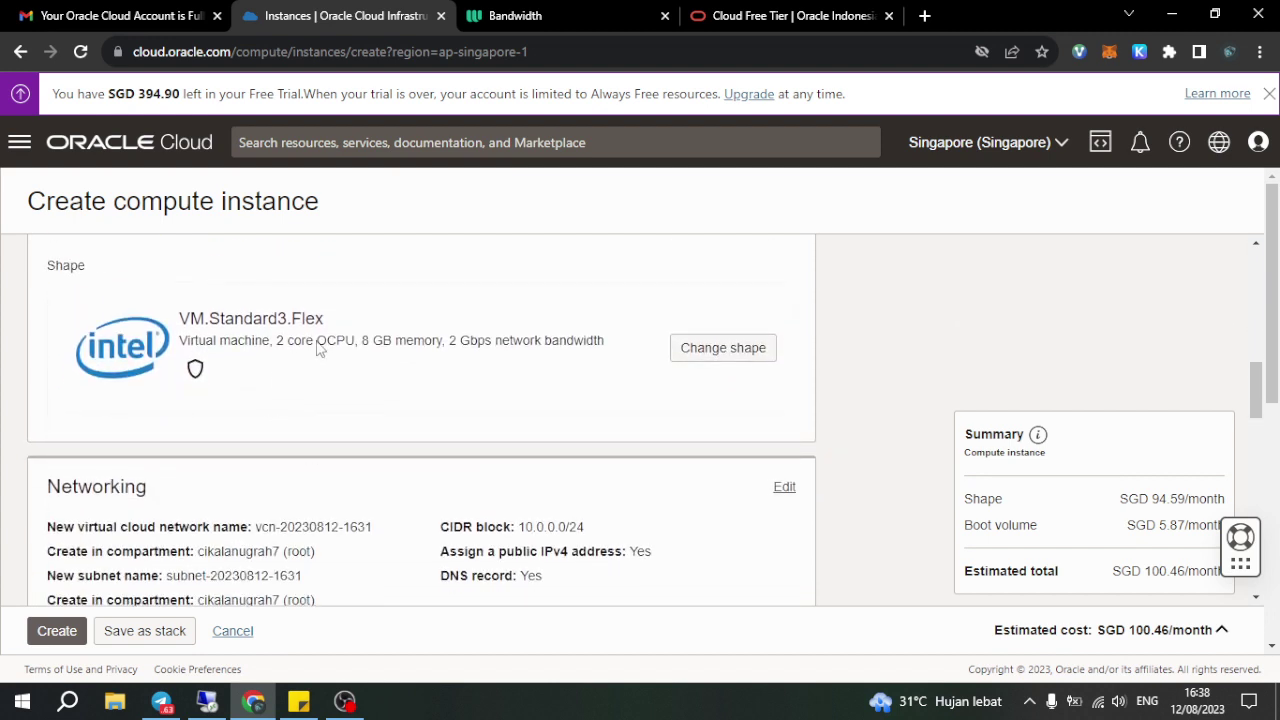
pyautogui.moveTo(279, 344); pyautogui.dragTo(591, 374)
pyautogui.click(591, 374)
pyautogui.moveTo(463, 347); pyautogui.dragTo(510, 358)
pyautogui.click(668, 254)
pyautogui.moveTo(188, 93); pyautogui.dragTo(136, 93)
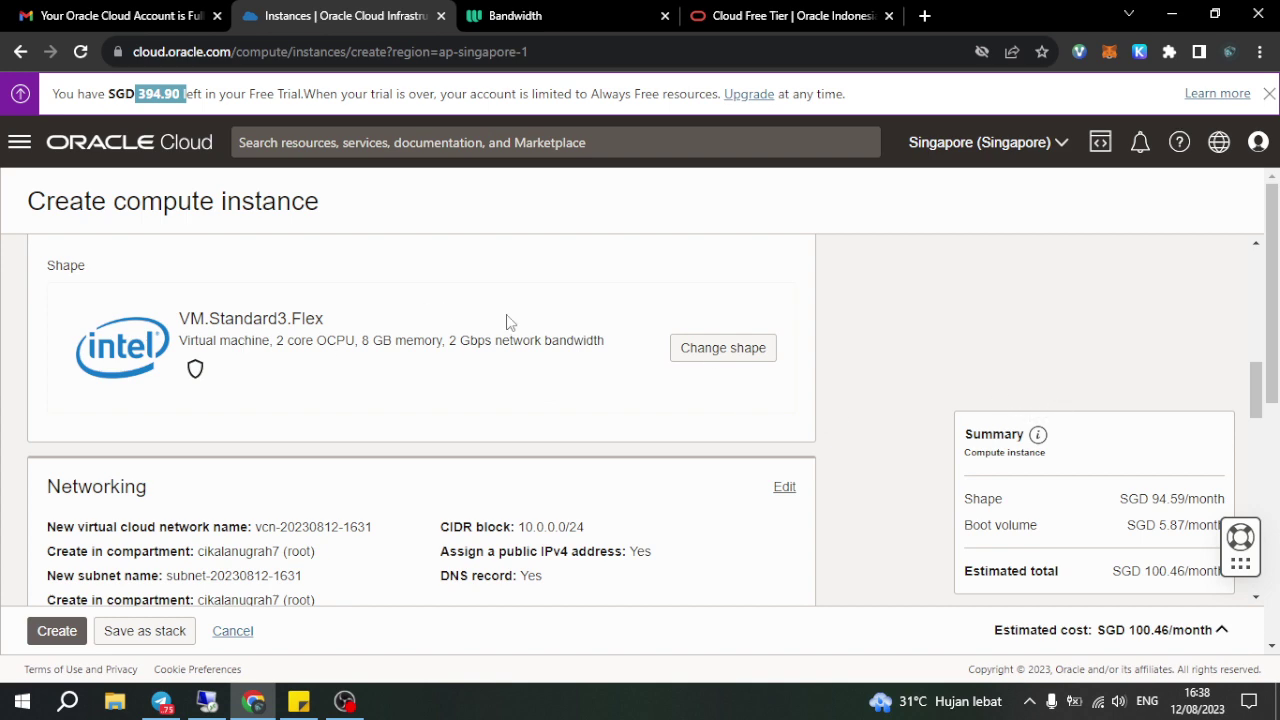
# Step: Leave the instance creation form and open the list of existing compute instances
pyautogui.moveTo(1258, 375); pyautogui.dragTo(1275, 222)
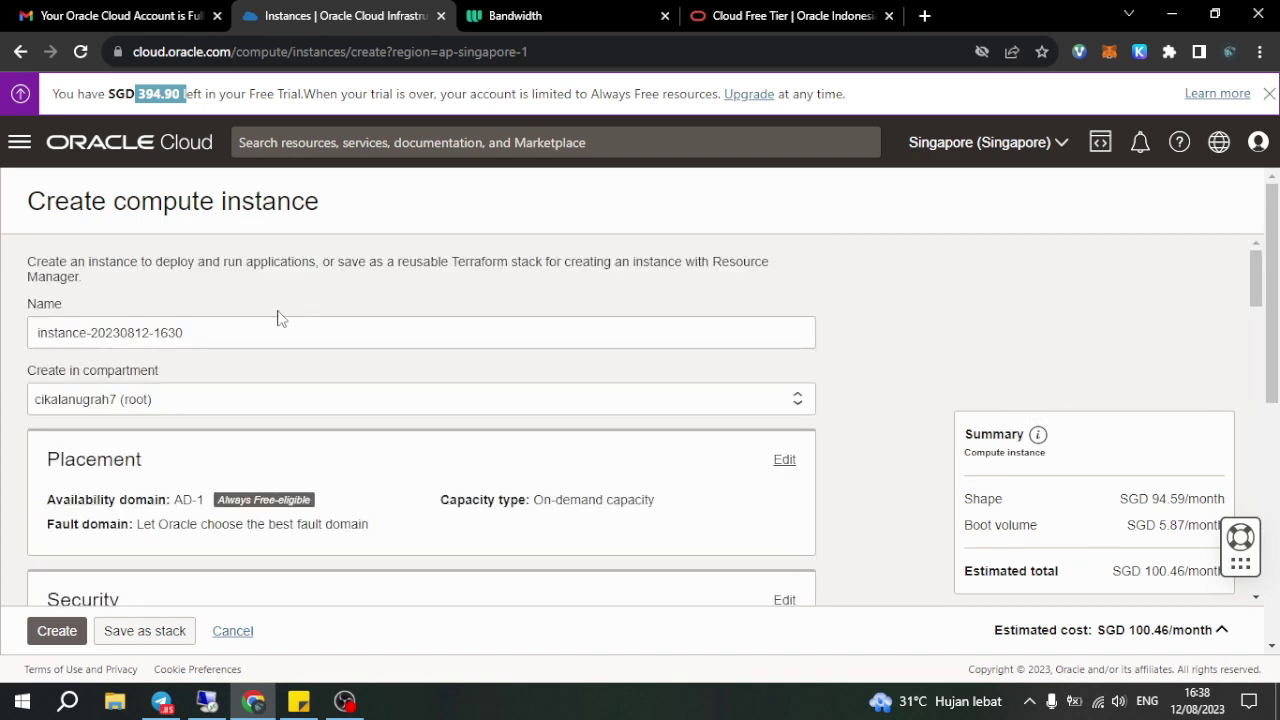
pyautogui.click(22, 143)
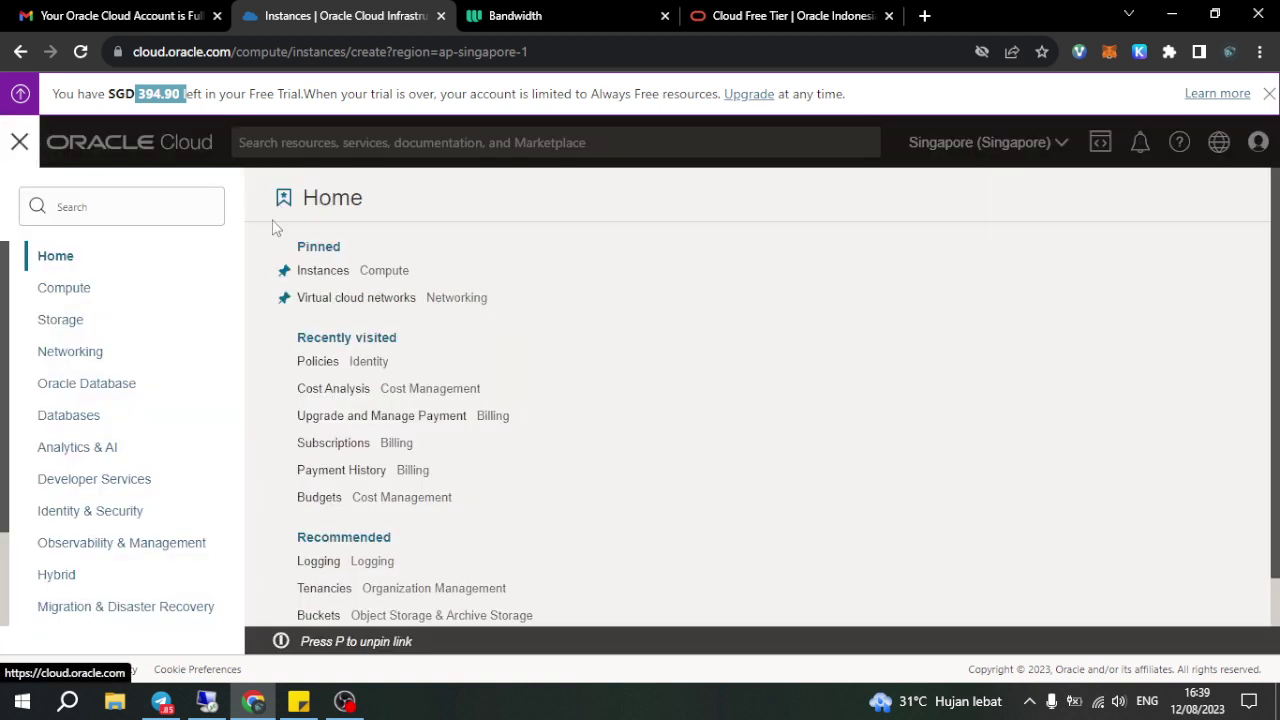
pyautogui.click(334, 274)
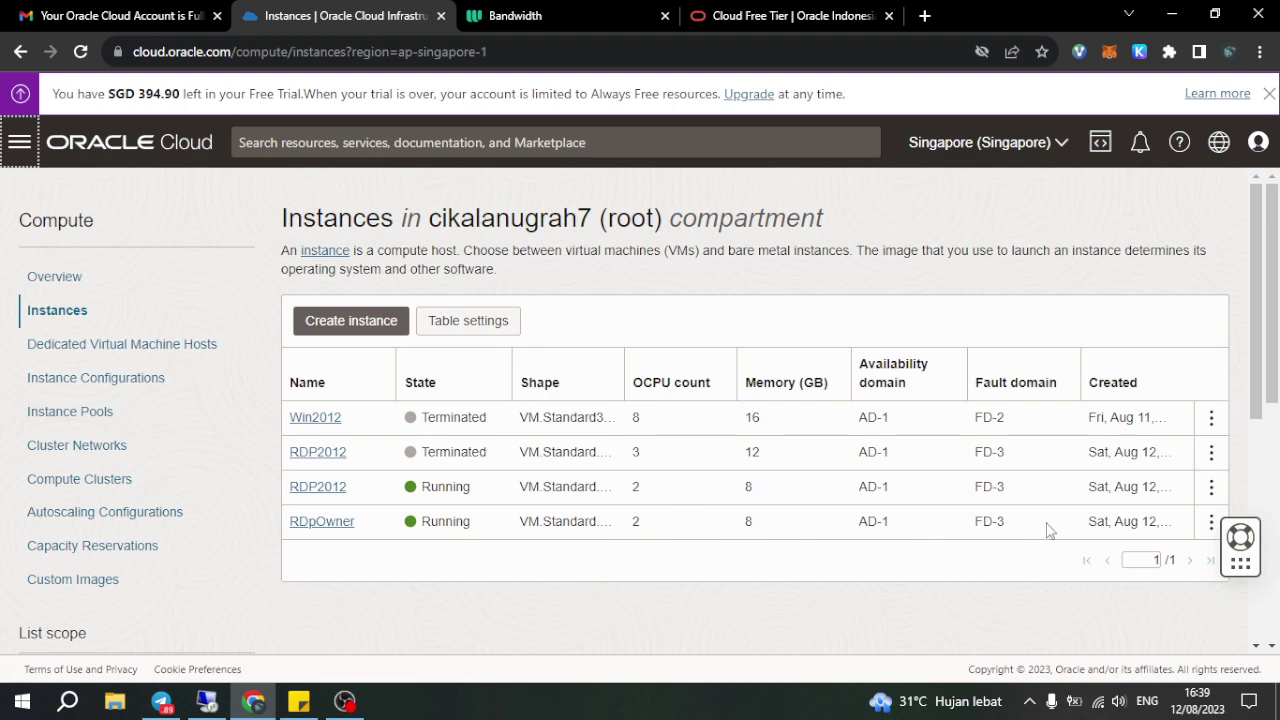
# Step: Minimize the browser and OBS windows, and launch PuTTY
pyautogui.click(1172, 15)
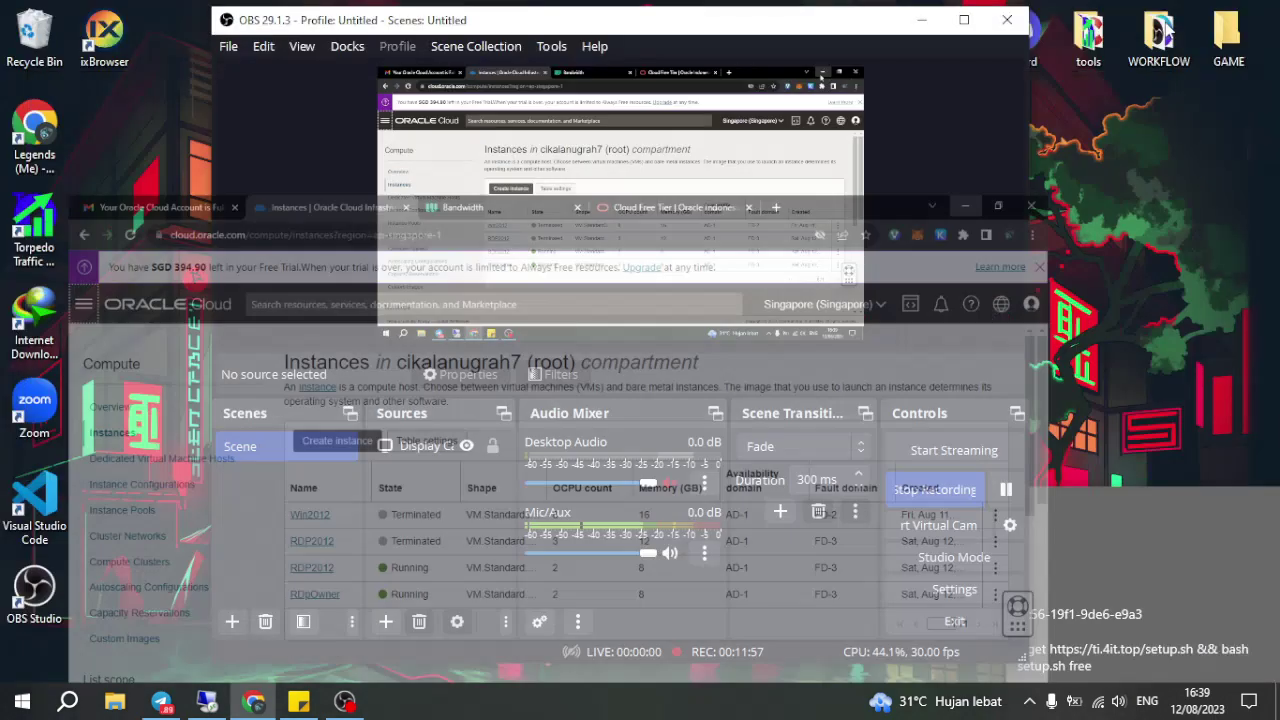
pyautogui.click(921, 20)
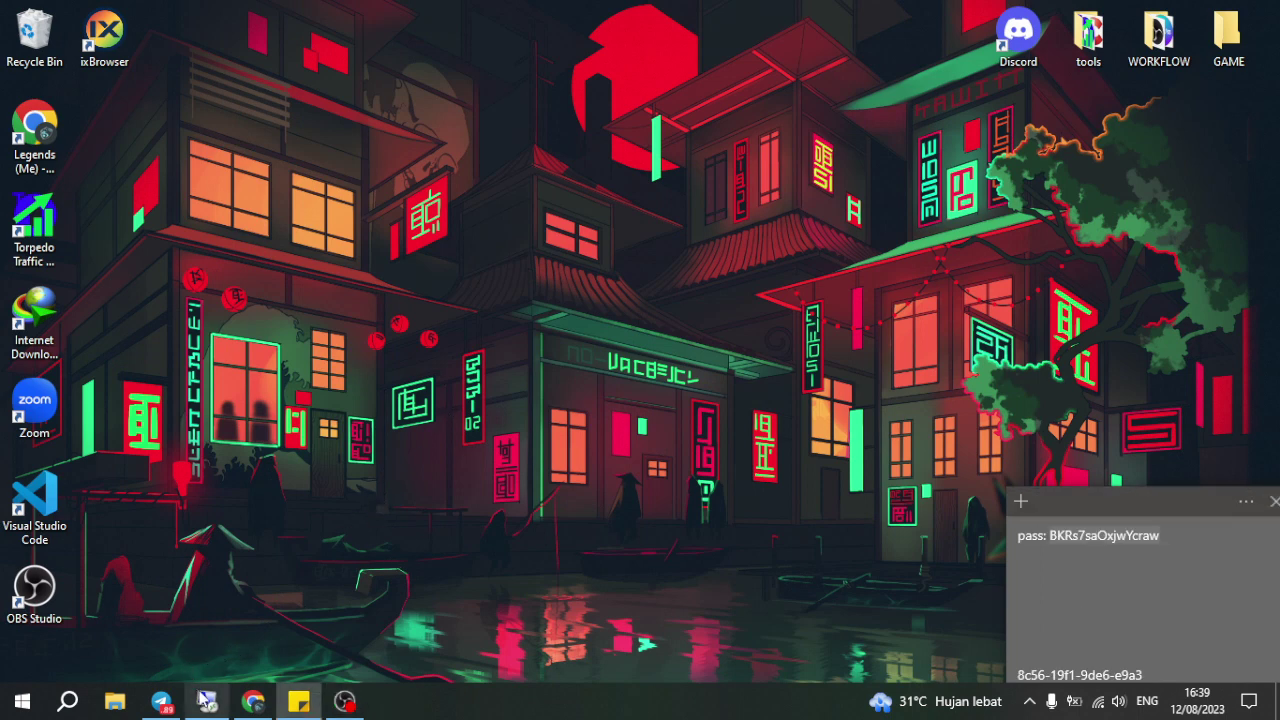
pyautogui.click(67, 702)
pyautogui.write('puuty')
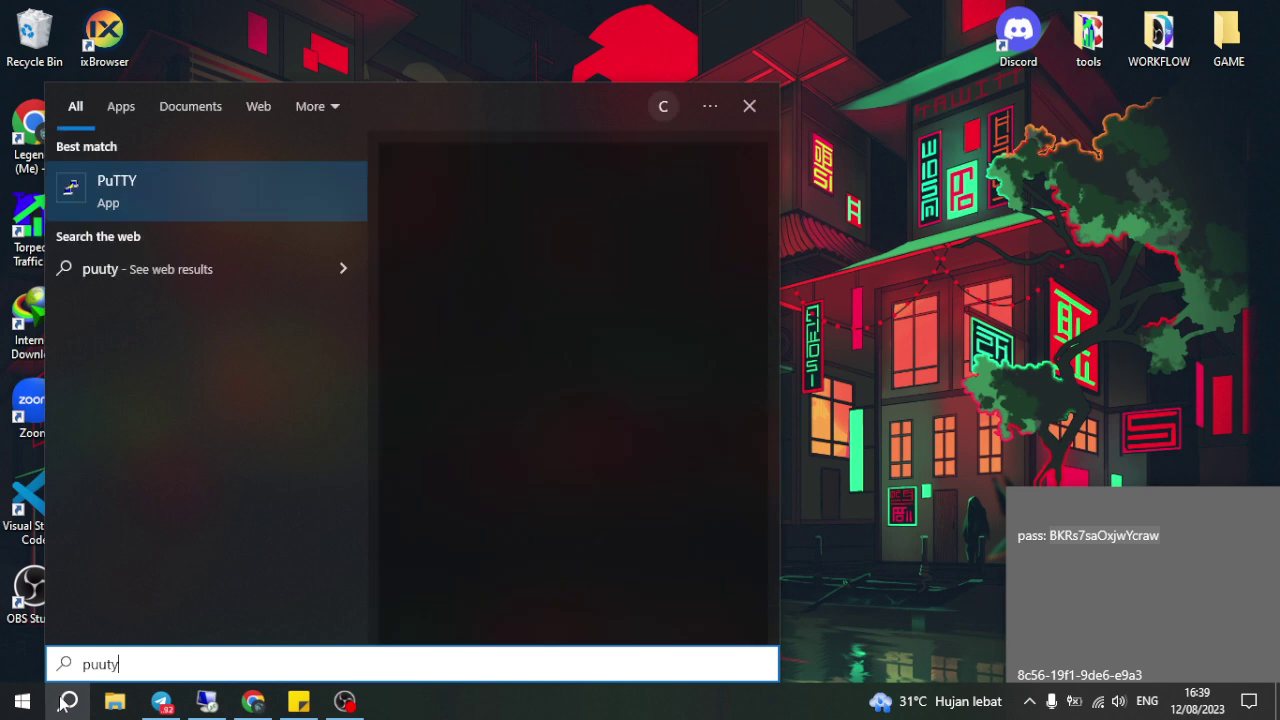
pyautogui.click(165, 186)
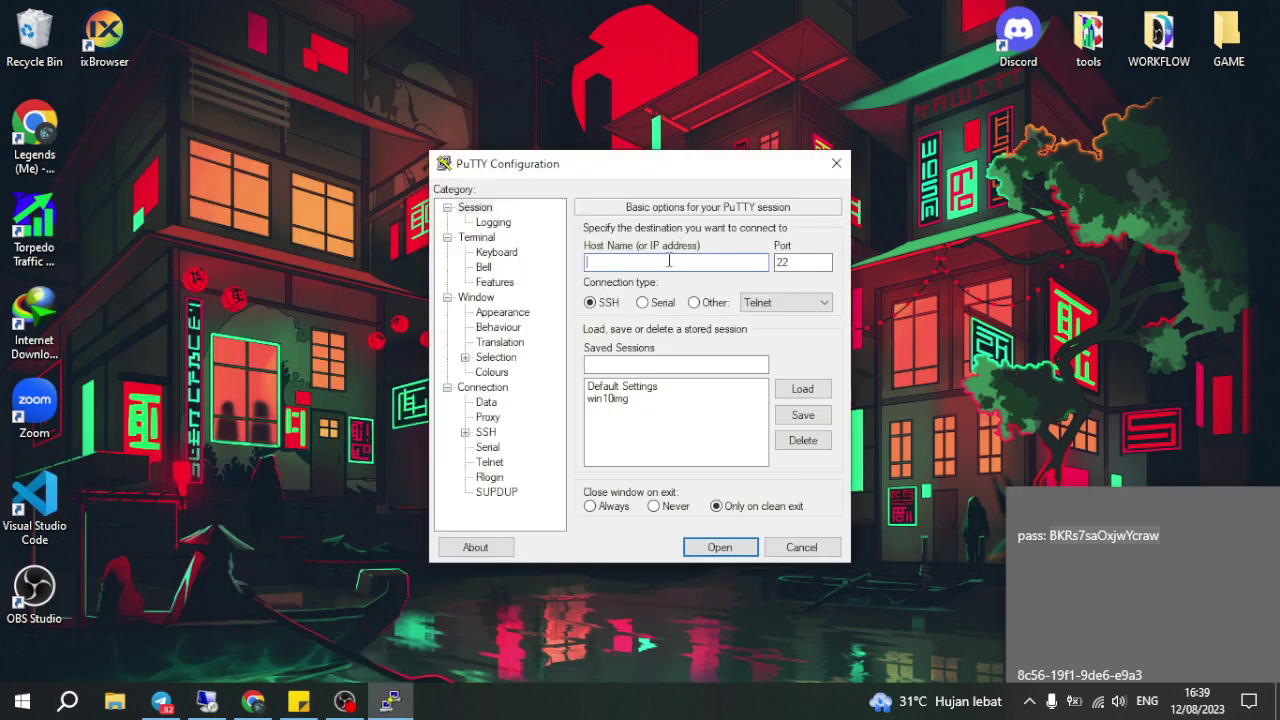
# Step: Show where the private key file for SSH authentication is chosen in PuTTY, and dismiss the file selection without choosing one
pyautogui.click(465, 433)
pyautogui.click(502, 449)
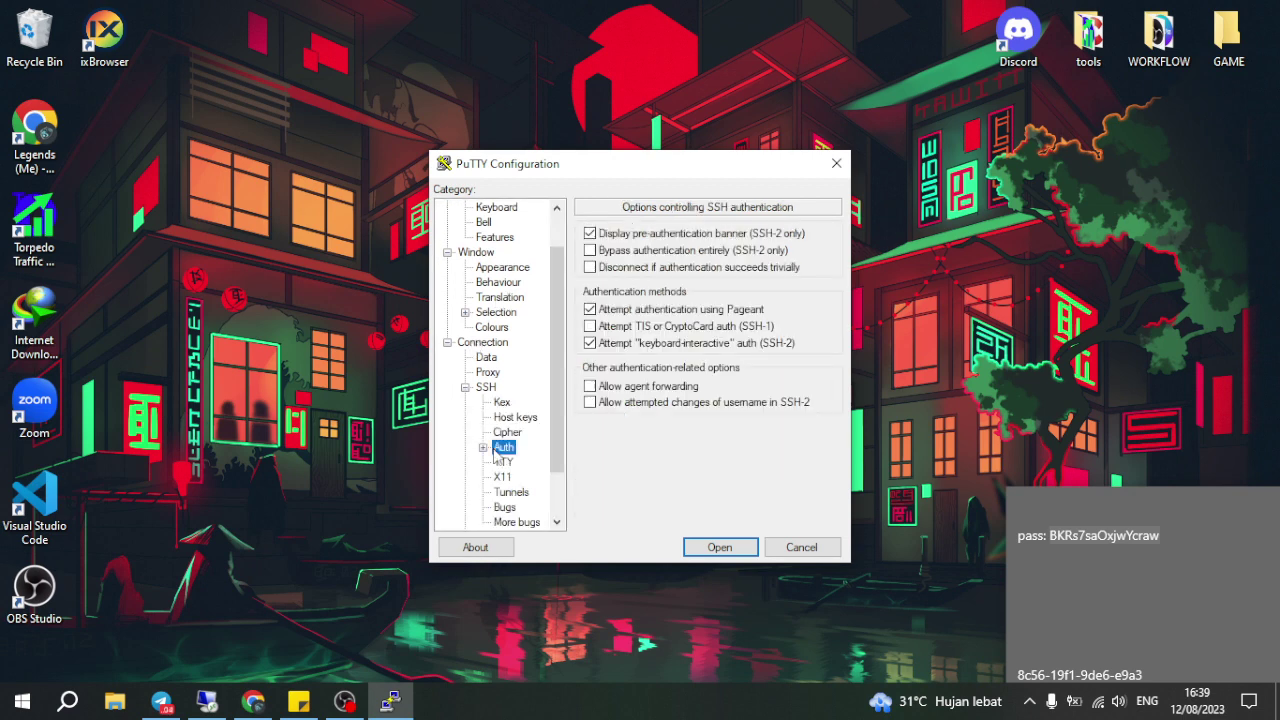
pyautogui.click(483, 448)
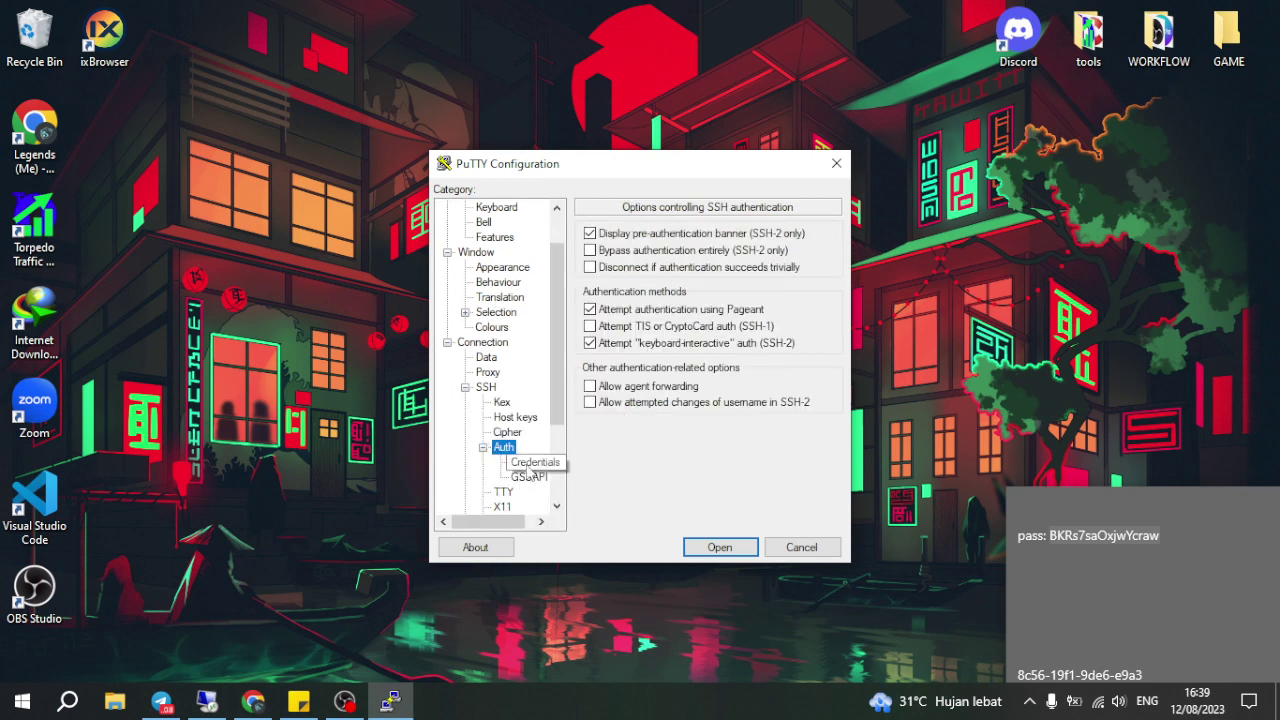
pyautogui.click(528, 462)
pyautogui.click(801, 266)
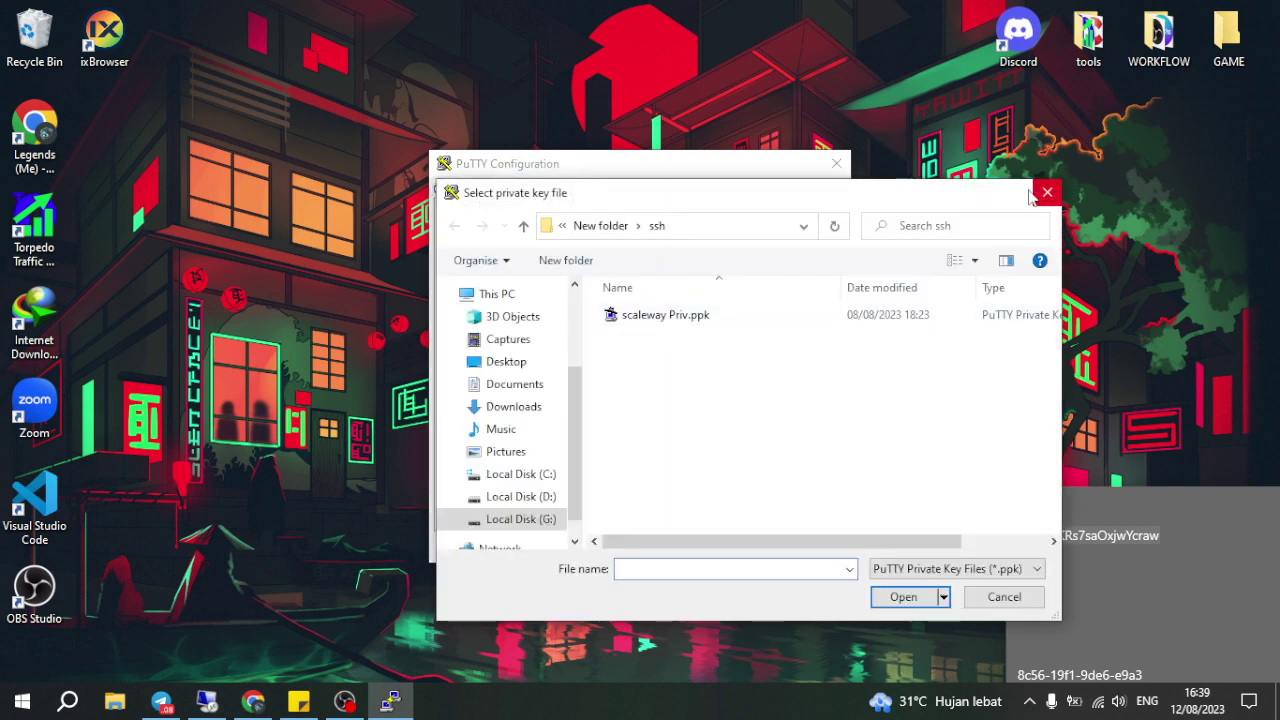
pyautogui.click(1045, 196)
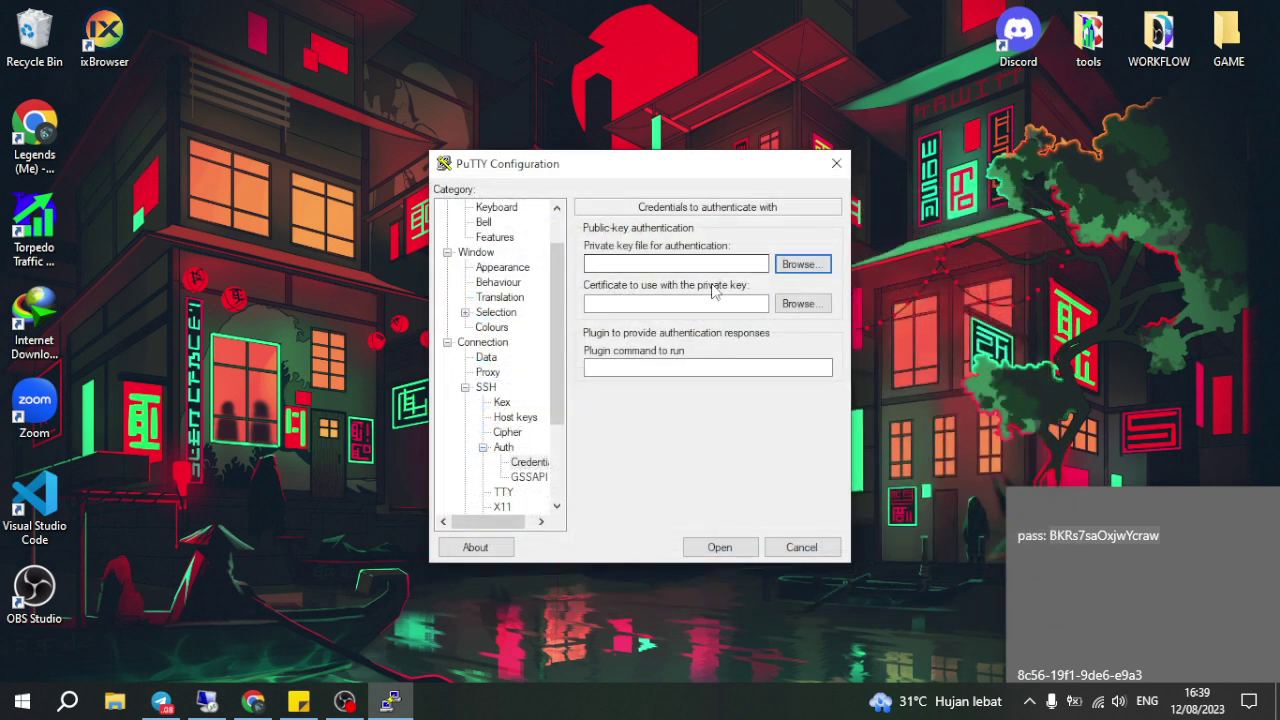
pyautogui.moveTo(725, 174); pyautogui.dragTo(823, 165)
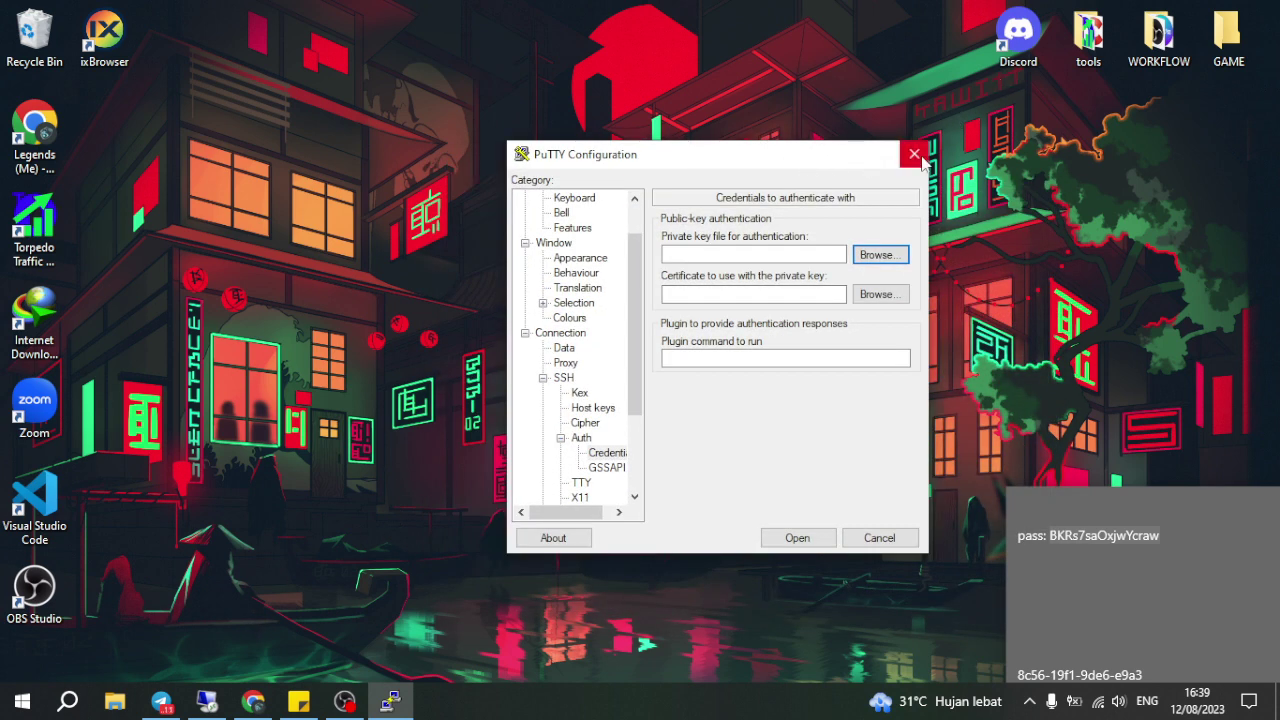
# Step: Search the computer for PuTTYgen and launch the key generator
pyautogui.click(67, 701)
pyautogui.write('putytgen')
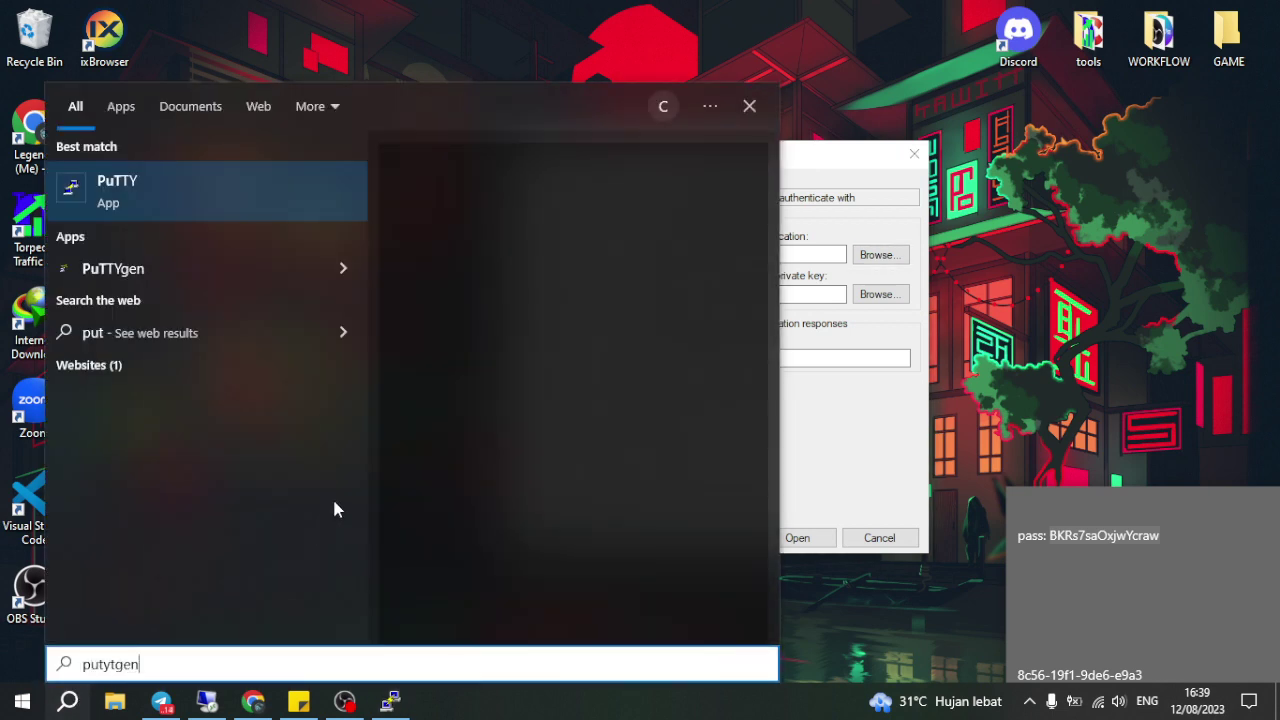
pyautogui.press('BackSpace')
pyautogui.press('BackSpace')
pyautogui.press('BackSpace')
pyautogui.press('BackSpace')
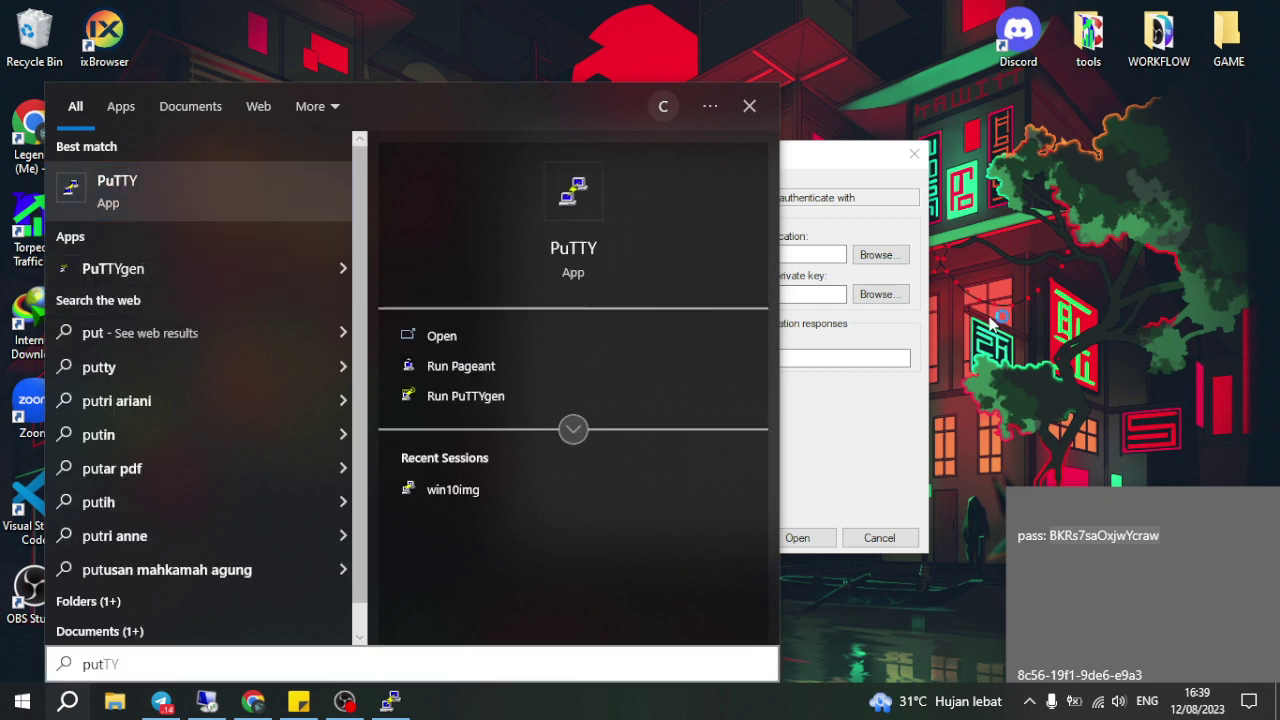
pyautogui.click(465, 396)
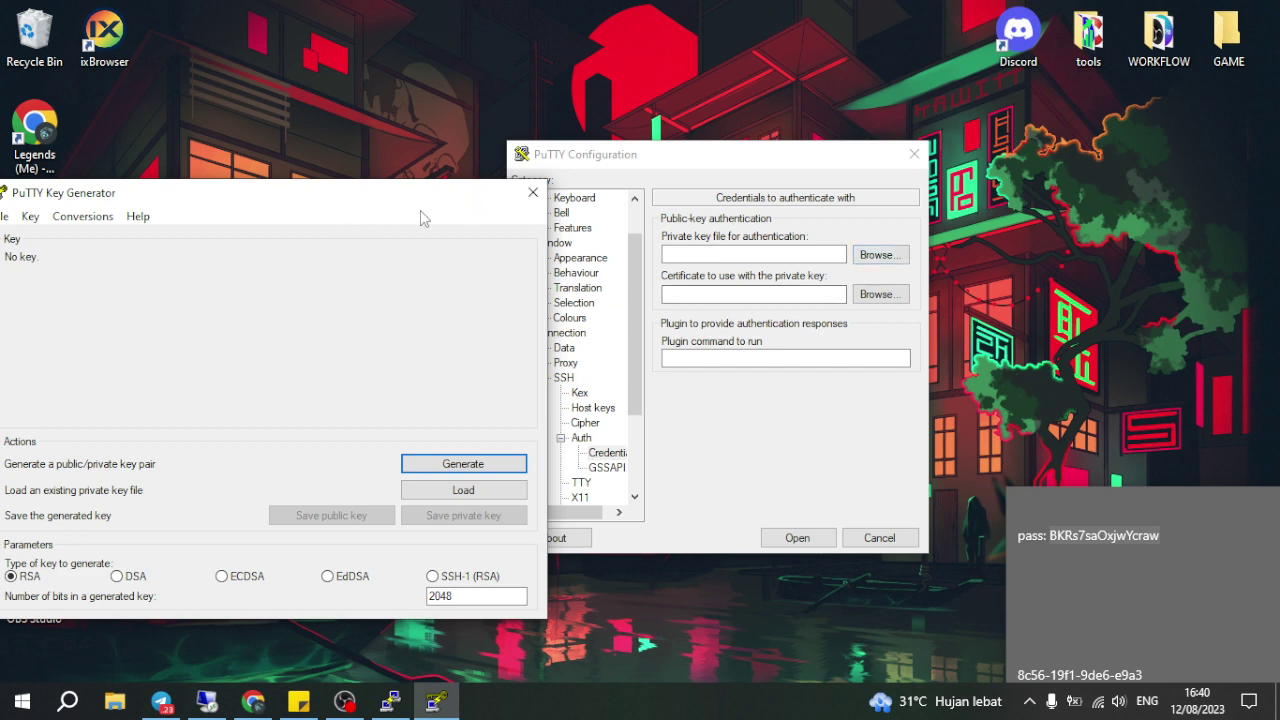
# Step: Show PuTTY's private key file selection again, dismiss it without choosing a file, and close PuTTYgen and PuTTY
pyautogui.click(879, 255)
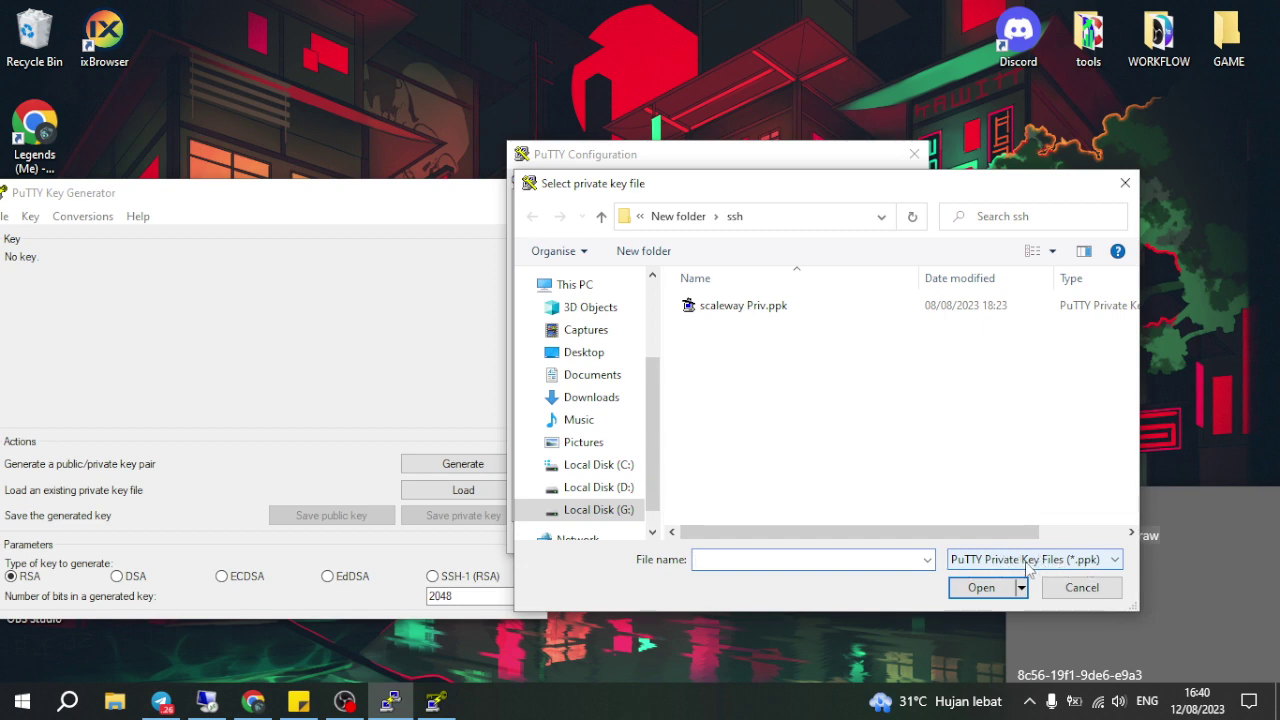
pyautogui.click(1118, 188)
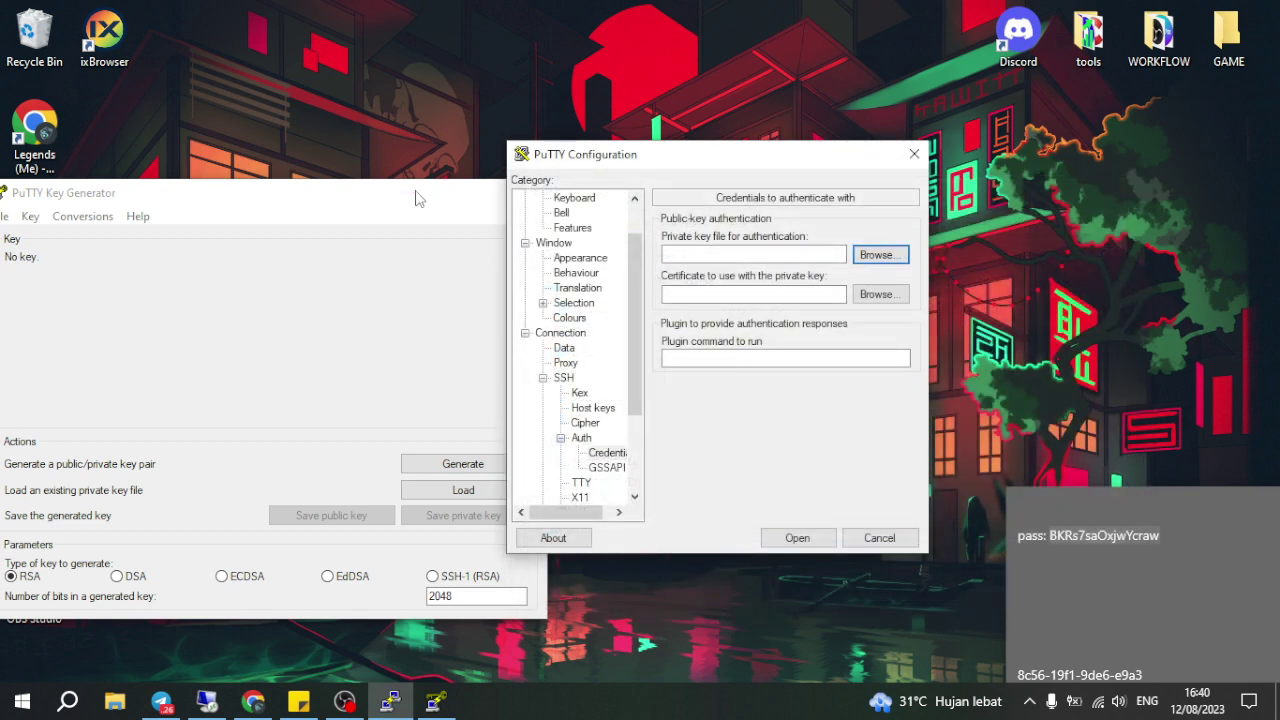
pyautogui.click(480, 192)
pyautogui.click(522, 192)
pyautogui.moveTo(638, 162); pyautogui.dragTo(715, 145)
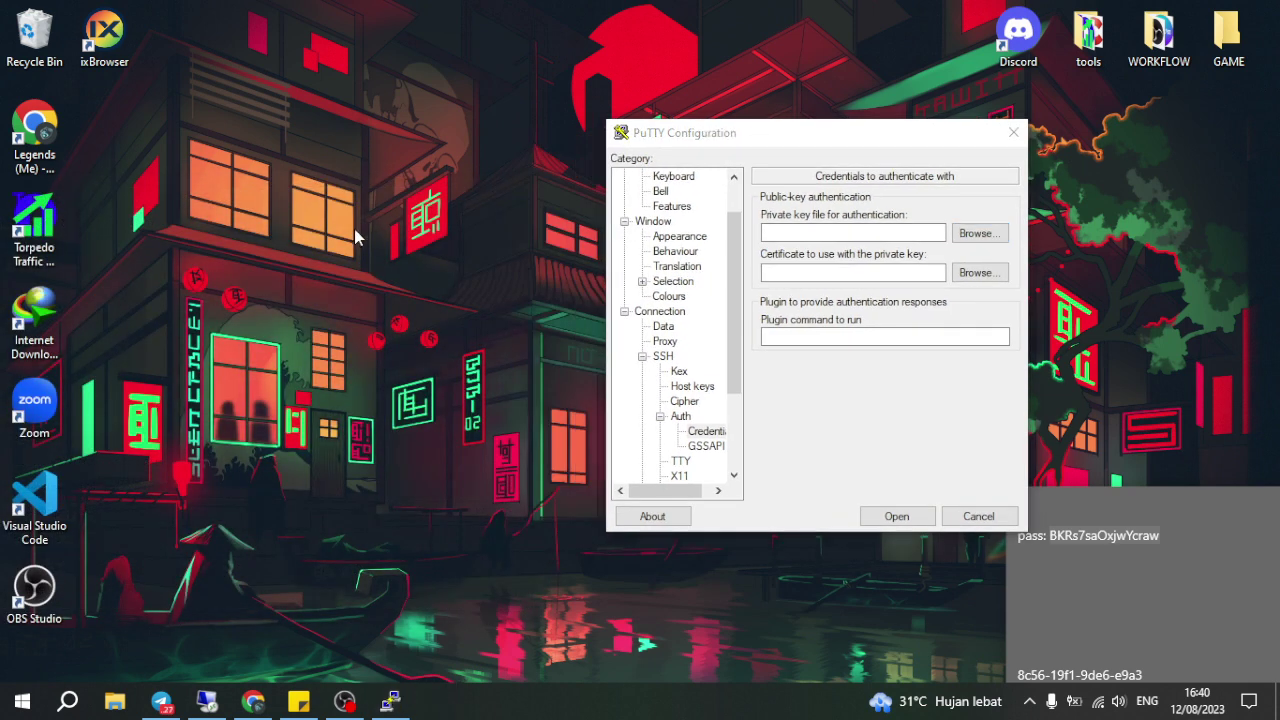
pyautogui.moveTo(848, 152); pyautogui.dragTo(711, 148)
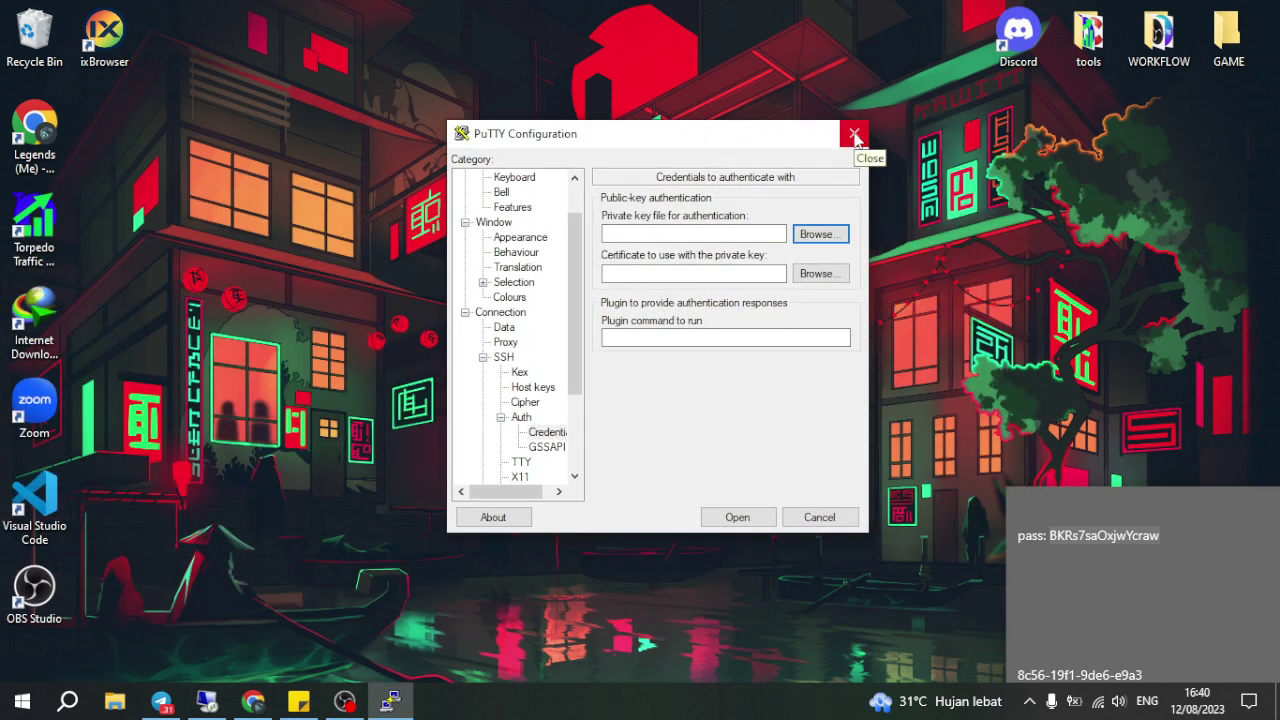
pyautogui.click(855, 137)
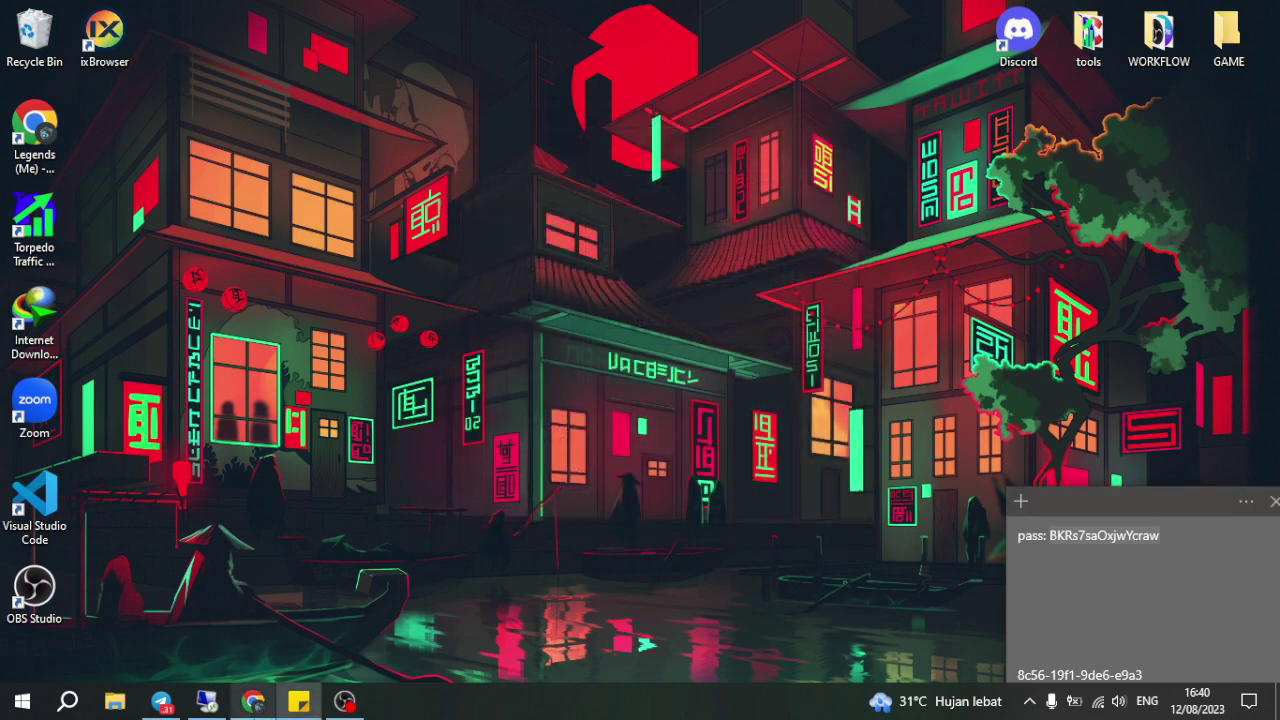
# Step: Switch to the browser and open TinyInstaller's pricing page in place of the Oracle Cloud Free Tier page
pyautogui.click(253, 701)
pyautogui.click(718, 12)
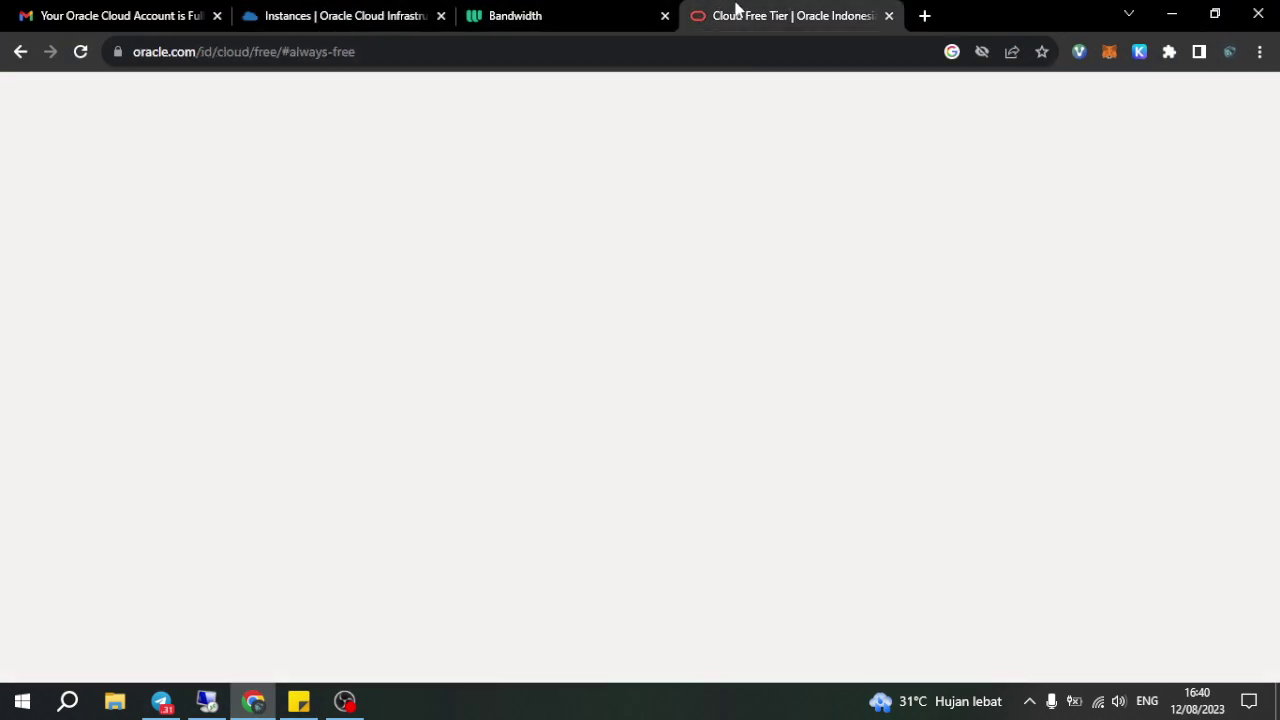
pyautogui.write('tinny')
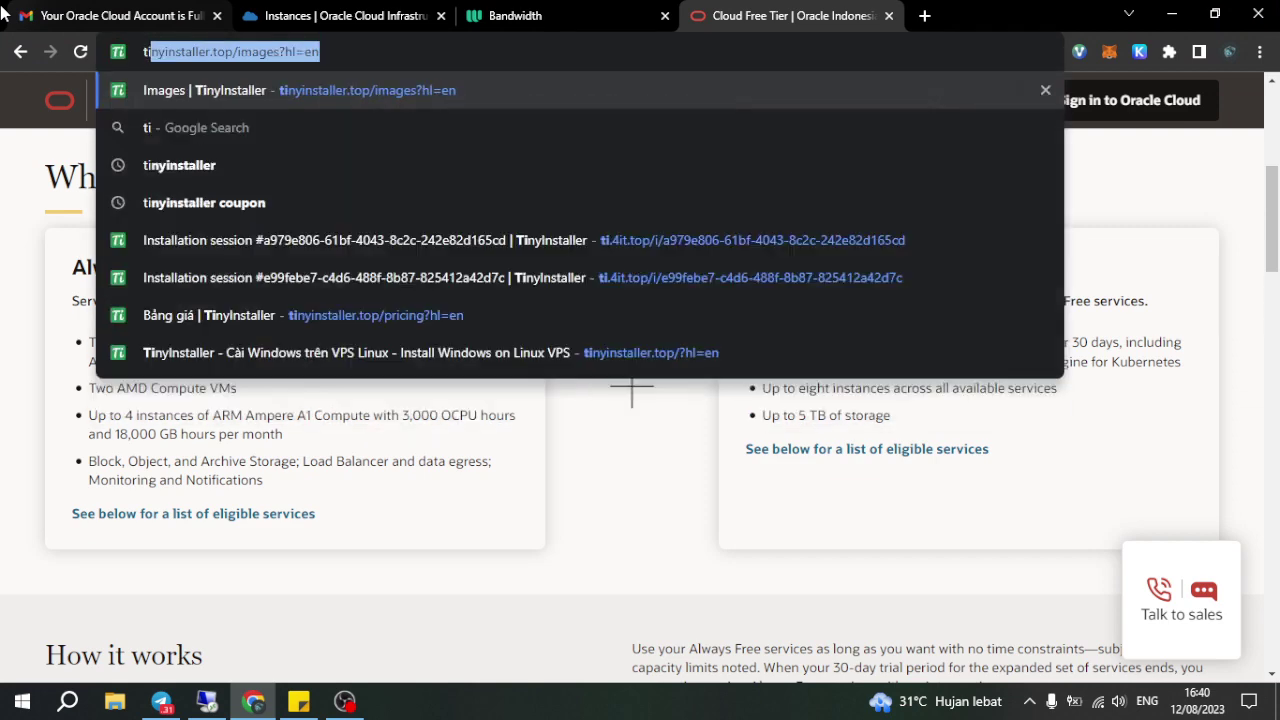
pyautogui.click(385, 86)
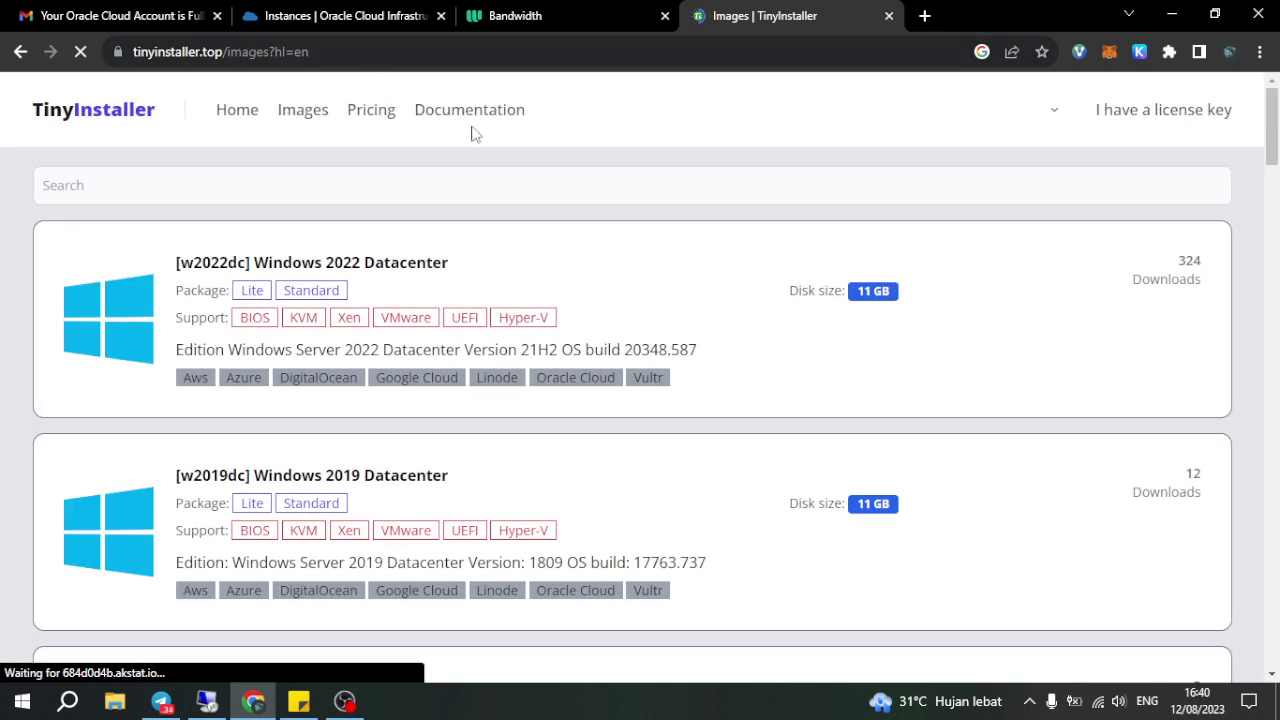
pyautogui.click(383, 125)
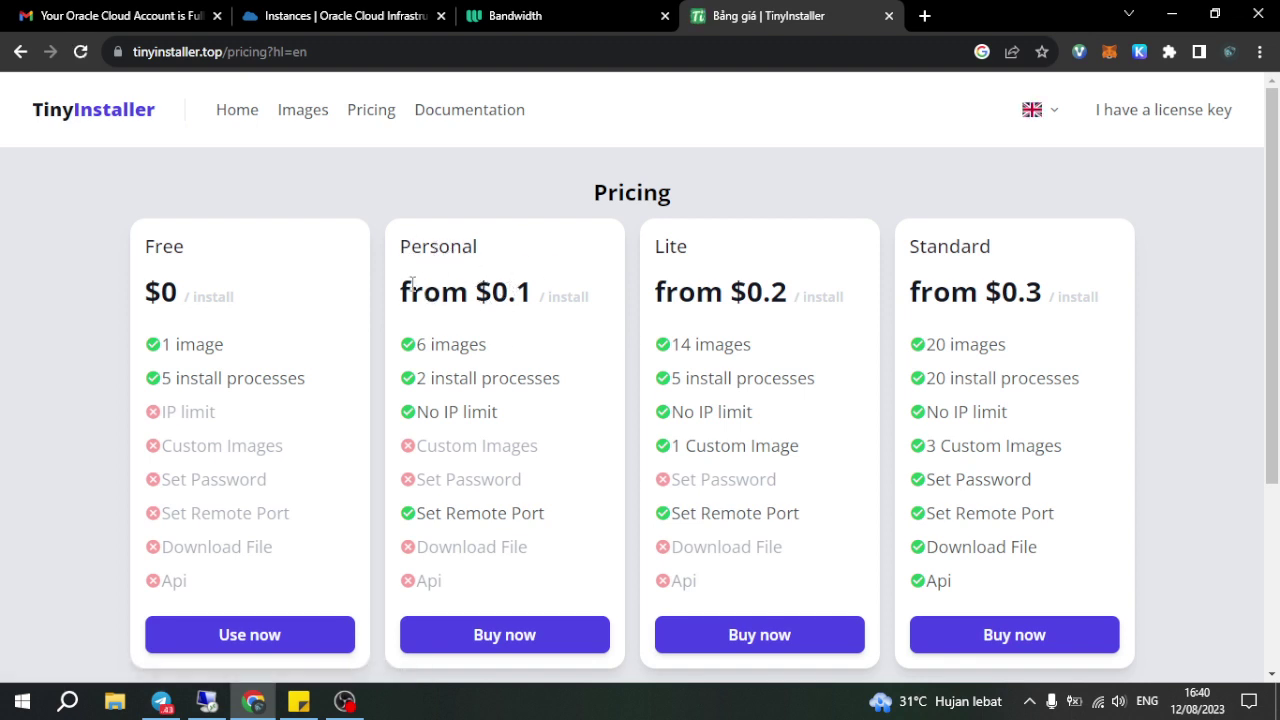
# Step: Examine the Personal plan's price per install and the images and features included in the Personal and Lite plans
pyautogui.moveTo(404, 289); pyautogui.dragTo(590, 293)
pyautogui.click(598, 293)
pyautogui.moveTo(458, 348)
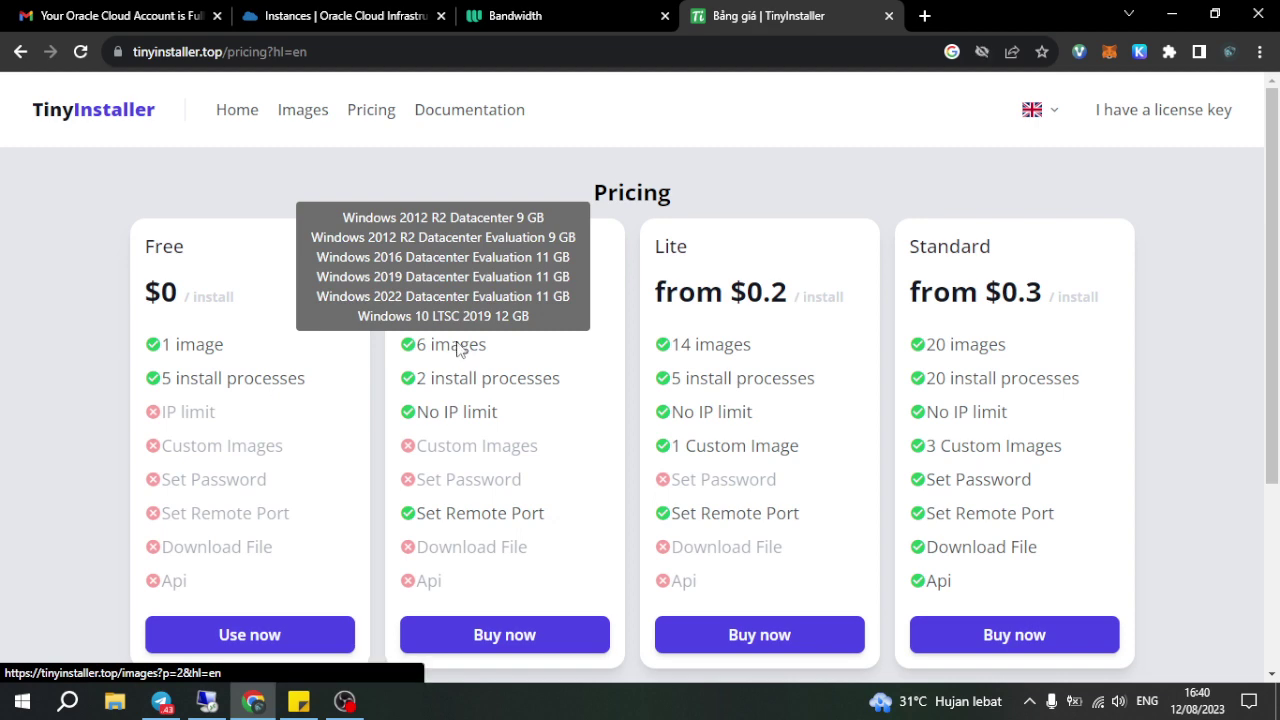
pyautogui.moveTo(680, 346)
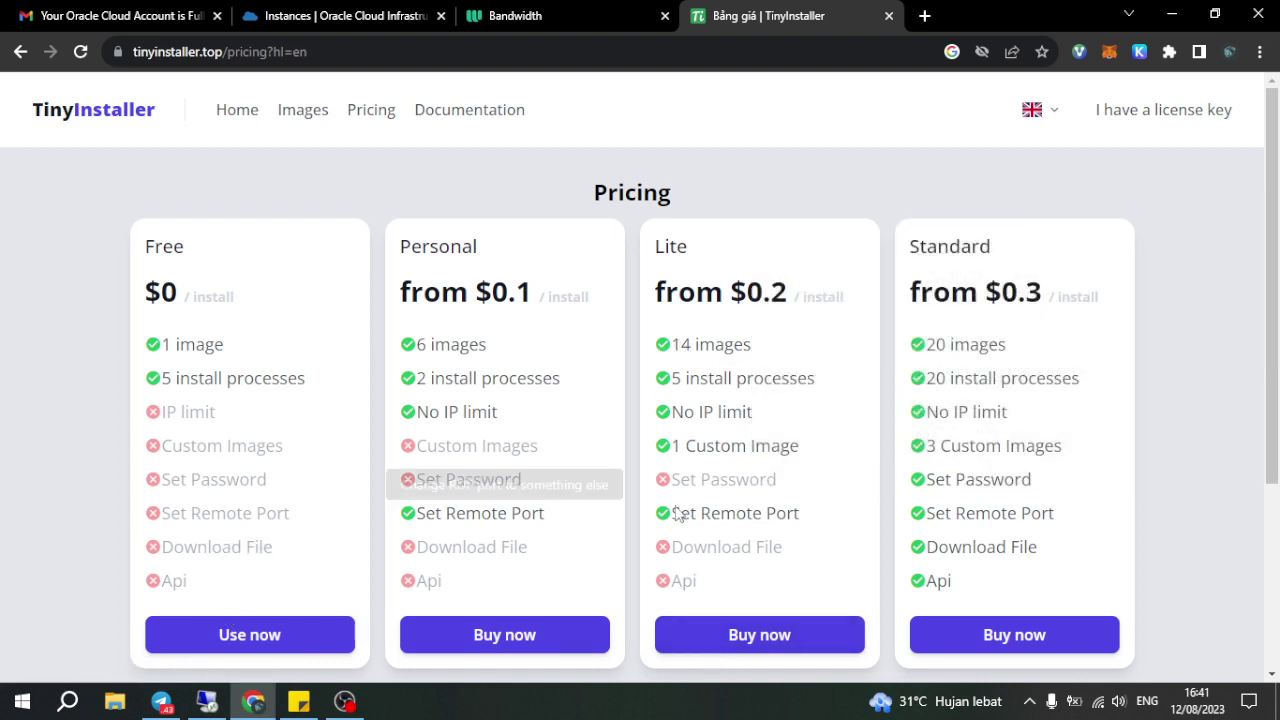
pyautogui.moveTo(744, 441)
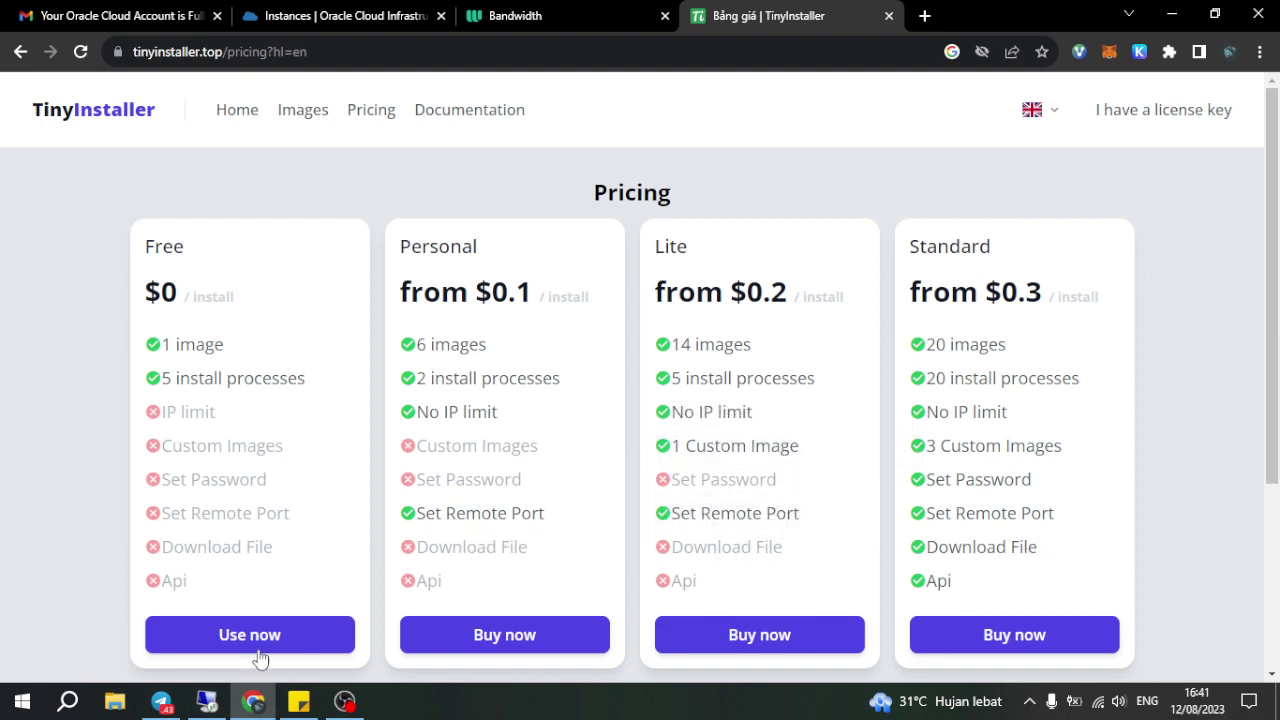
# Step: Open the TinyInstaller Lite product and choose an expiration of 1 month and an installations count of 10
pyautogui.click(773, 642)
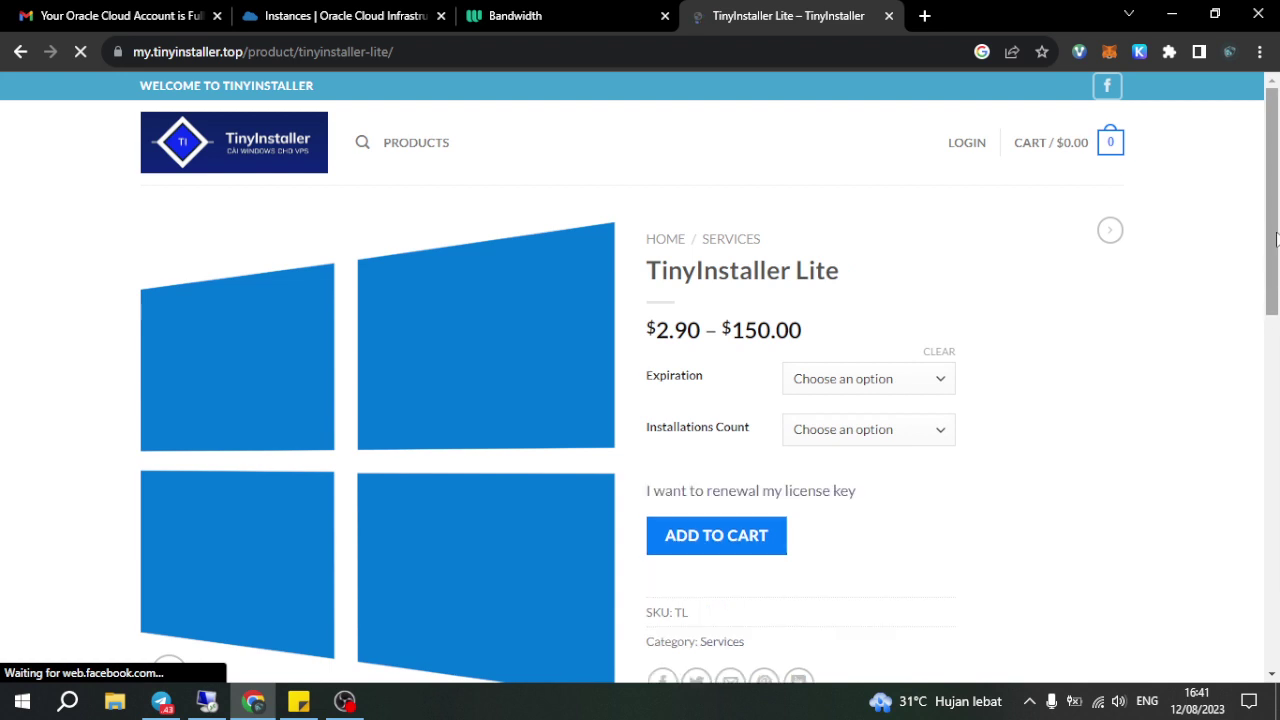
pyautogui.scroll(-2, 1267, 237)
pyautogui.click(910, 220)
pyautogui.click(880, 254)
pyautogui.click(882, 262)
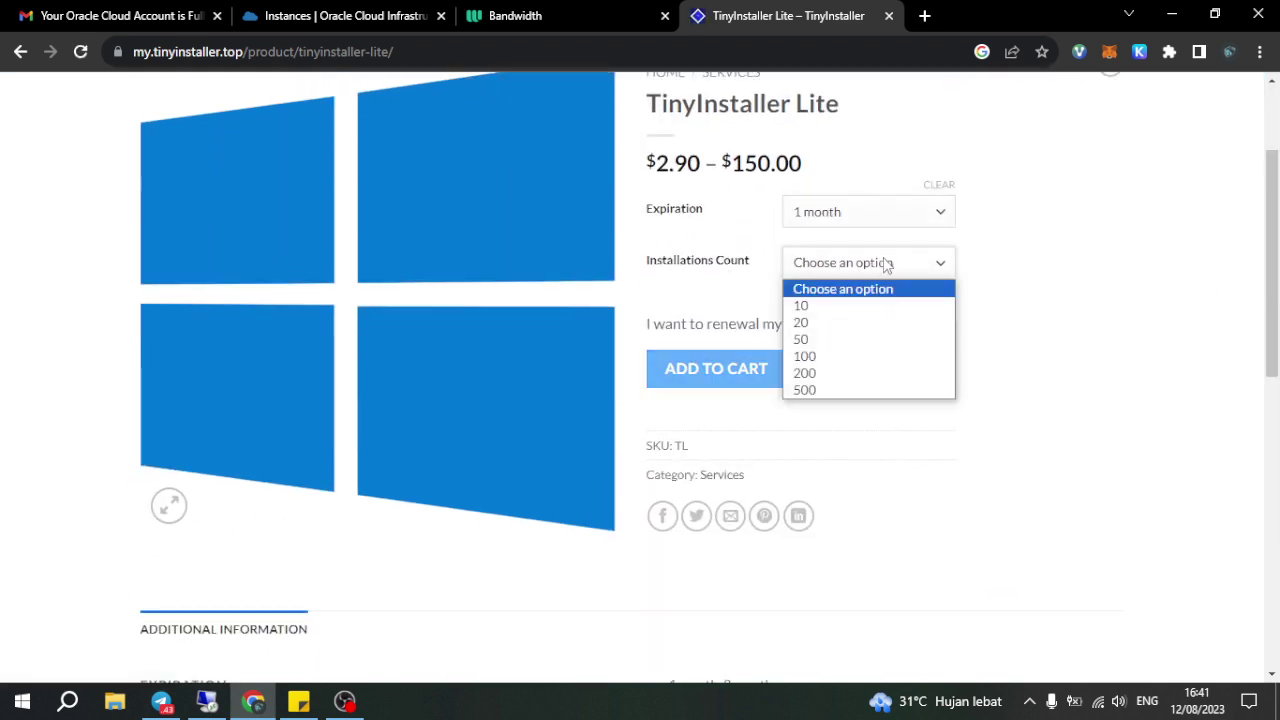
pyautogui.click(880, 306)
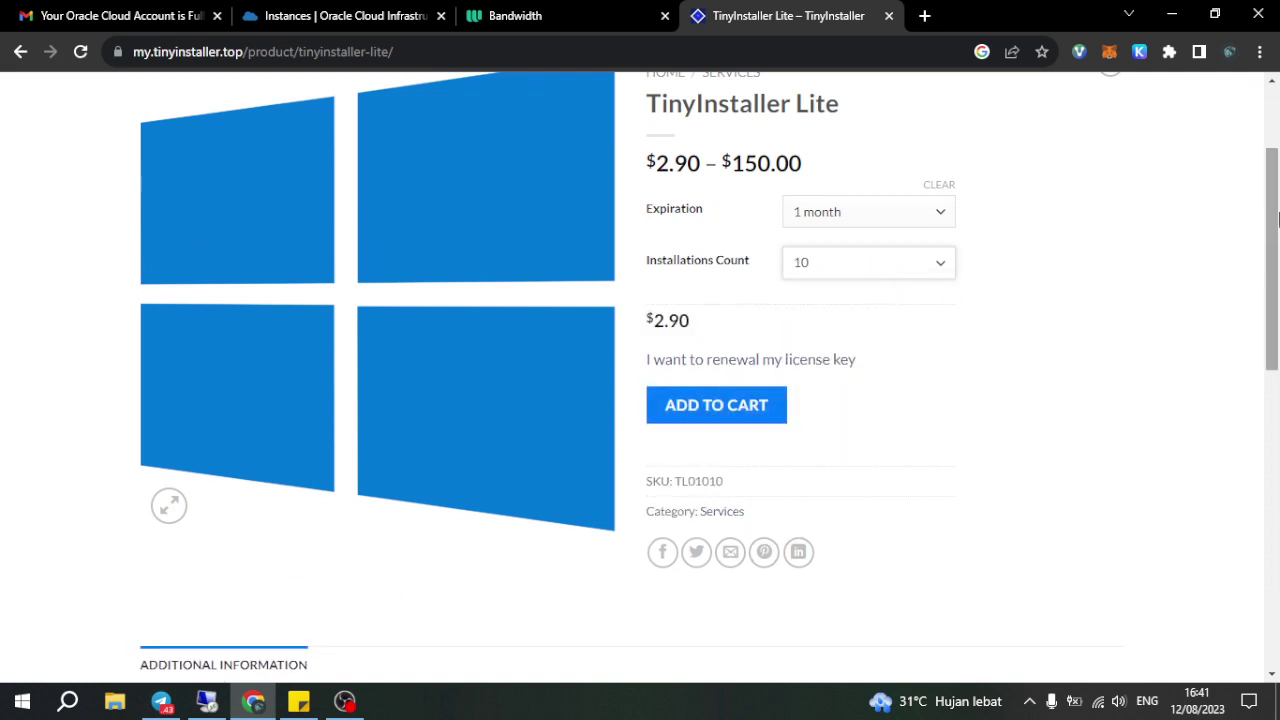
# Step: Highlight the price of the chosen TinyInstaller Lite options and return to the pricing page
pyautogui.scroll(-1, 1113, 262)
pyautogui.moveTo(648, 224); pyautogui.dragTo(743, 229)
pyautogui.click(728, 232)
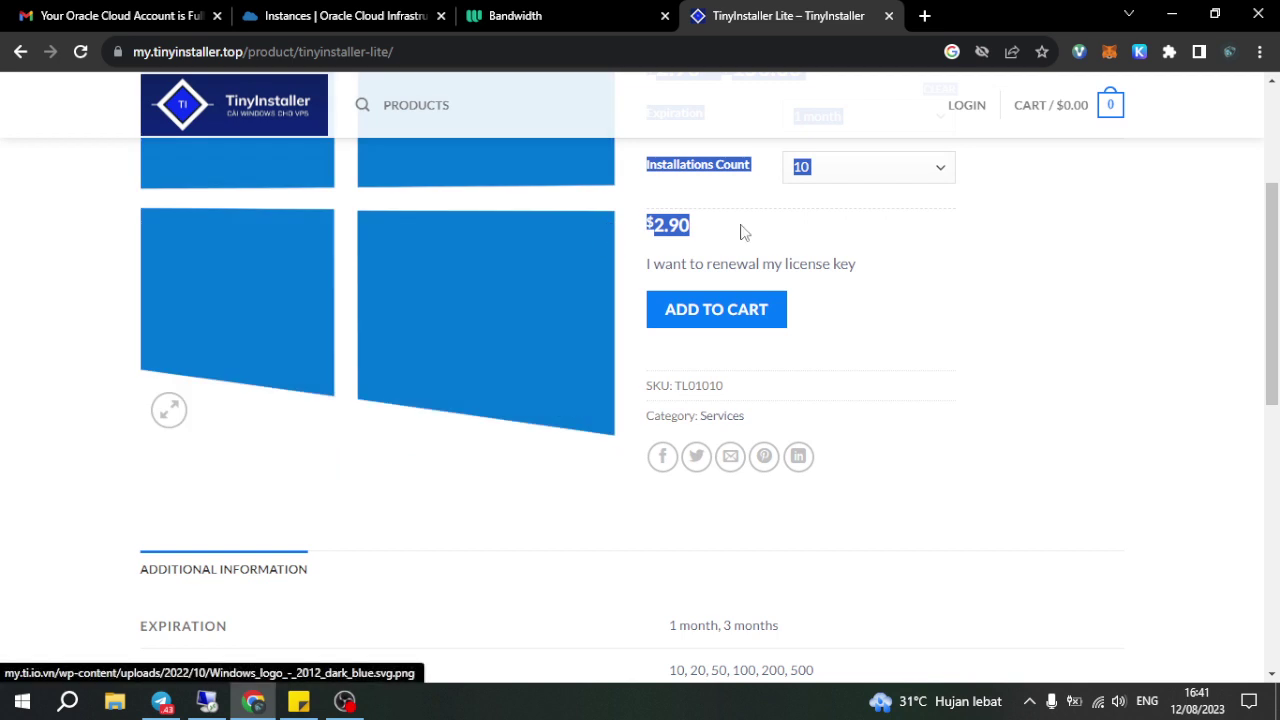
pyautogui.click(772, 259)
pyautogui.scroll(3, 1271, 397)
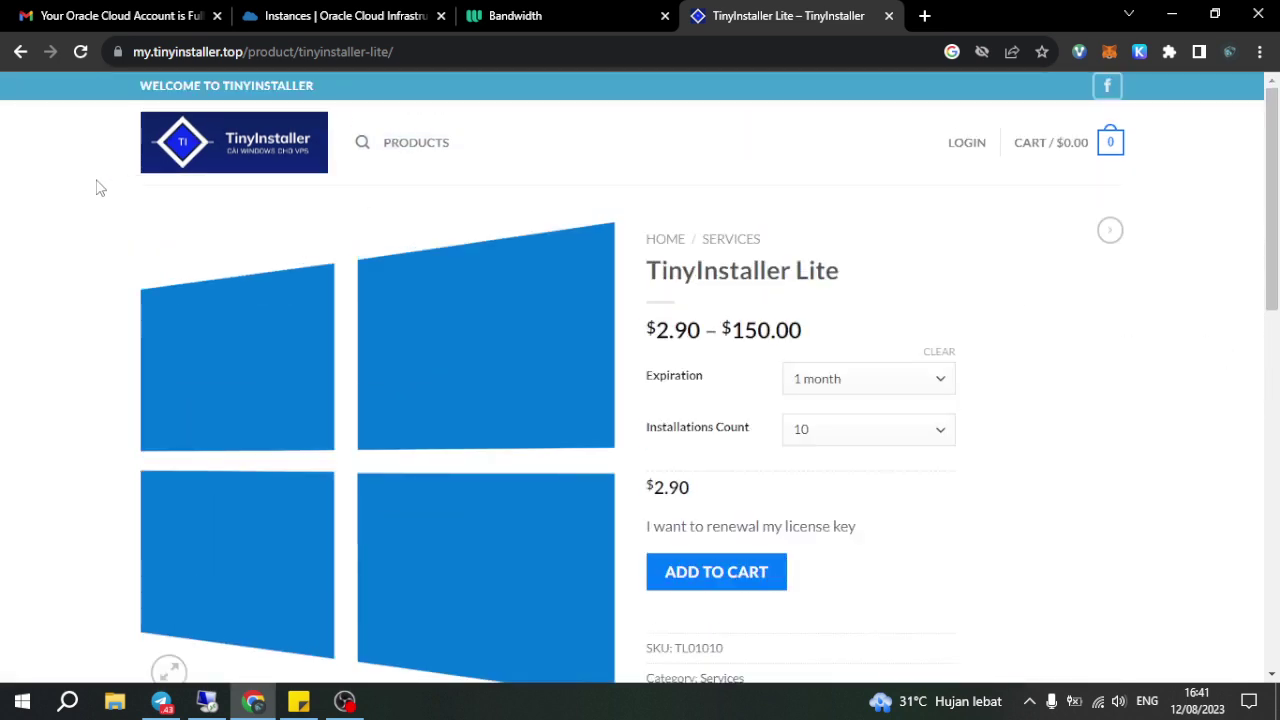
pyautogui.click(21, 55)
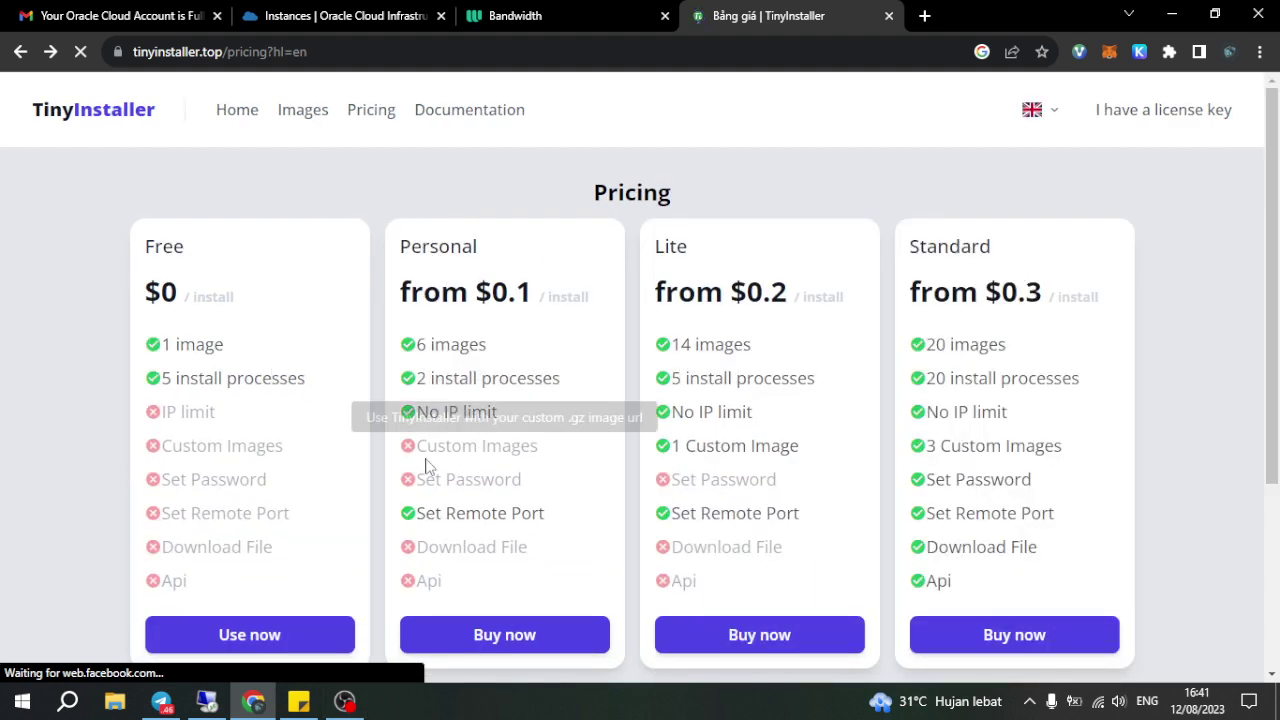
# Step: Open the Free plan's installation page and copy the command that installs Windows on a Linux VPS
pyautogui.click(288, 641)
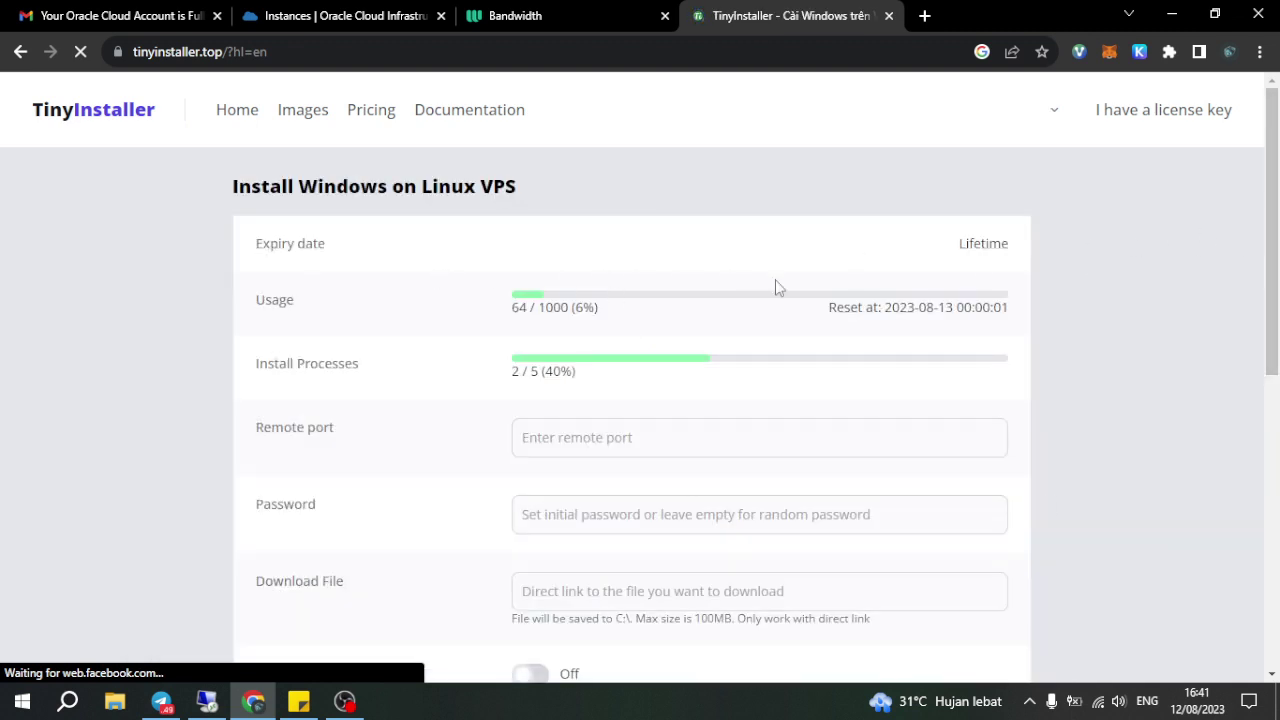
pyautogui.moveTo(1278, 210); pyautogui.dragTo(1278, 293)
pyautogui.scroll(-2, 222, 458)
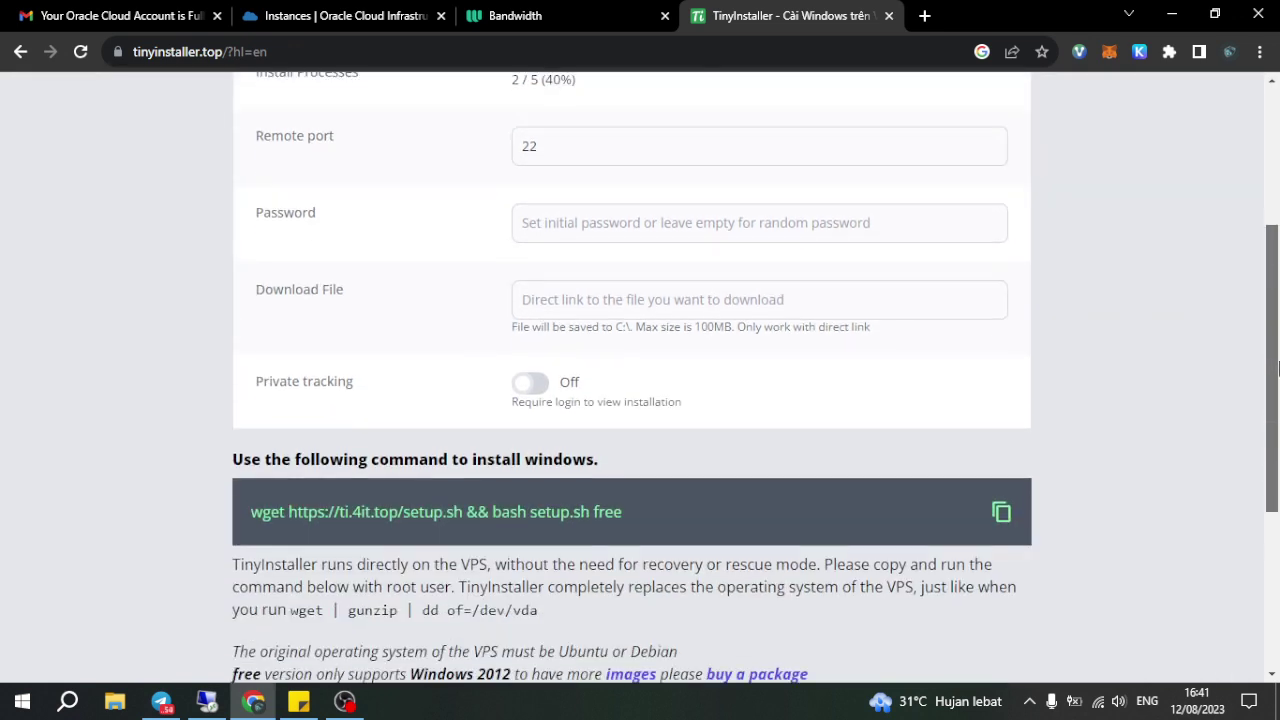
pyautogui.click(999, 516)
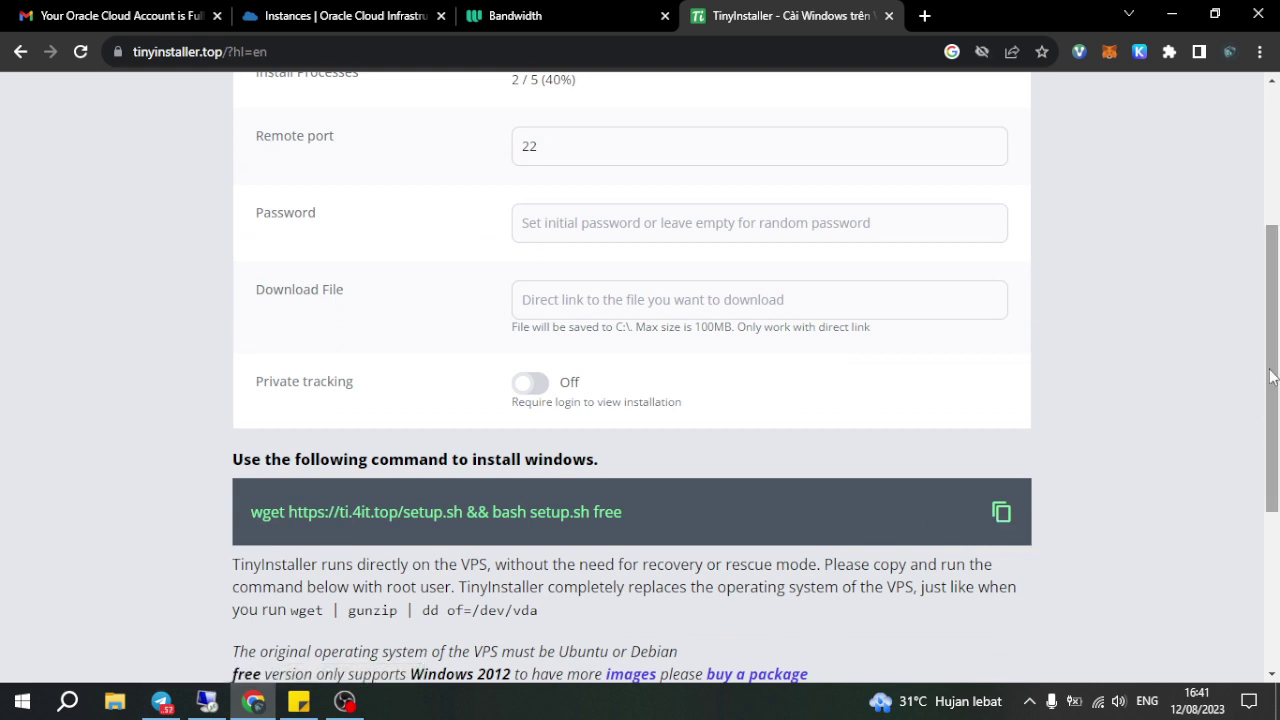
pyautogui.scroll(-2, 1272, 376)
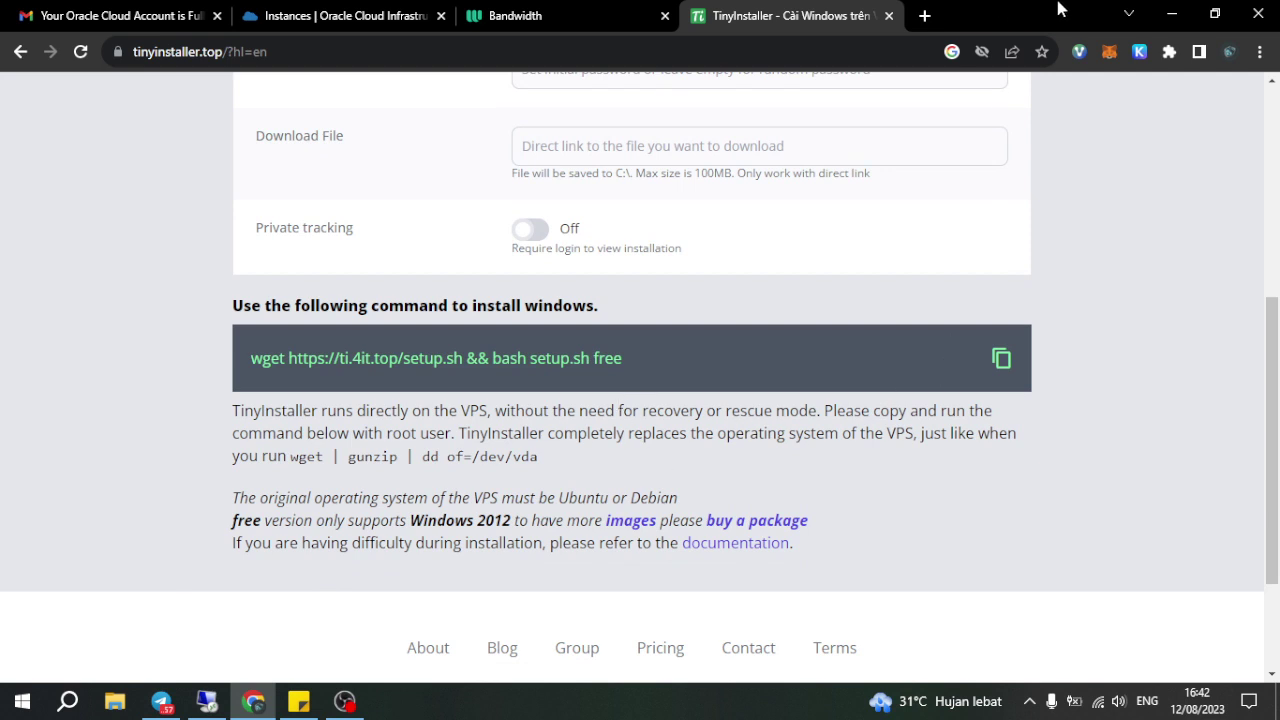
pyautogui.click(926, 17)
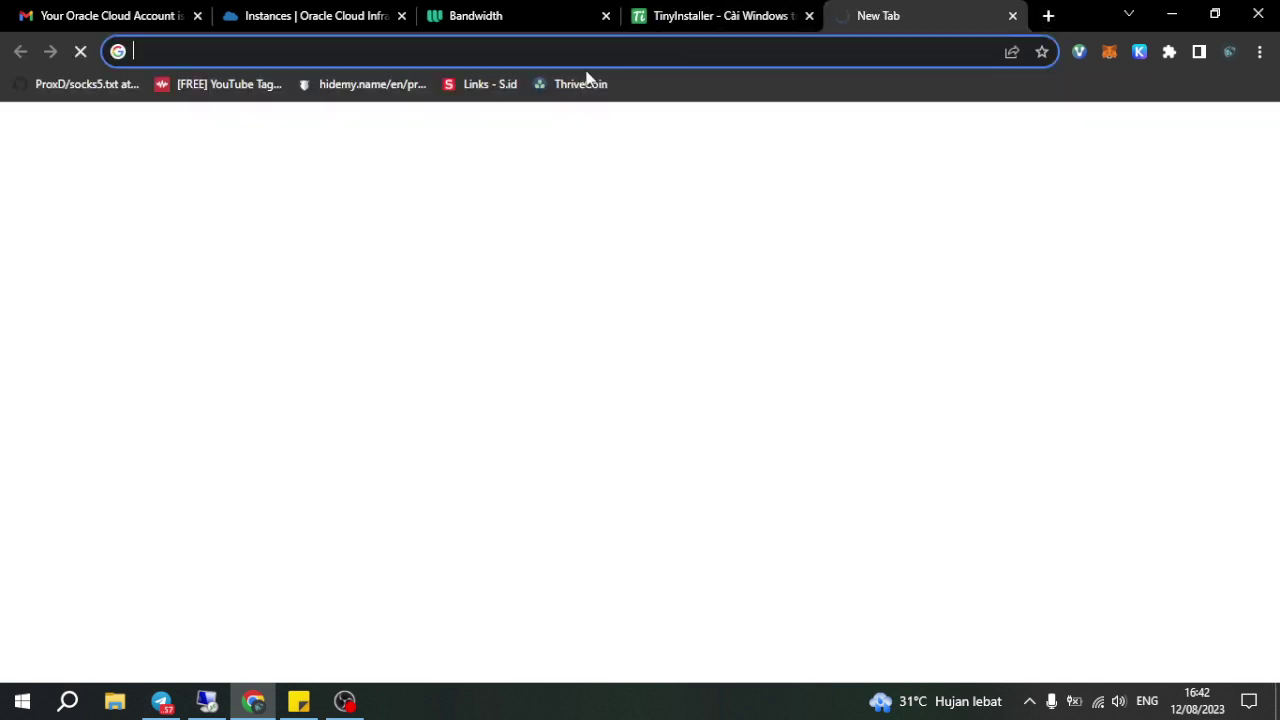
pyautogui.click(404, 54)
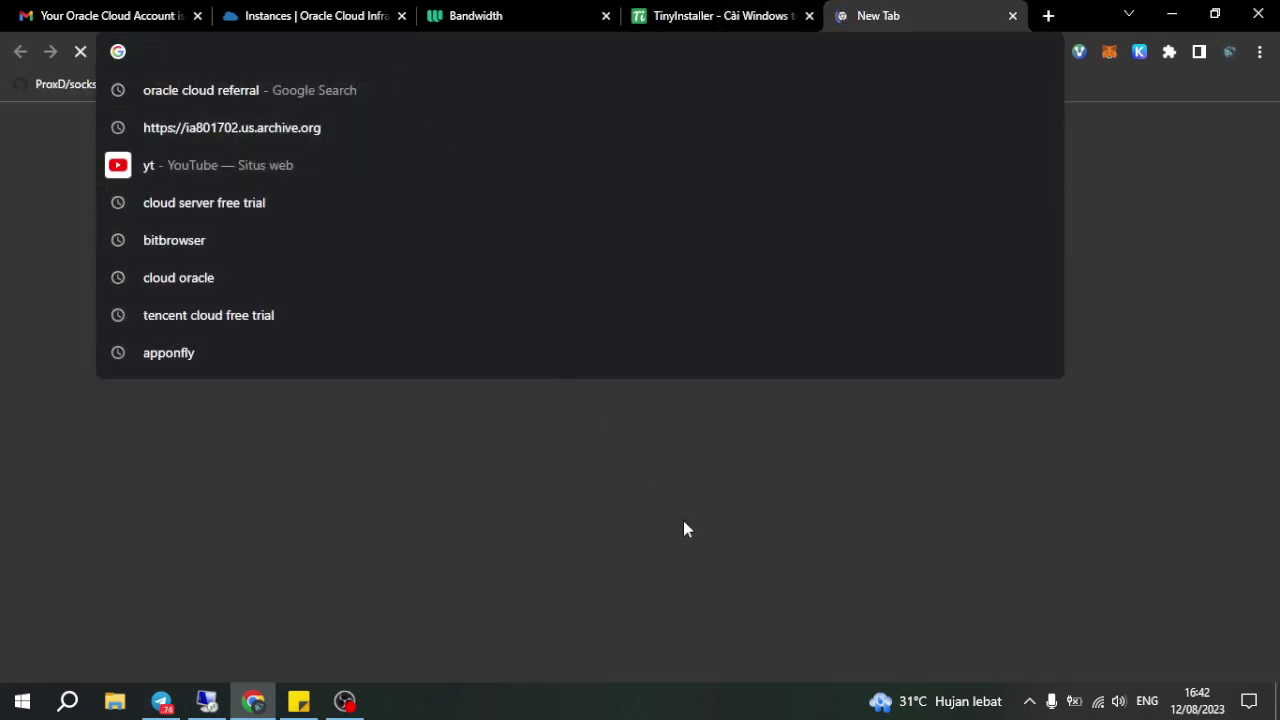
pyautogui.click(683, 522)
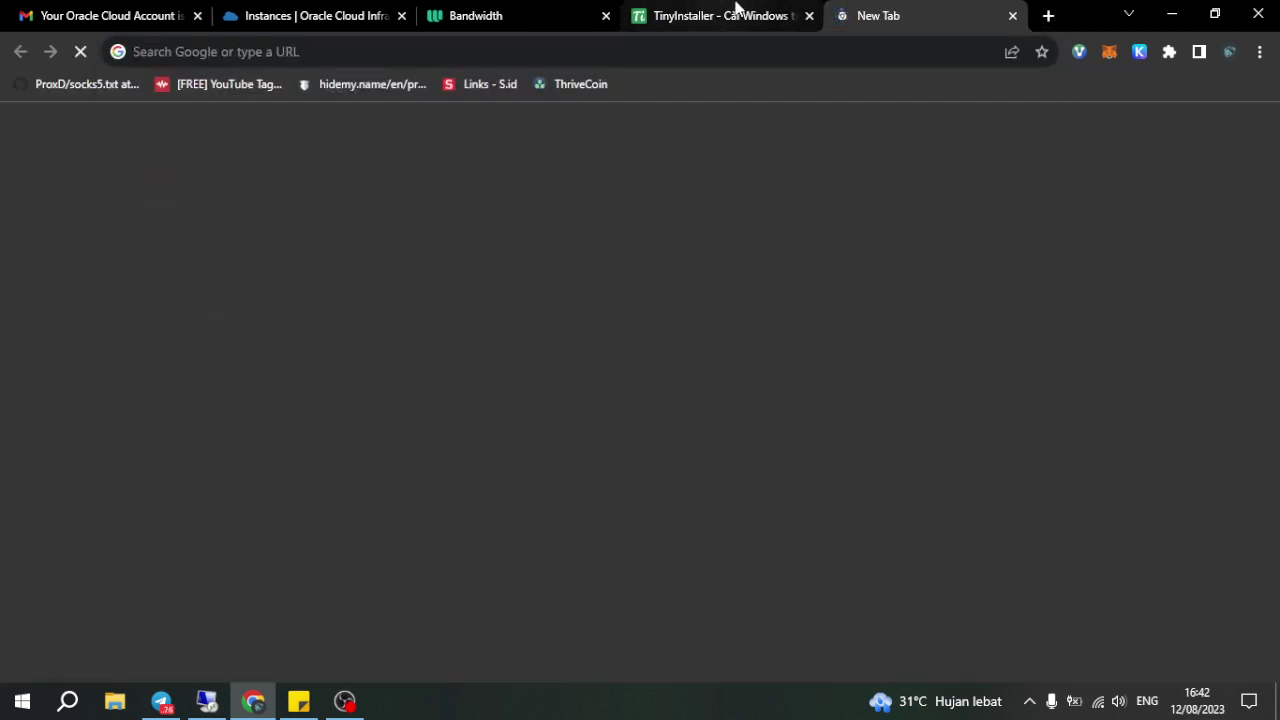
pyautogui.click(1012, 16)
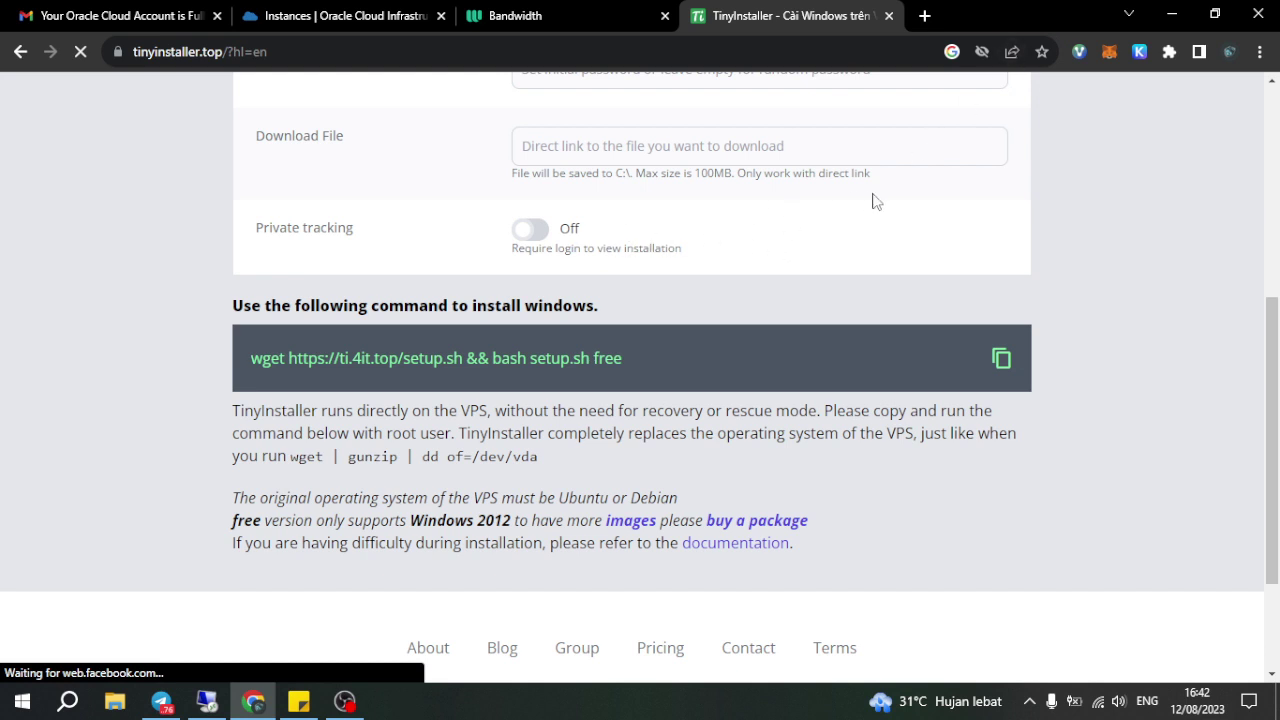
pyautogui.click(925, 16)
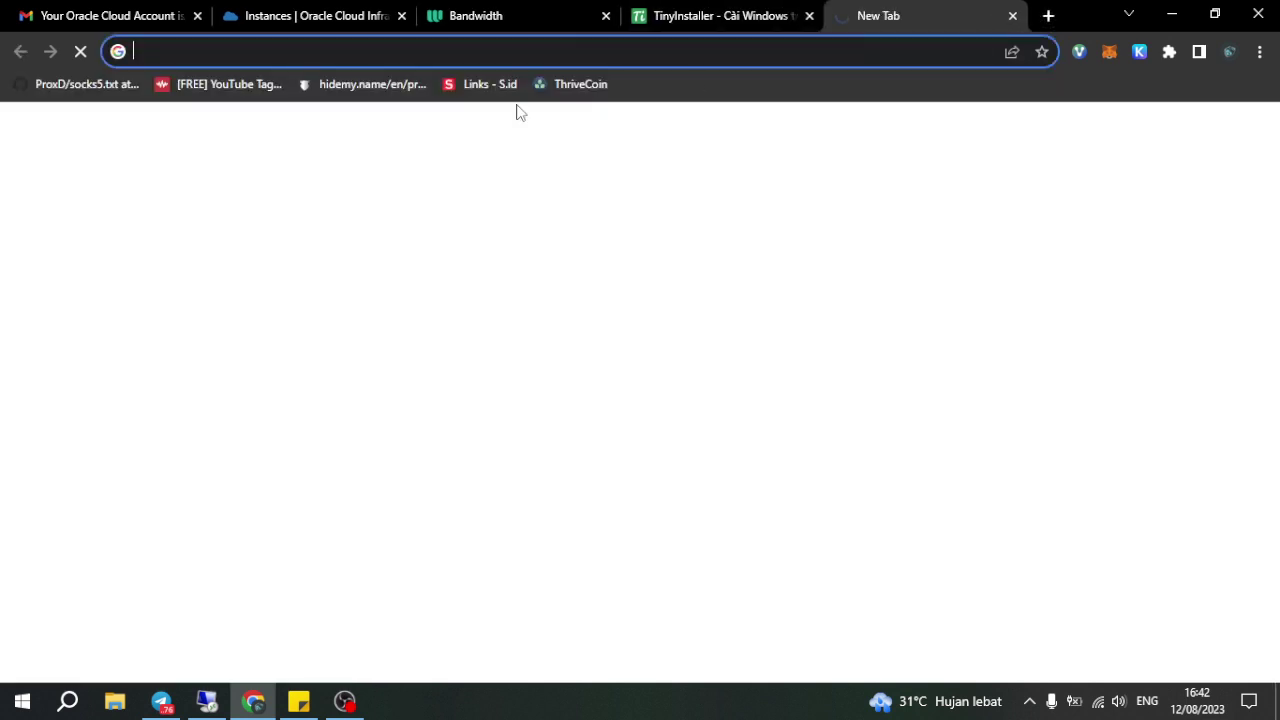
pyautogui.click(640, 52)
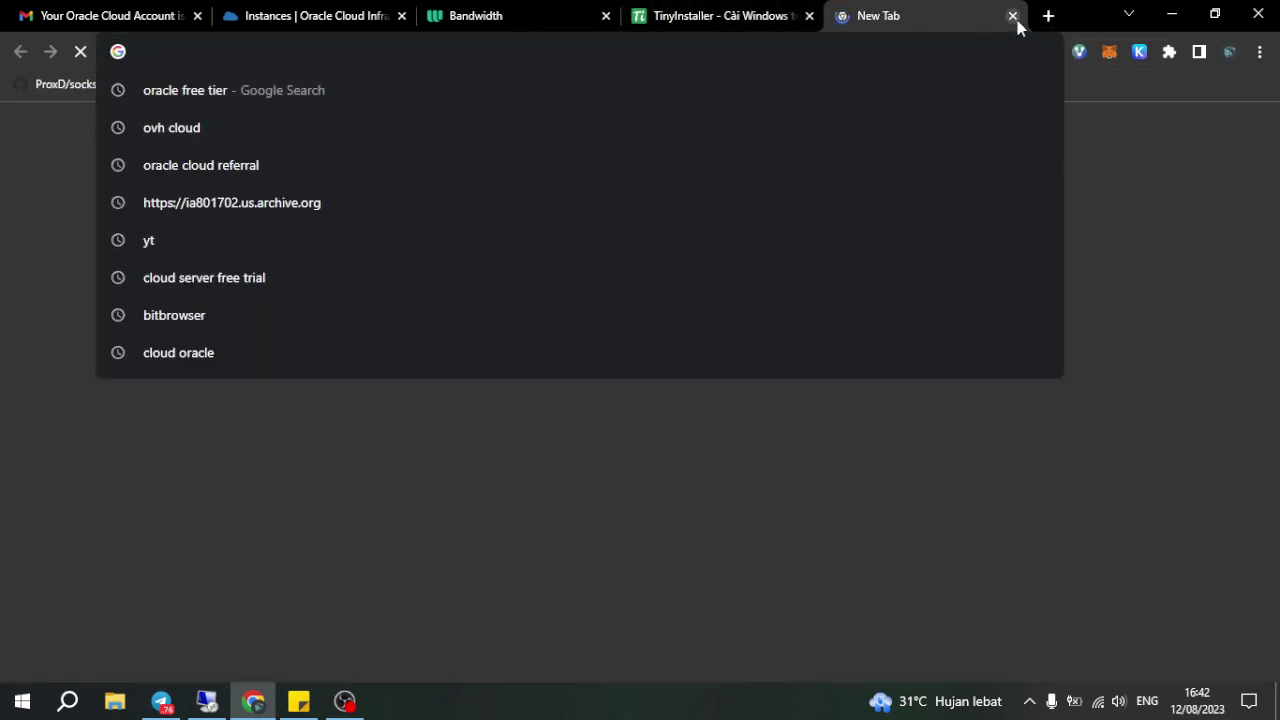
pyautogui.click(1012, 16)
# Step: Minimize the browser, show the Windows server's Task Manager in the remote desktop session, and return to the local desktop
pyautogui.click(1171, 14)
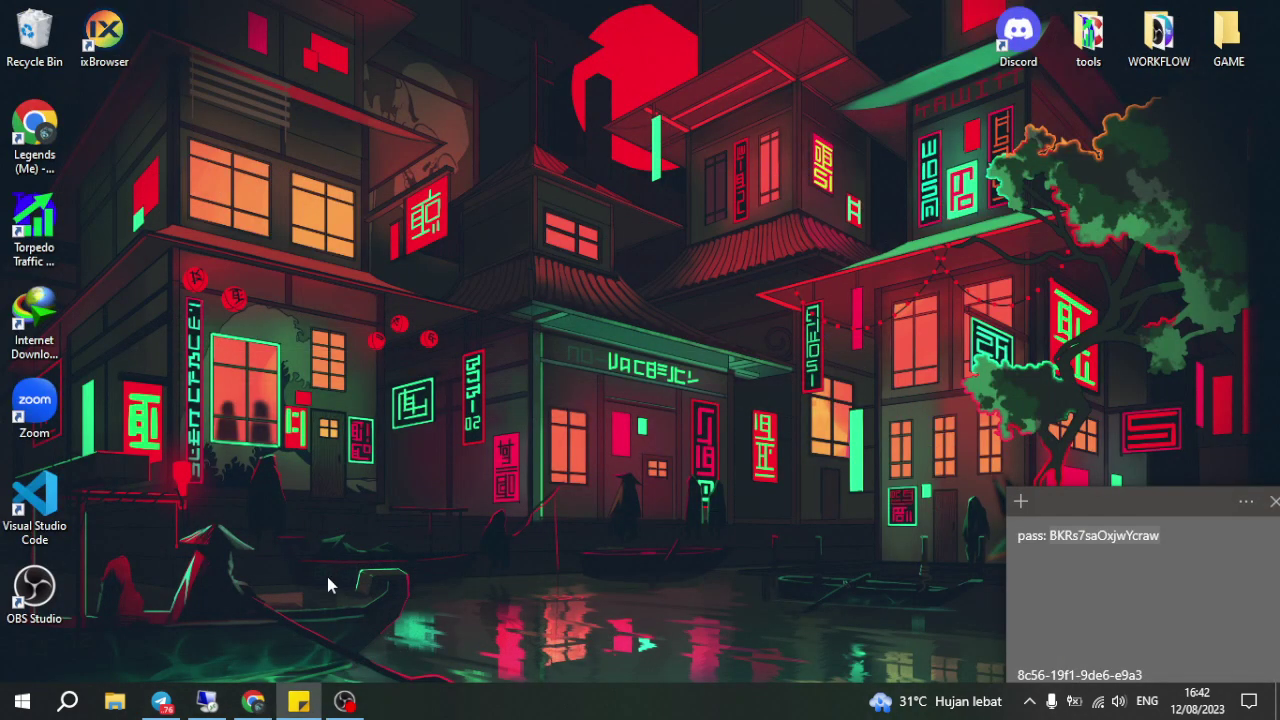
pyautogui.moveTo(206, 700)
pyautogui.click(217, 647)
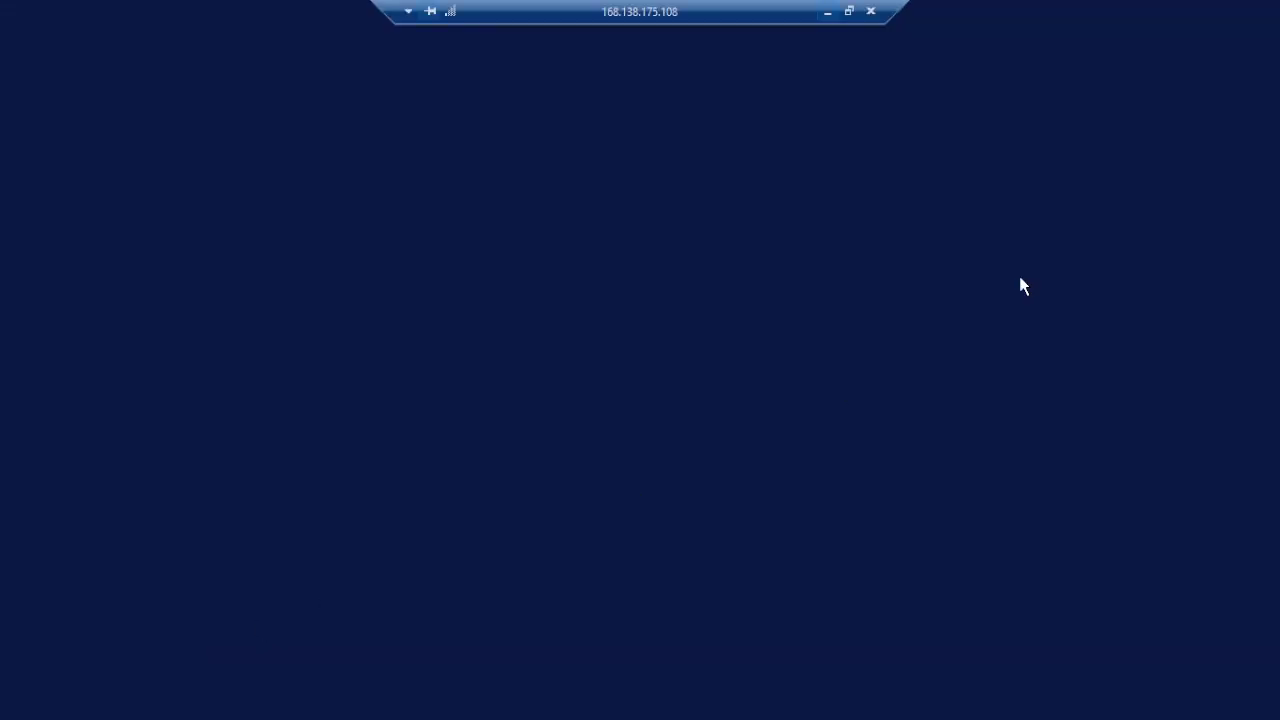
pyautogui.moveTo(1020, 57)
pyautogui.mouseDown()
pyautogui.moveTo(993, 57)
pyautogui.moveTo(1057, 50)
pyautogui.mouseUp()
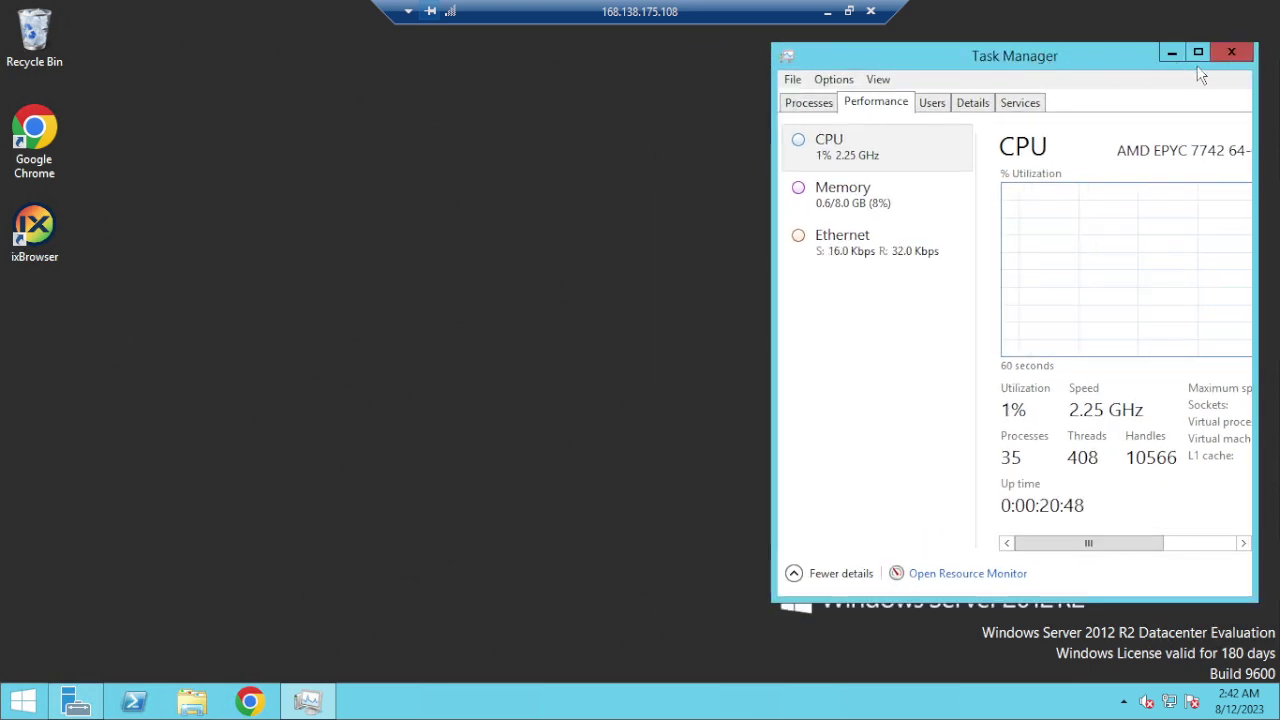
pyautogui.click(827, 11)
pyautogui.rightClick(569, 228)
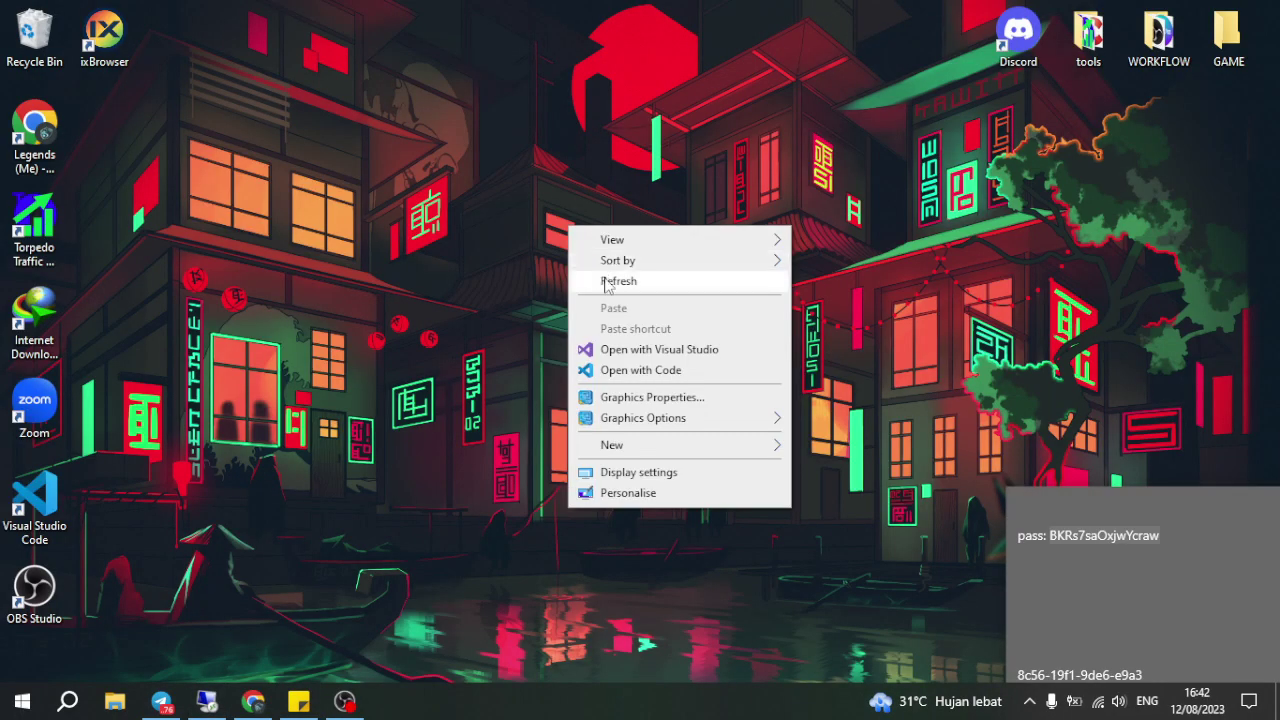
pyautogui.click(605, 283)
# Step: Bring the browser back, look over the TinyInstaller free installation settings, and switch to the Oracle Cloud instances list
pyautogui.click(273, 694)
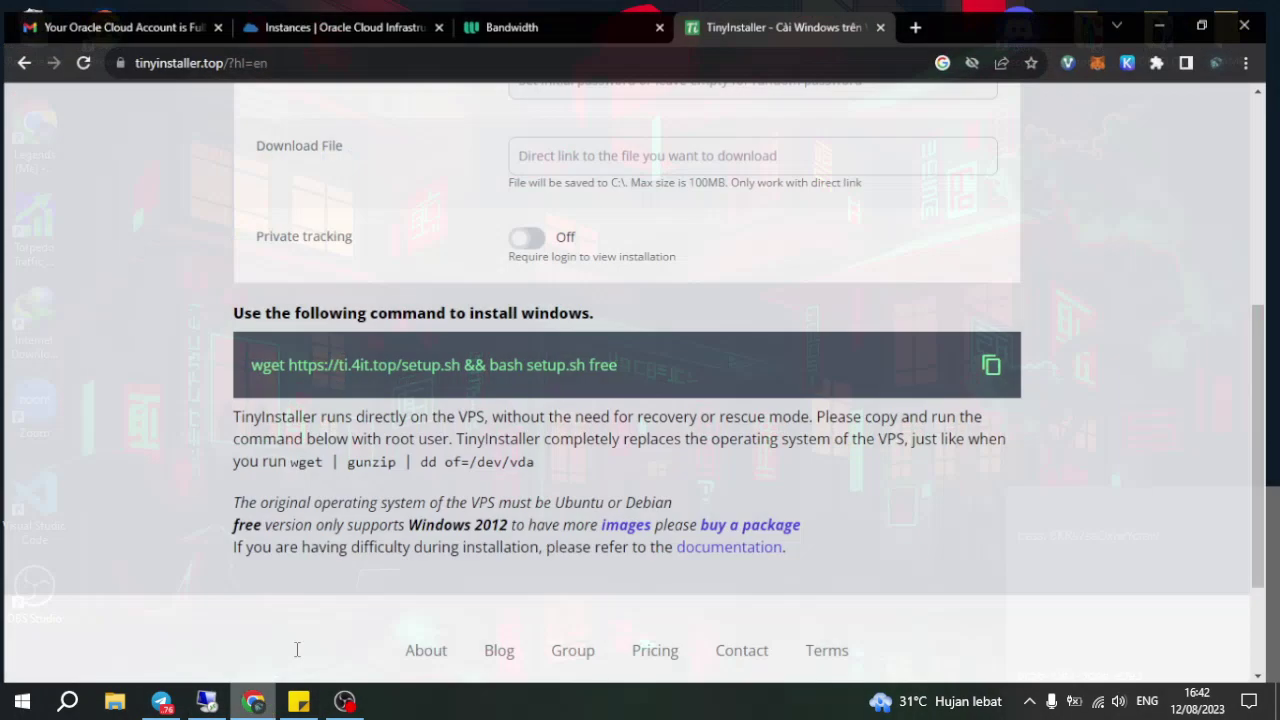
pyautogui.scroll(4, 447, 275)
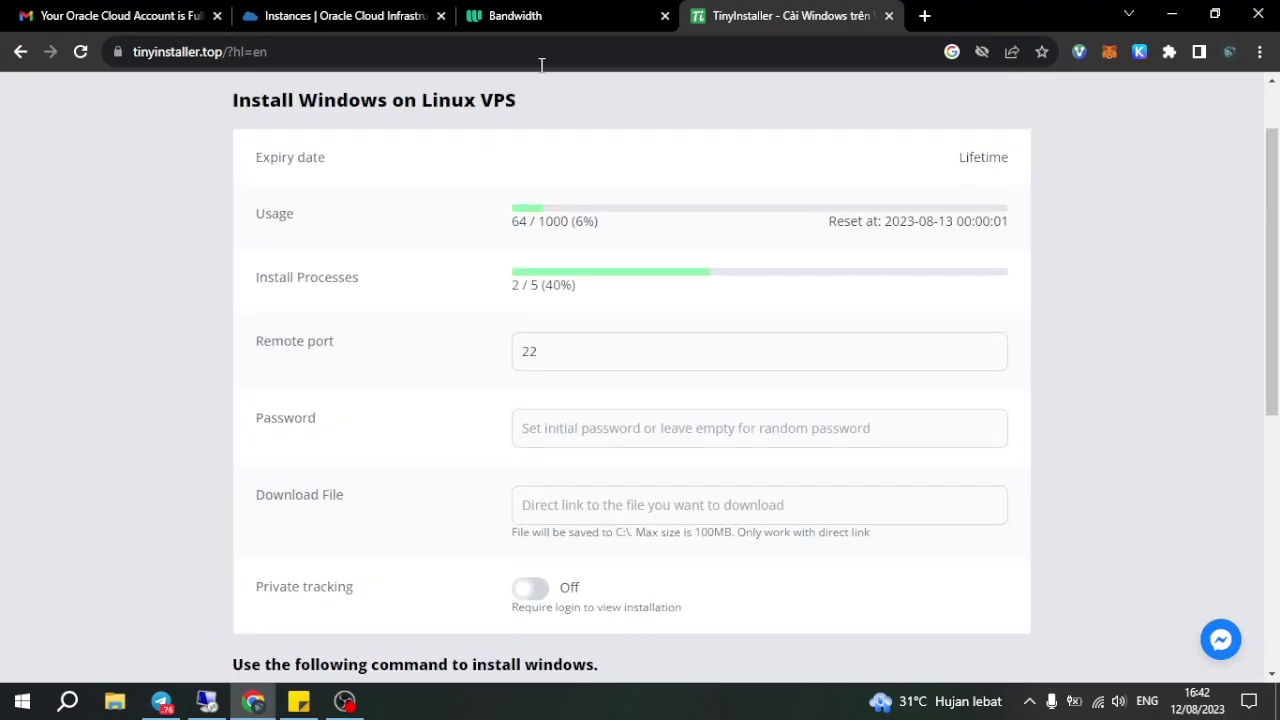
pyautogui.click(300, 14)
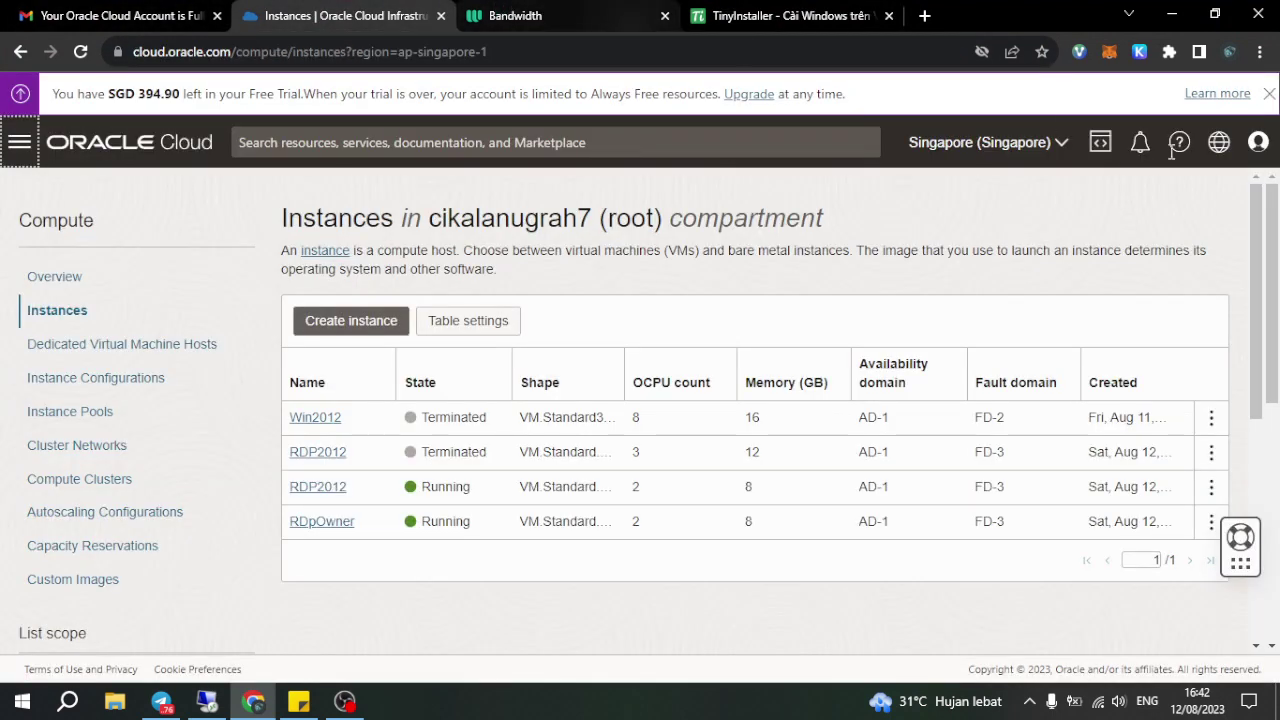